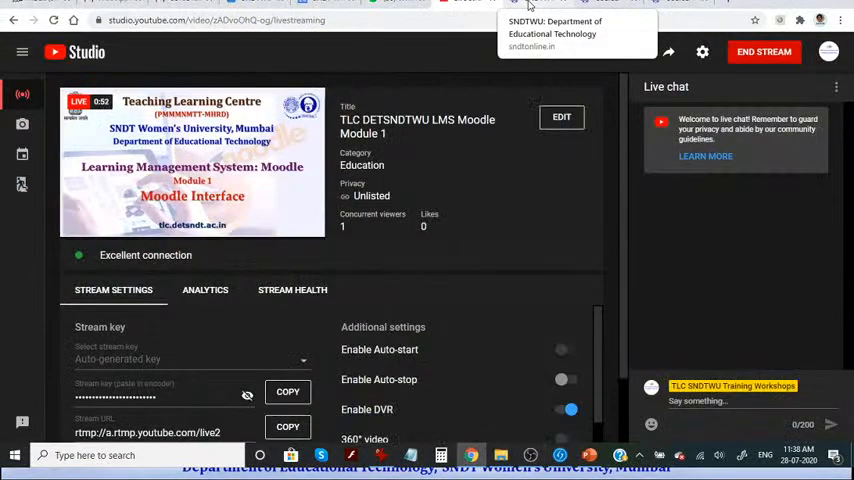
# Return to the Moodle course page and briefly check the user account menu
pyautogui.click(530, 6)
pyautogui.click(606, 8)
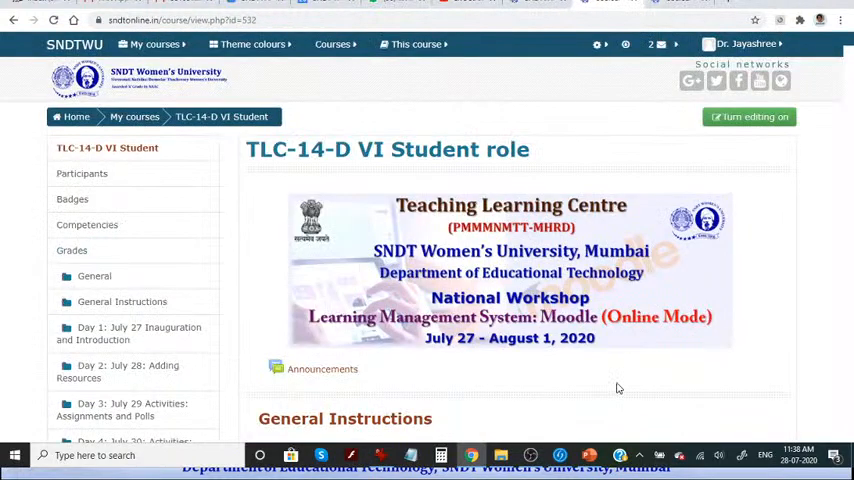
pyautogui.click(750, 44)
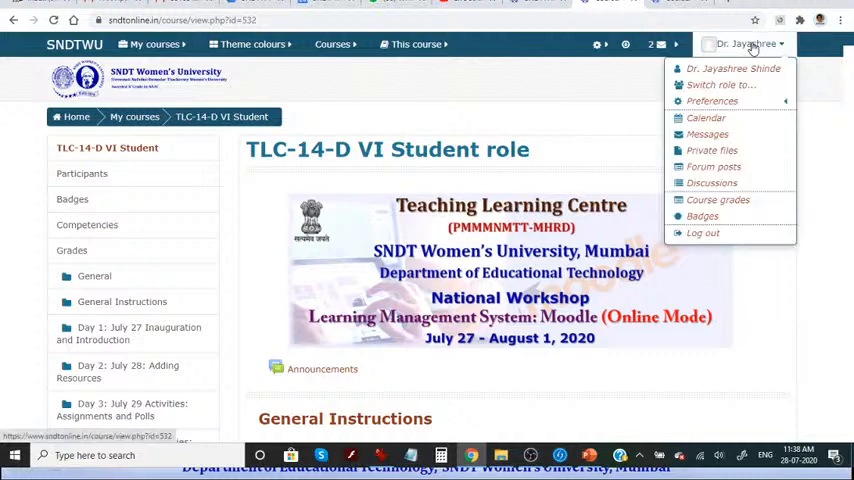
pyautogui.click(750, 44)
pyautogui.click(750, 44)
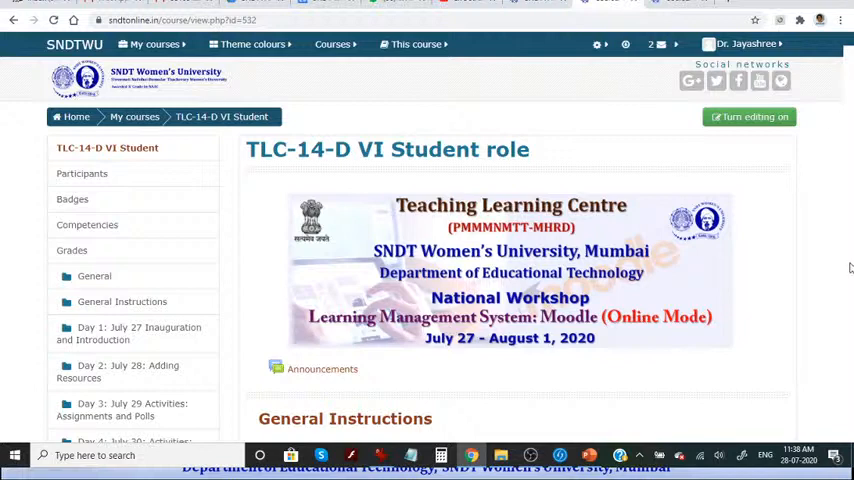
pyautogui.scroll(-1, 850, 268)
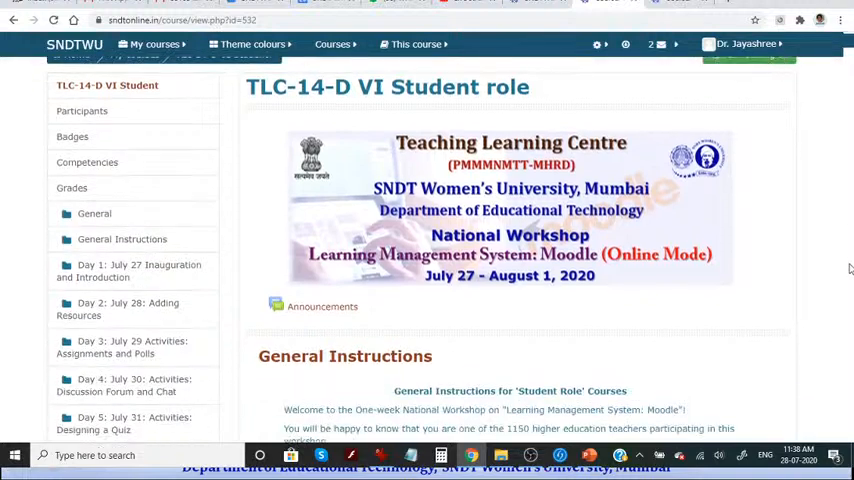
pyautogui.scroll(1, 850, 268)
pyautogui.scroll(-1, 850, 268)
pyautogui.scroll(-1, 850, 268)
pyautogui.scroll(-1, 850, 268)
pyautogui.scroll(-2, 850, 269)
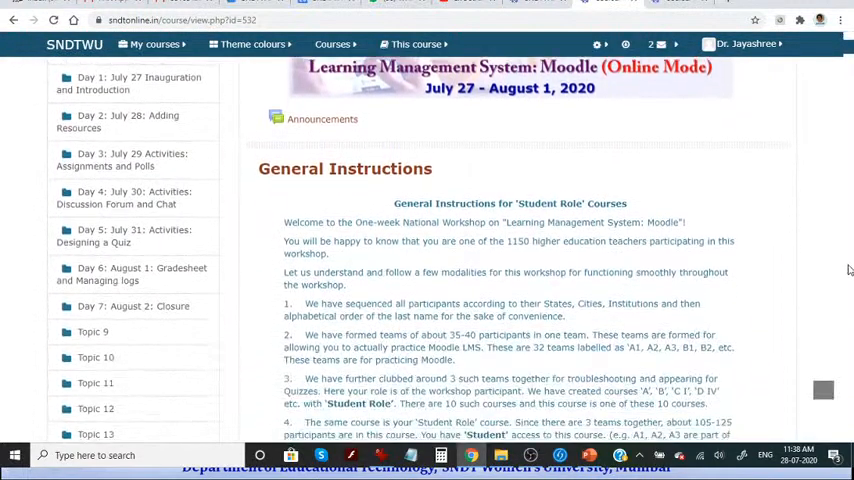
pyautogui.scroll(1, 841, 215)
pyautogui.scroll(2, 841, 216)
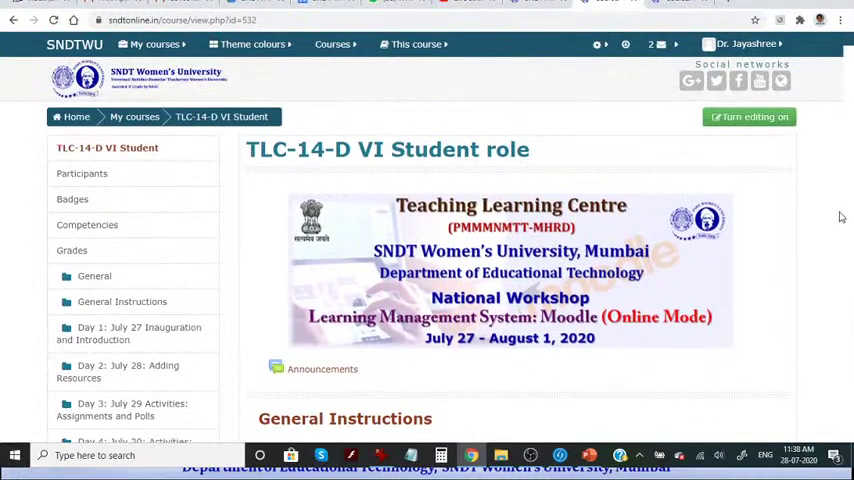
# Search the web for gnomio in a new page and go to the Gnomio.com site
pyautogui.click(732, 5)
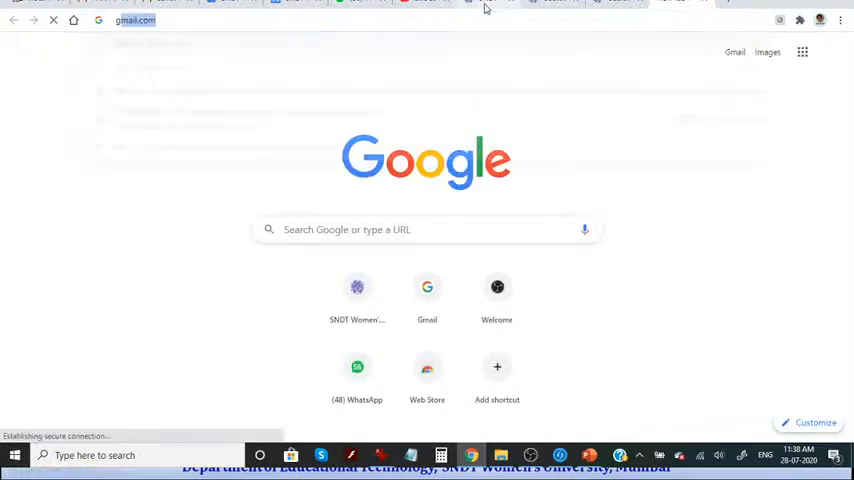
pyautogui.write('gnomio')
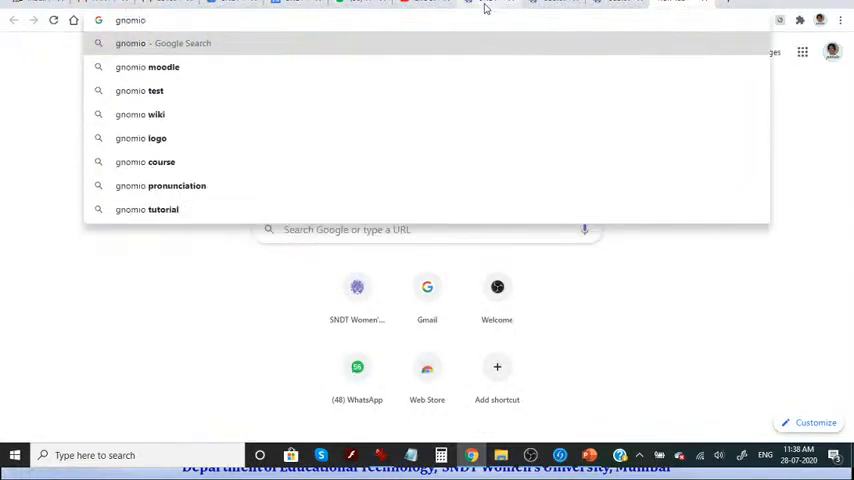
pyautogui.press('Return')
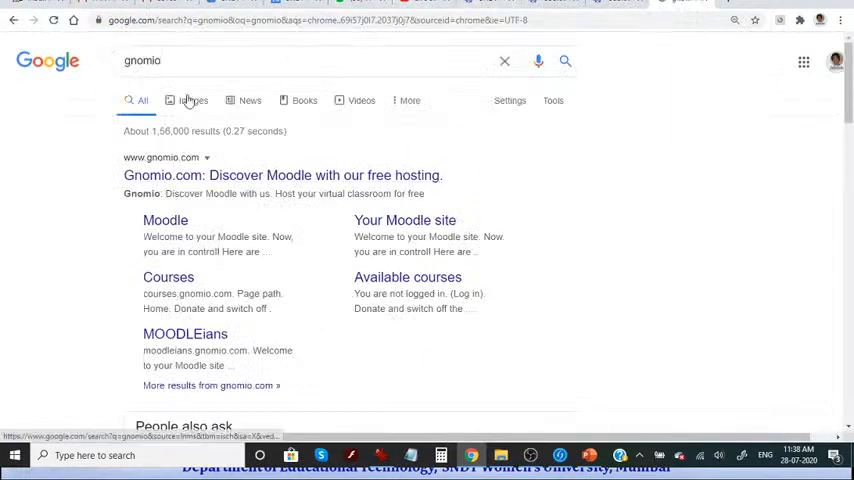
pyautogui.click(240, 186)
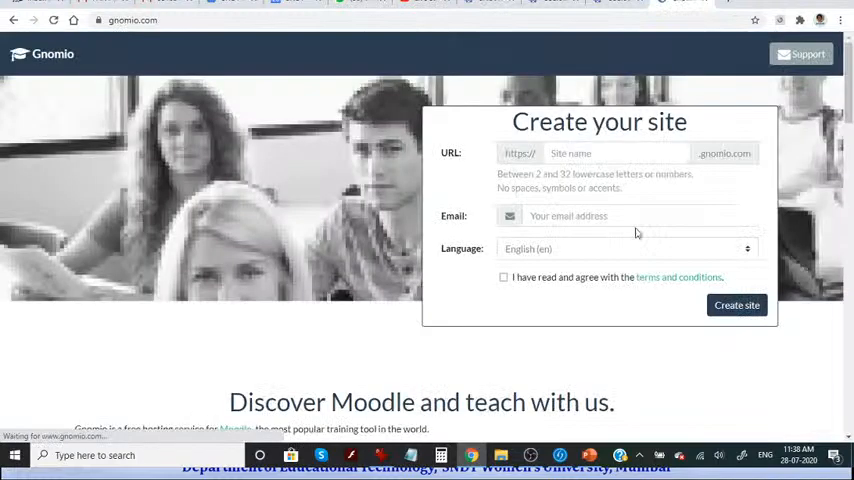
pyautogui.scroll(-1, 636, 227)
pyautogui.scroll(-3, 635, 227)
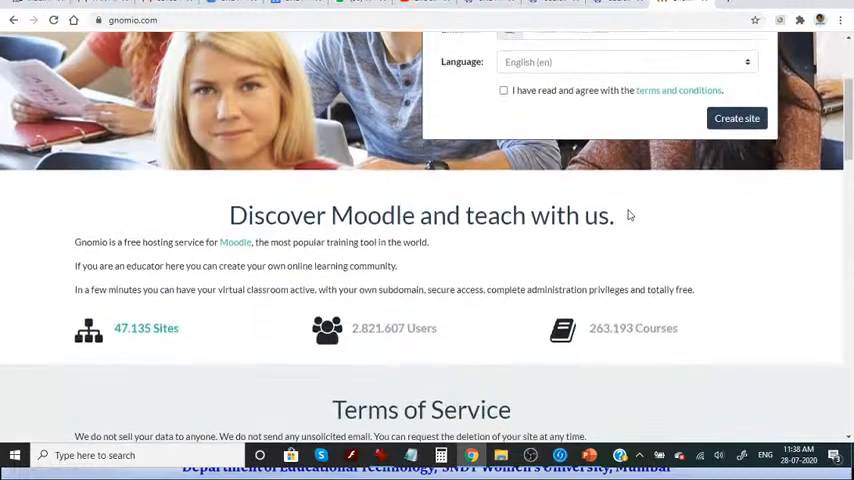
pyautogui.scroll(4, 629, 210)
pyautogui.scroll(-5, 629, 210)
pyautogui.scroll(-1, 629, 210)
pyautogui.scroll(-3, 629, 212)
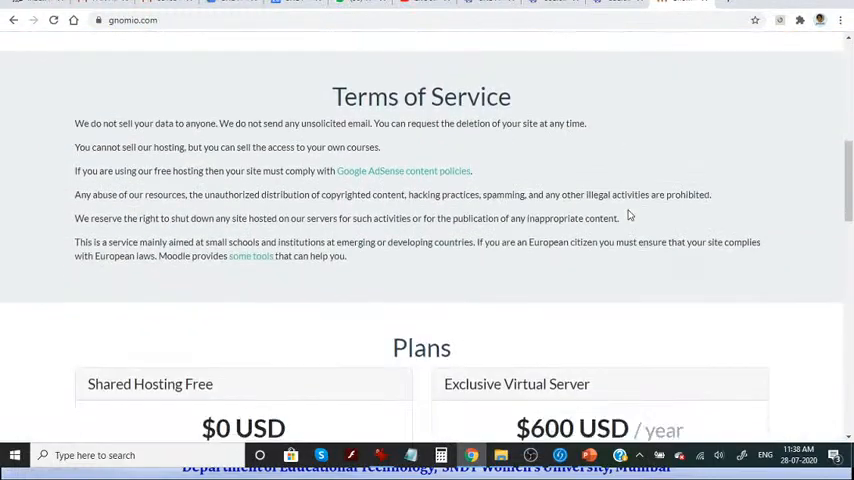
pyautogui.scroll(-4, 629, 214)
pyautogui.scroll(-1, 629, 214)
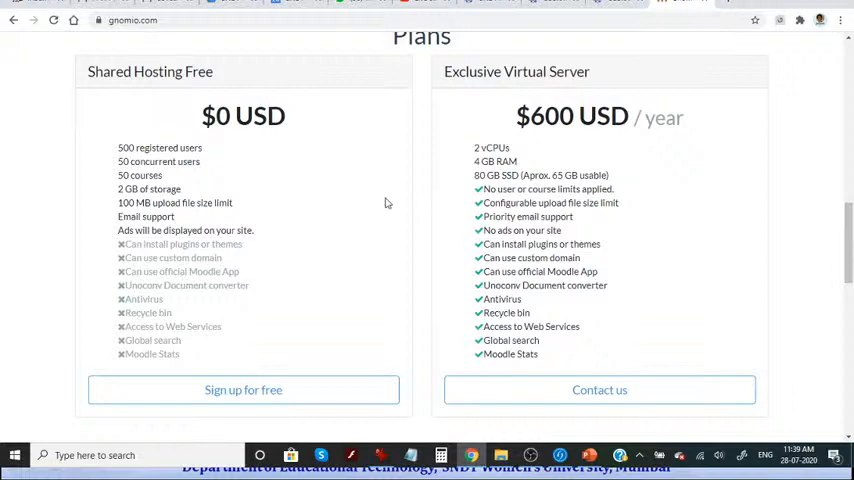
pyautogui.scroll(-1, 623, 190)
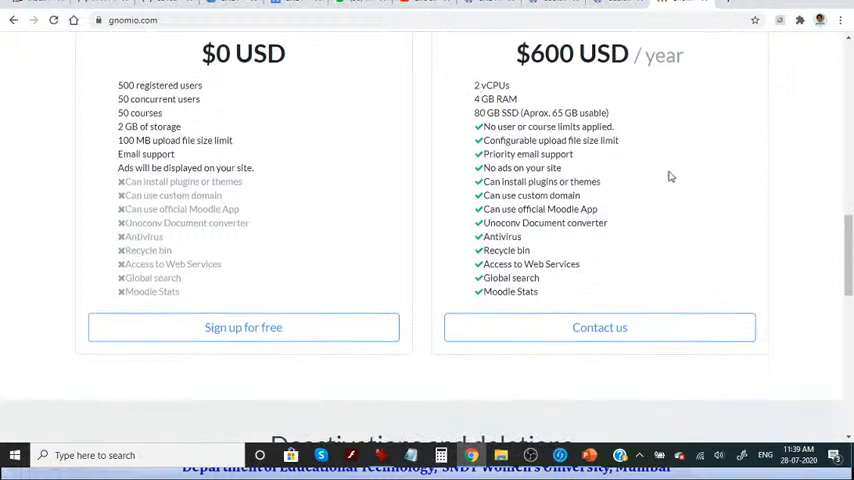
pyautogui.scroll(1, 673, 181)
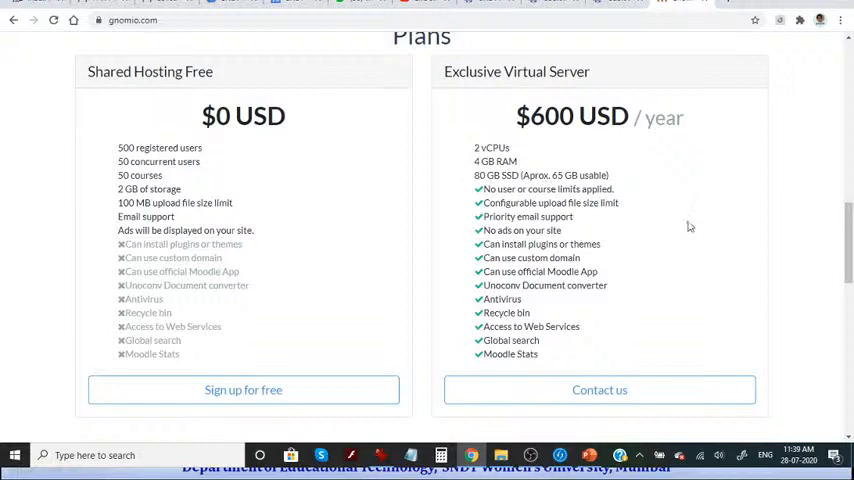
pyautogui.scroll(-1, 633, 195)
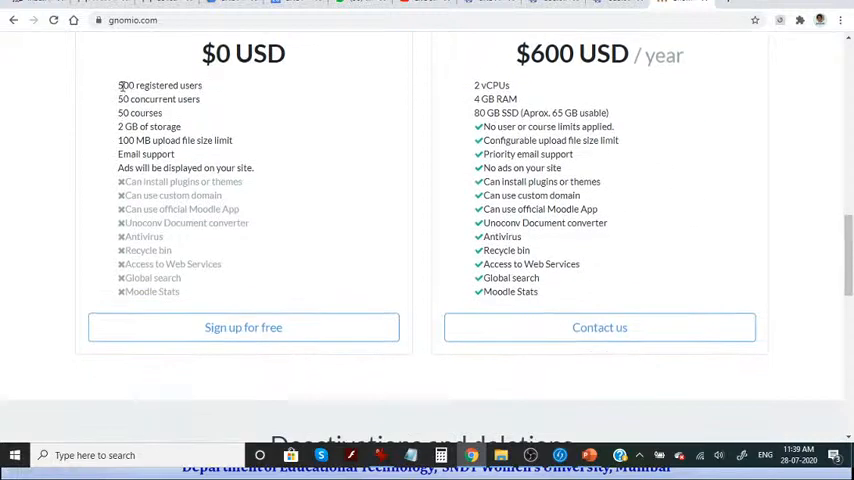
# Highlight the free plan's 500 registered users and 50 concurrent users limits
pyautogui.moveTo(118, 86); pyautogui.dragTo(241, 79)
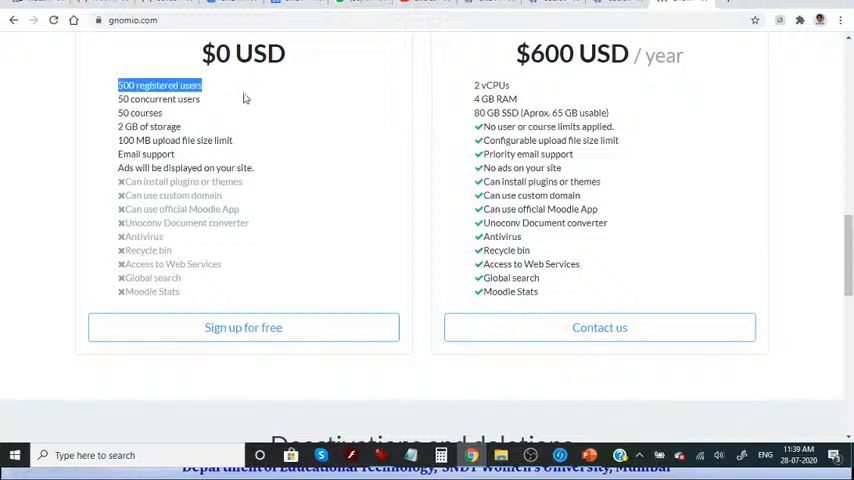
pyautogui.click(177, 99)
pyautogui.moveTo(118, 99); pyautogui.dragTo(212, 106)
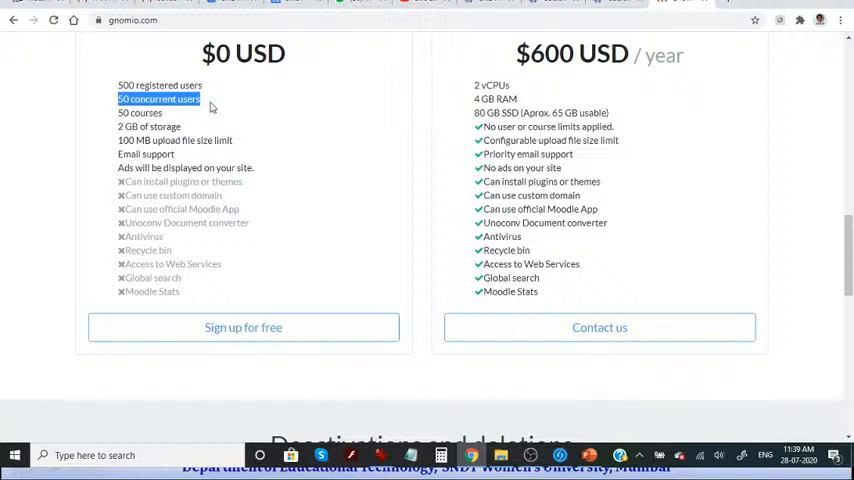
pyautogui.click(561, 2)
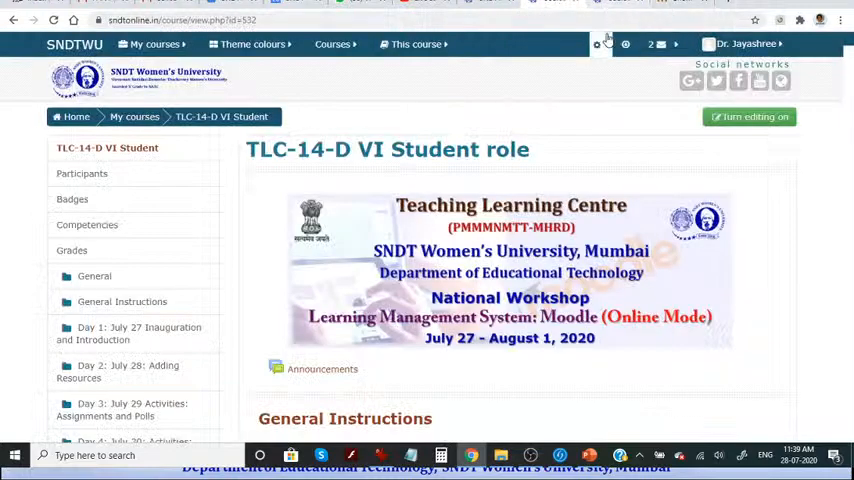
pyautogui.click(738, 44)
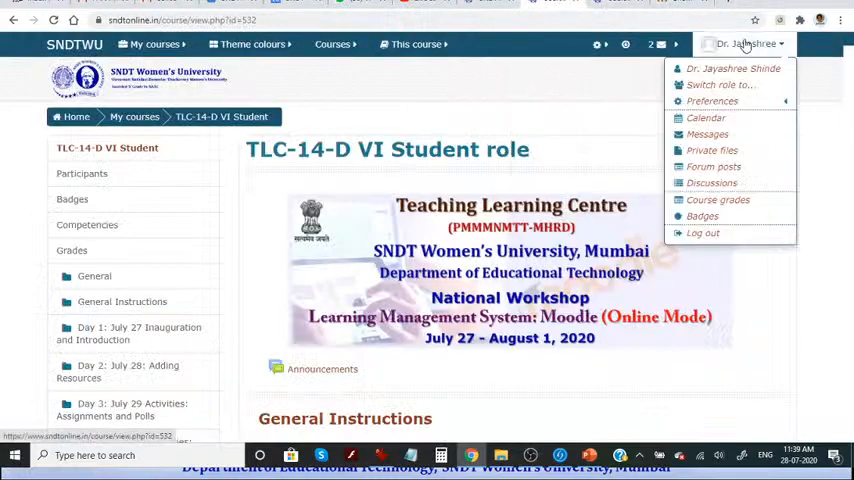
pyautogui.click(820, 238)
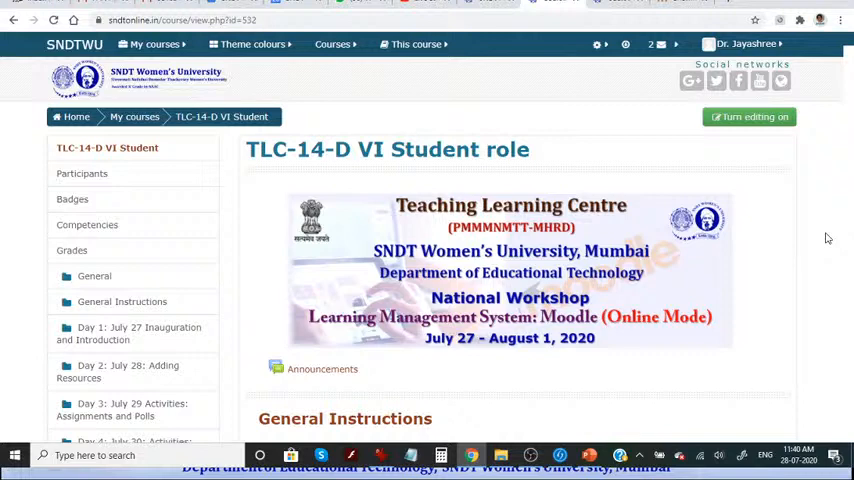
pyautogui.click(725, 120)
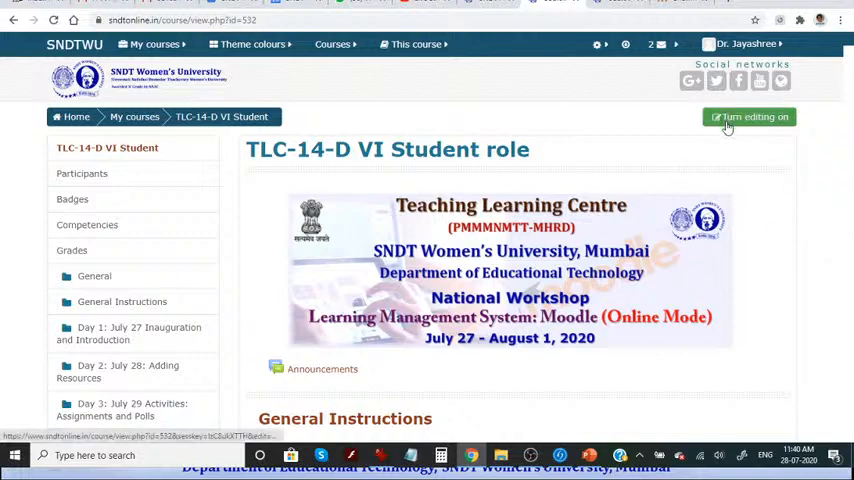
pyautogui.hotkey('ctrl', '-')
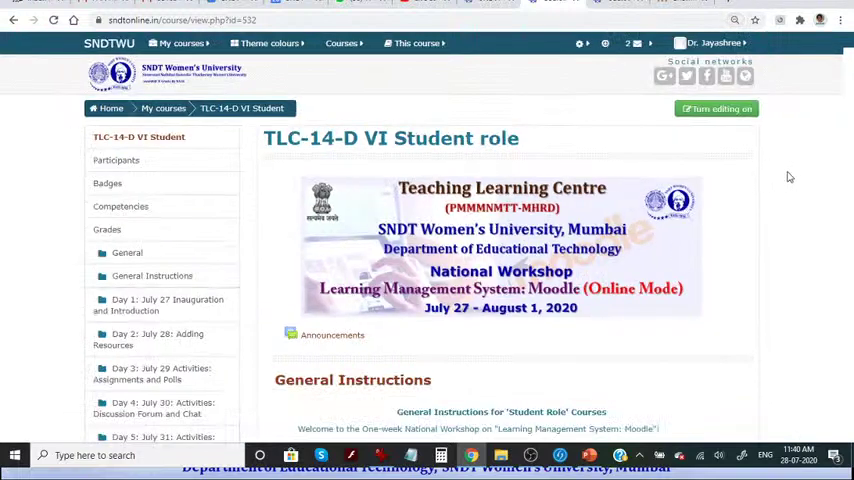
pyautogui.click(182, 43)
pyautogui.scroll(-2, 546, 155)
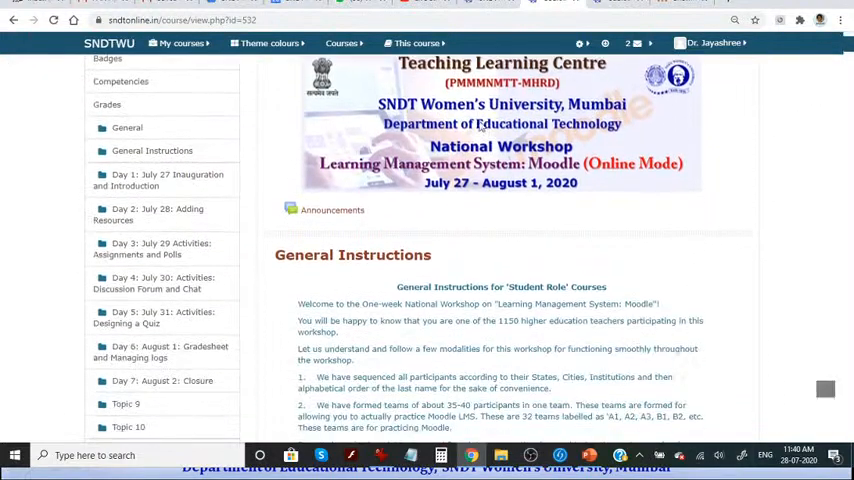
pyautogui.scroll(-1, 634, 370)
pyautogui.scroll(-1, 640, 365)
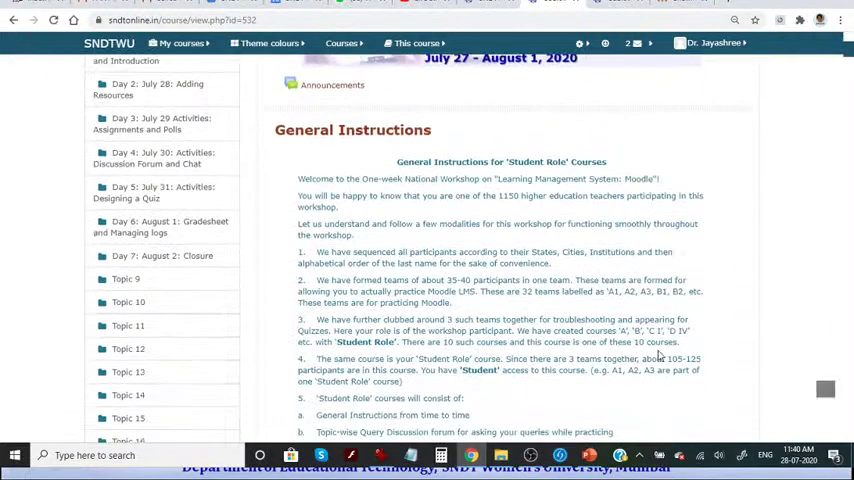
pyautogui.scroll(-1, 650, 360)
pyautogui.scroll(-1, 658, 355)
pyautogui.scroll(-1, 658, 355)
pyautogui.scroll(-1, 660, 360)
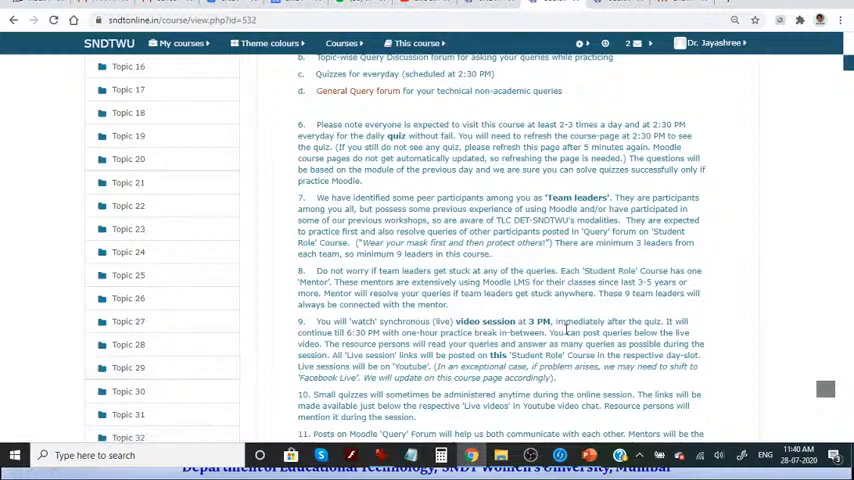
pyautogui.scroll(1, 566, 328)
pyautogui.scroll(-2, 566, 330)
pyautogui.scroll(-2, 566, 328)
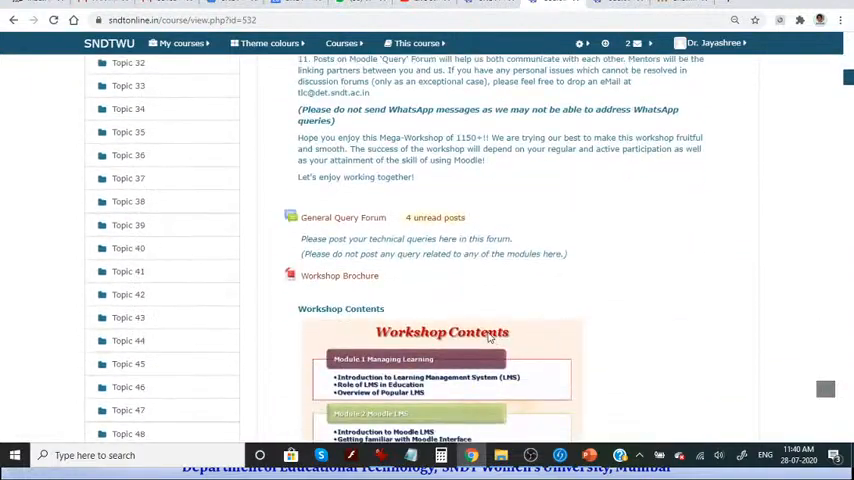
pyautogui.scroll(-2, 528, 315)
pyautogui.scroll(-1, 529, 315)
pyautogui.scroll(-2, 529, 315)
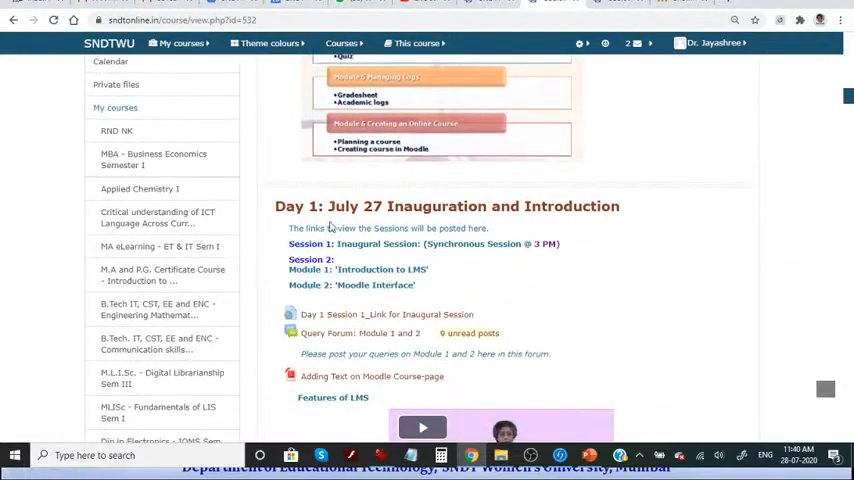
pyautogui.scroll(-1, 532, 253)
pyautogui.scroll(-2, 532, 250)
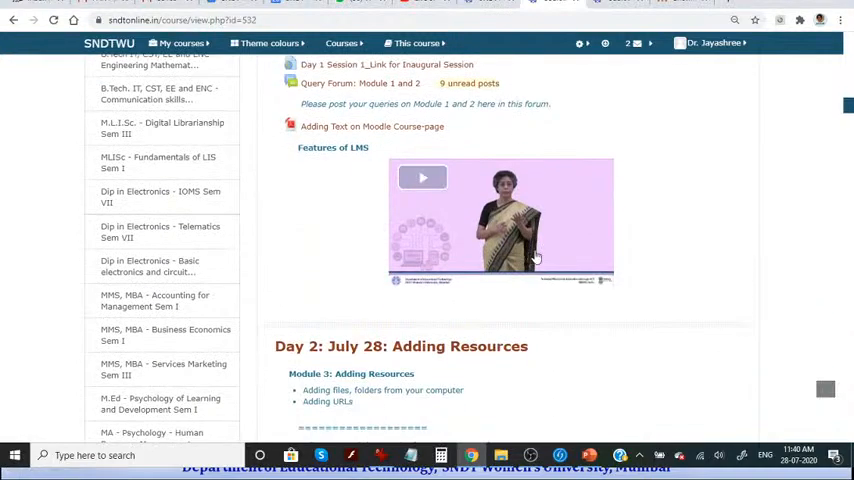
pyautogui.moveTo(848, 107); pyautogui.dragTo(848, 172)
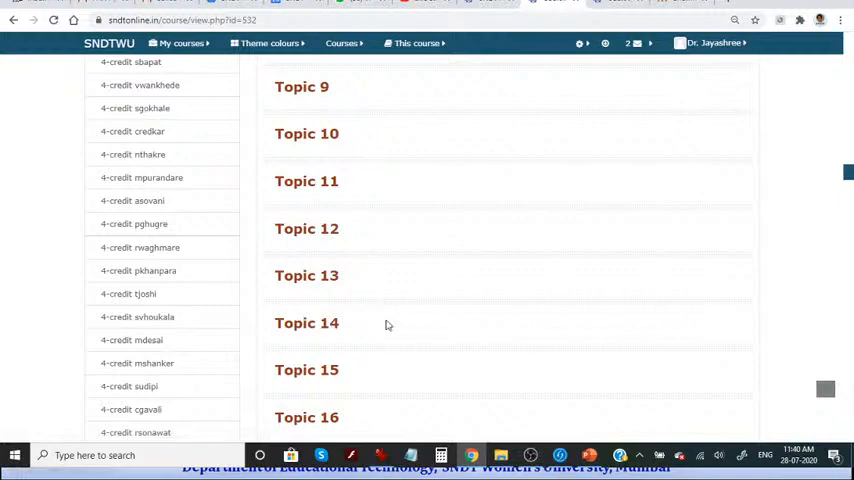
pyautogui.scroll(5, 505, 315)
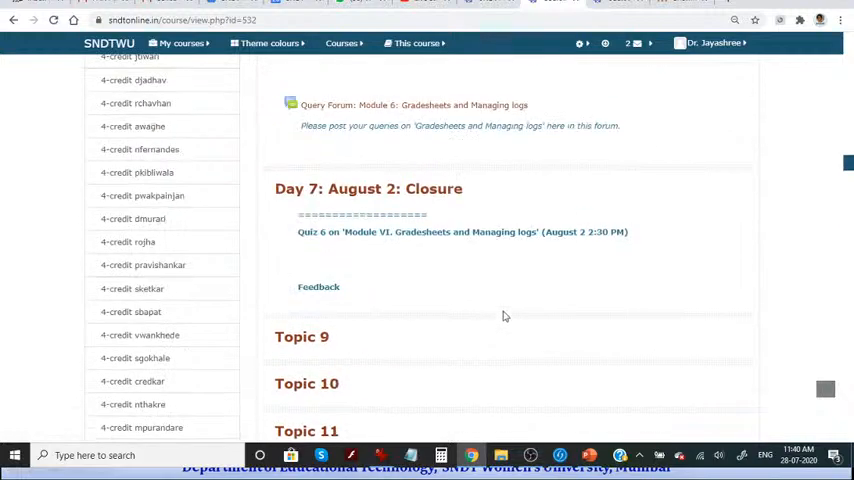
pyautogui.scroll(5, 505, 315)
pyautogui.scroll(5, 505, 315)
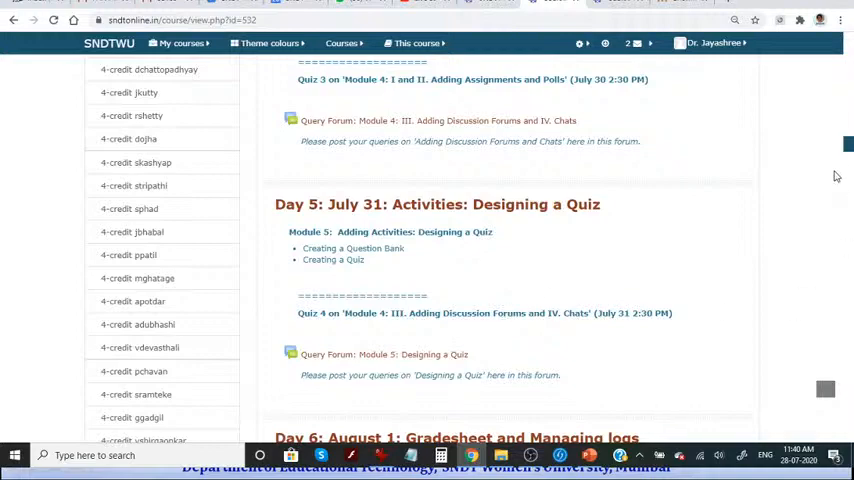
pyautogui.moveTo(849, 144); pyautogui.dragTo(841, 72)
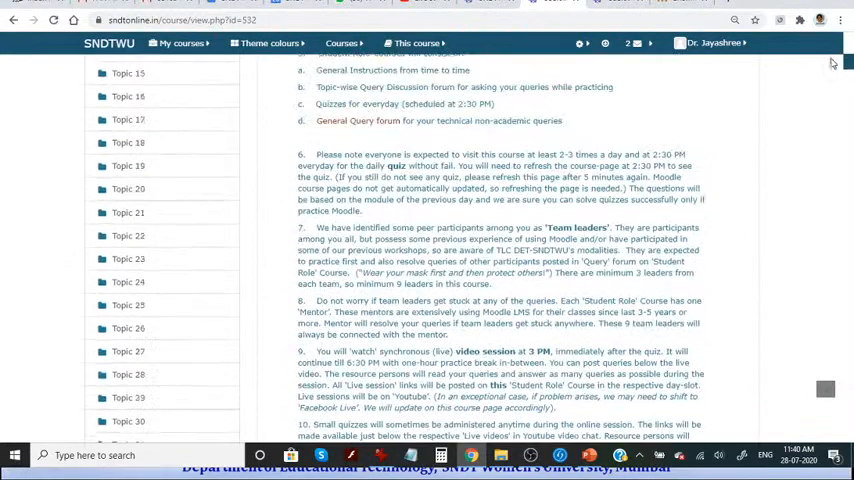
pyautogui.moveTo(841, 72); pyautogui.dragTo(814, 39)
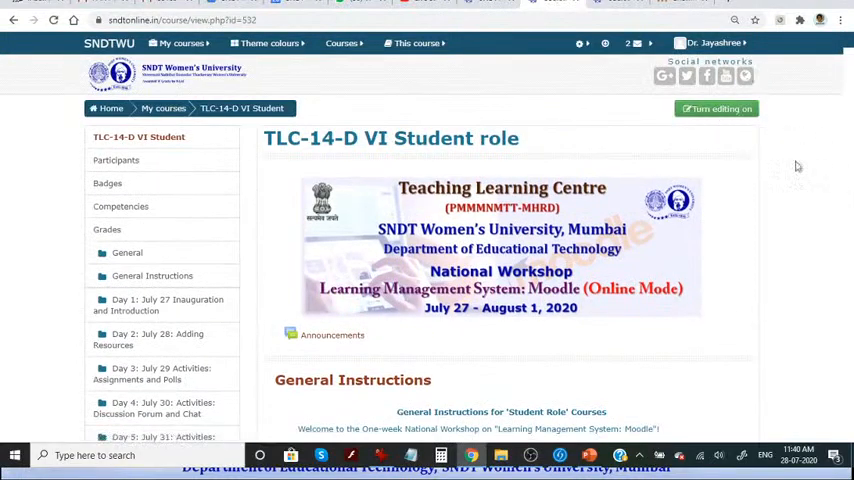
pyautogui.hotkey('ctrl', '+')
pyautogui.hotkey('ctrl', '+')
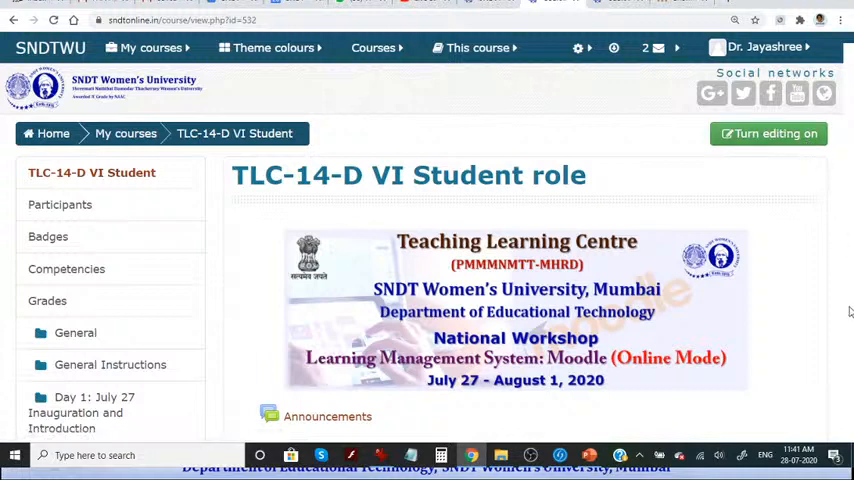
# Turn editing on and move the banner below Announcements, then restore the original order
pyautogui.click(748, 134)
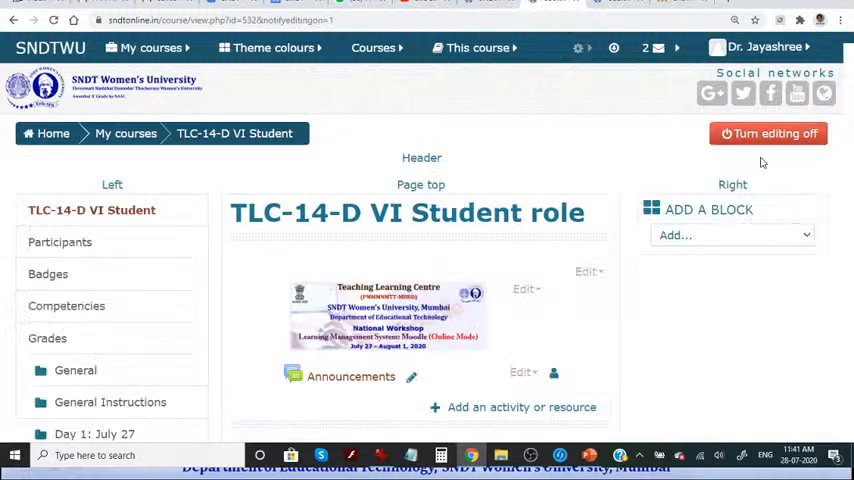
pyautogui.scroll(-2, 607, 239)
pyautogui.scroll(-1, 606, 238)
pyautogui.scroll(-1, 606, 238)
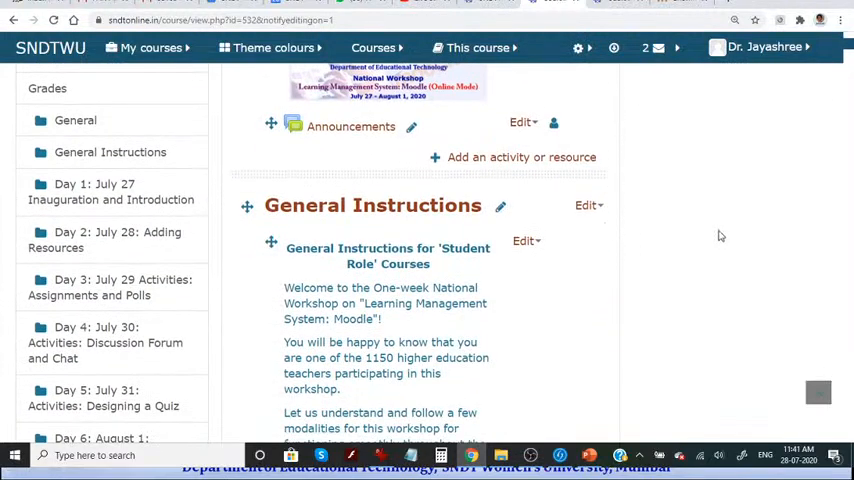
pyautogui.scroll(4, 718, 232)
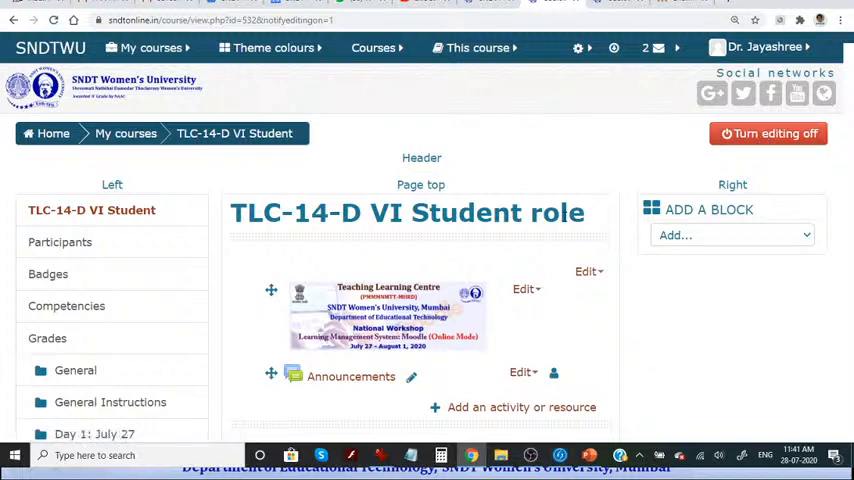
pyautogui.scroll(-1, 564, 213)
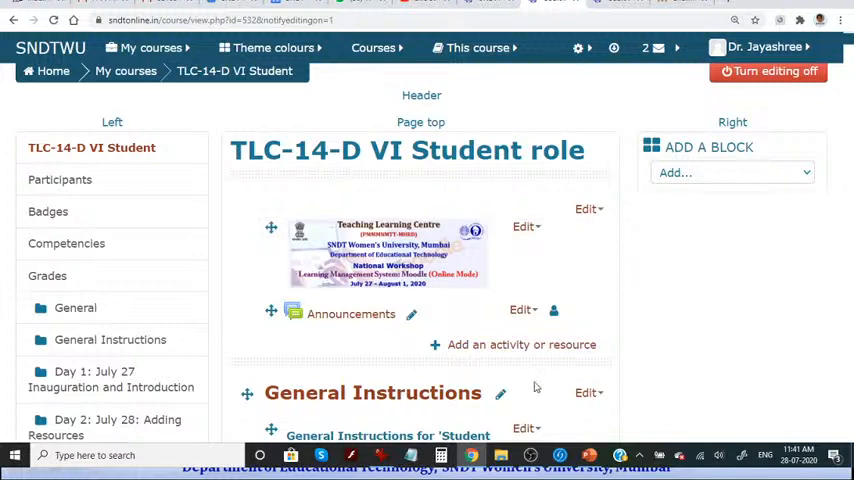
pyautogui.moveTo(530, 455)
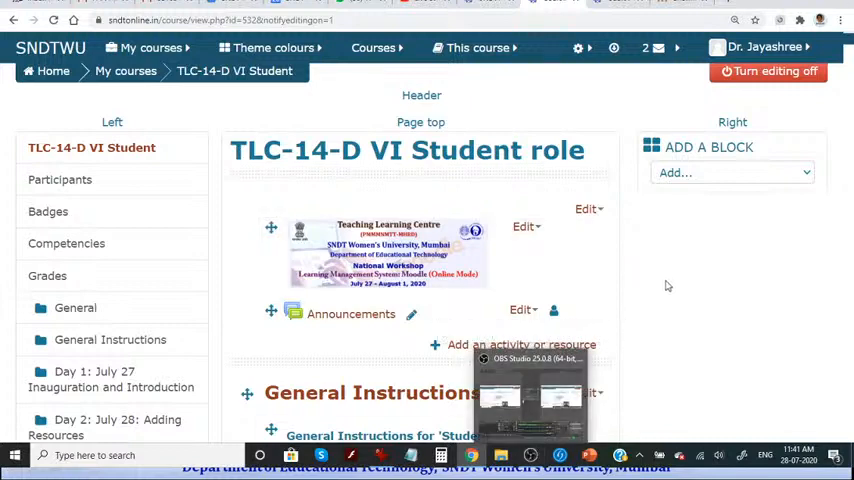
pyautogui.scroll(-1, 654, 269)
pyautogui.scroll(-1, 654, 271)
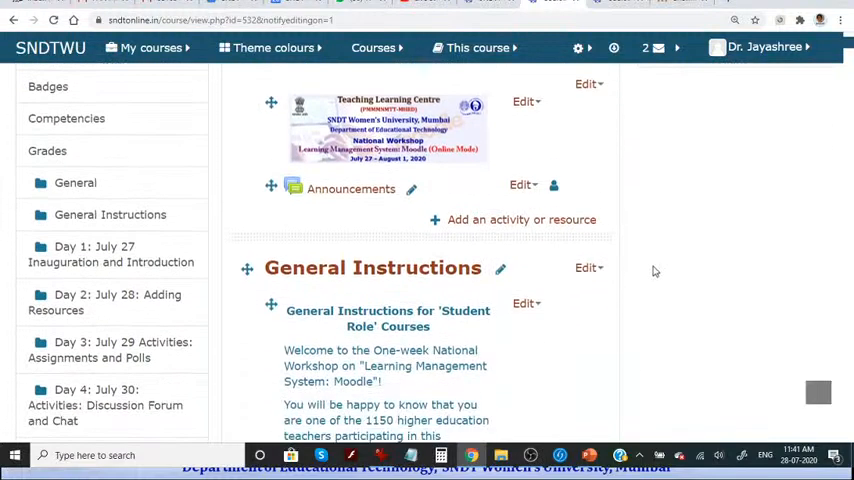
pyautogui.scroll(1, 600, 219)
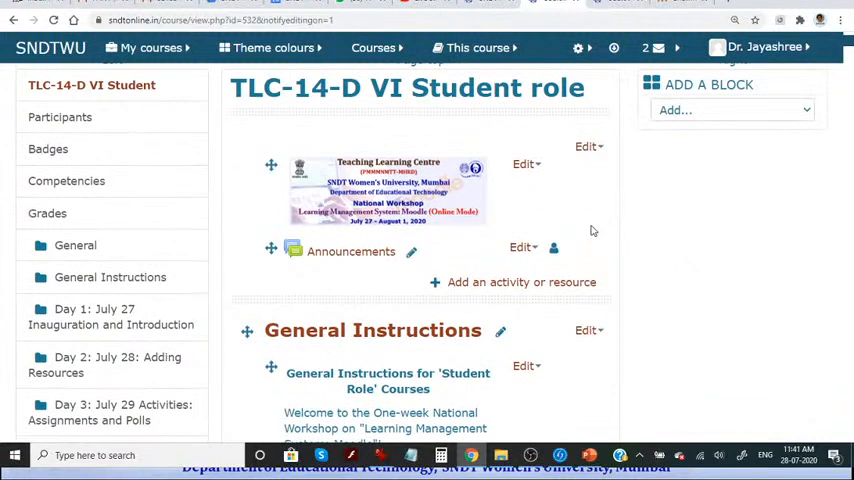
pyautogui.keyDown('ctrl'); pyautogui.scroll(1, 591, 231); pyautogui.keyUp('ctrl')
pyautogui.keyDown('ctrl'); pyautogui.scroll(1, 595, 238); pyautogui.keyUp('ctrl')
pyautogui.scroll(-1, 600, 244)
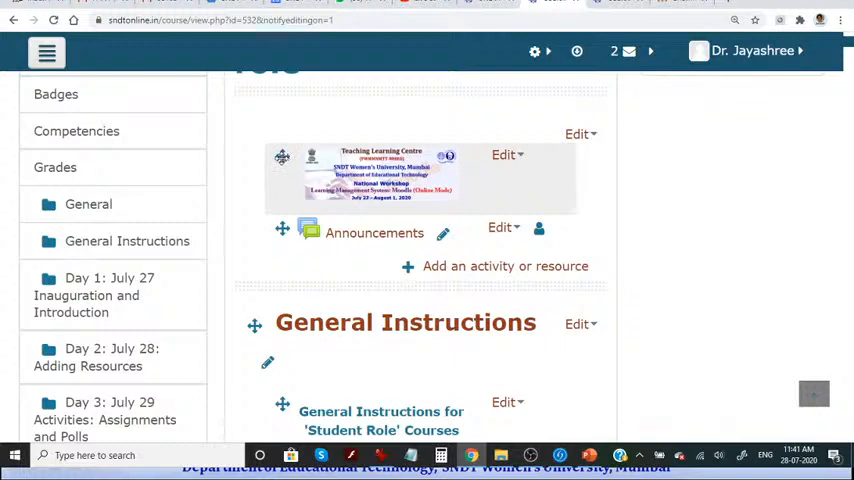
pyautogui.moveTo(282, 156); pyautogui.dragTo(287, 268)
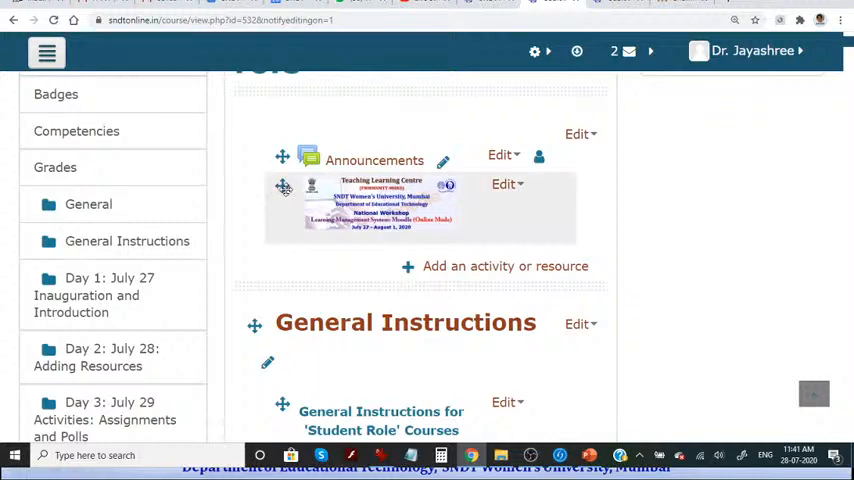
pyautogui.moveTo(283, 157); pyautogui.dragTo(280, 230)
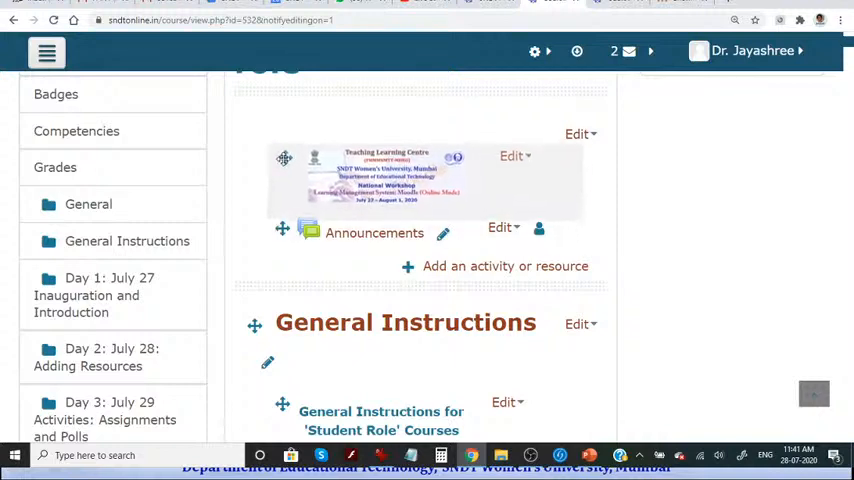
pyautogui.scroll(-5, 326, 240)
pyautogui.scroll(-5, 326, 238)
pyautogui.scroll(-5, 326, 234)
pyautogui.scroll(-5, 327, 237)
pyautogui.scroll(-5, 326, 238)
pyautogui.scroll(-5, 320, 238)
pyautogui.scroll(-5, 320, 238)
pyautogui.scroll(-4, 320, 238)
pyautogui.scroll(-5, 420, 250)
pyautogui.scroll(-3, 420, 250)
pyautogui.scroll(-5, 420, 250)
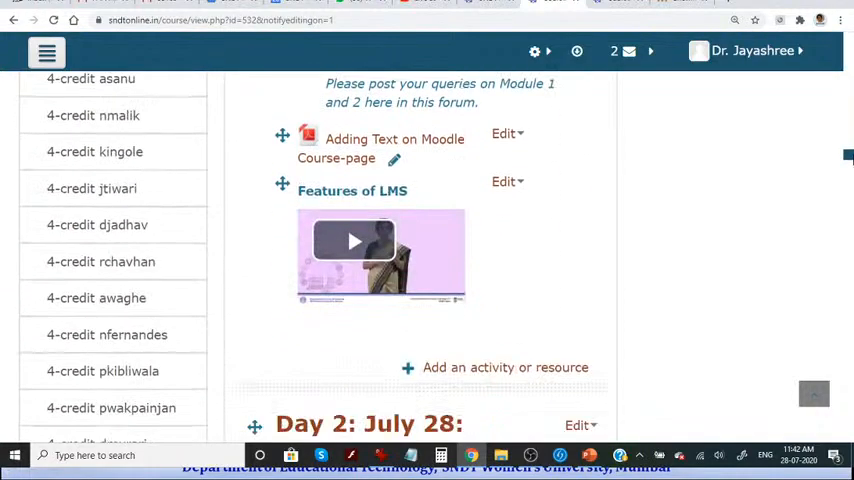
pyautogui.scroll(-1, 420, 250)
pyautogui.scroll(-4, 420, 250)
pyautogui.scroll(1, 420, 250)
pyautogui.scroll(-2, 420, 250)
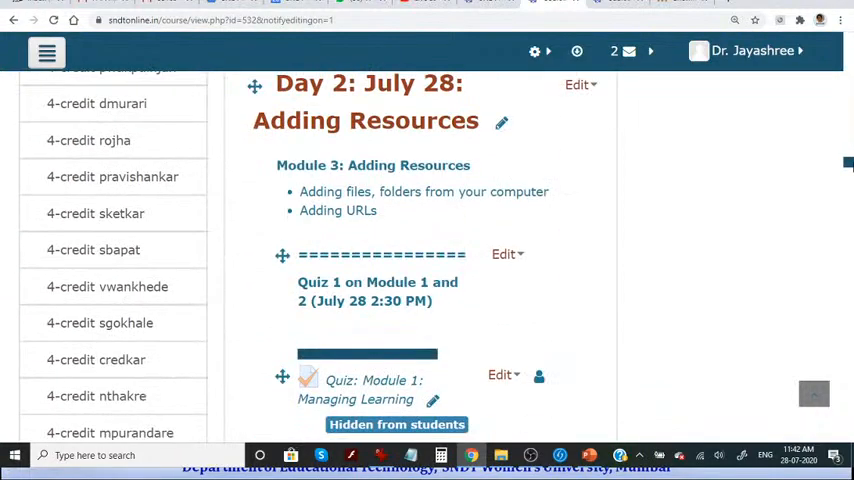
pyautogui.scroll(-2, 420, 250)
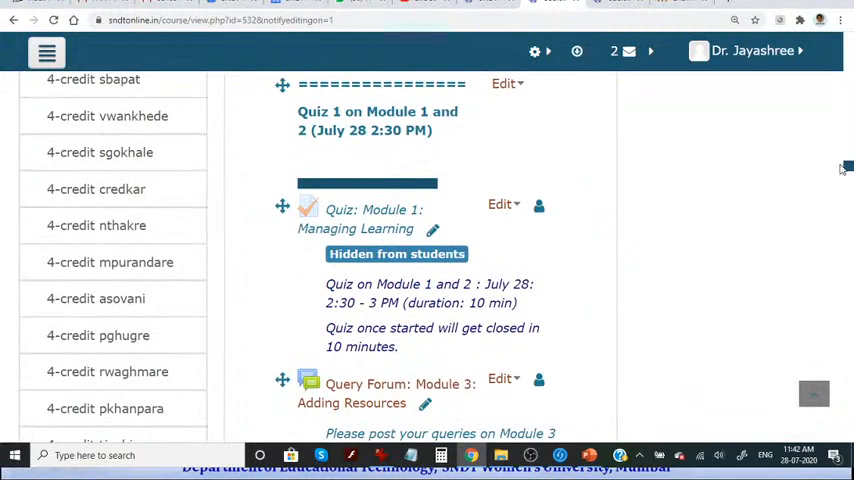
pyautogui.scroll(-2, 328, 268)
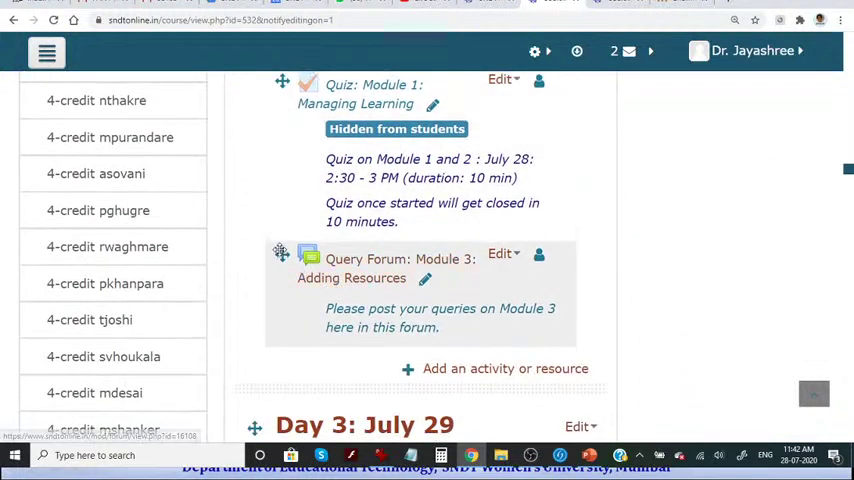
pyautogui.scroll(-2, 320, 270)
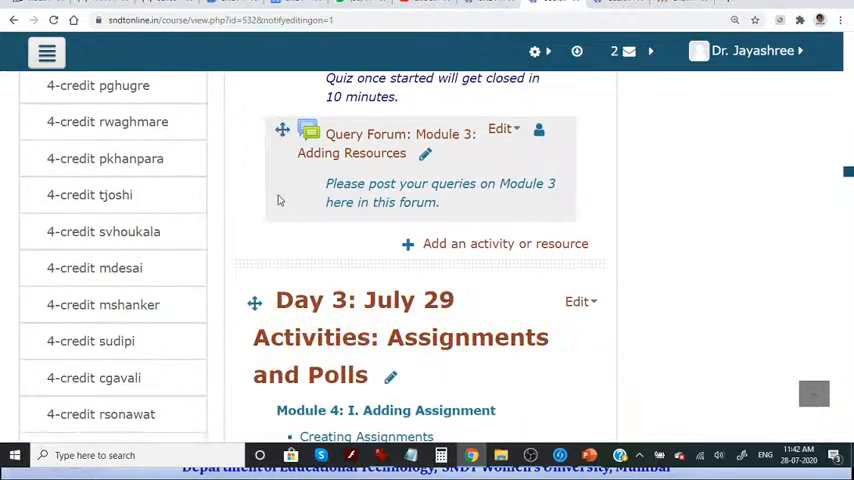
# Move the Query Forum around Day 2 and end with Quiz: Module 1 back above it
pyautogui.moveTo(281, 204)
pyautogui.mouseDown()
pyautogui.moveTo(277, 422)
pyautogui.moveTo(281, 110)
pyautogui.moveTo(285, 441)
pyautogui.moveTo(268, 416)
pyautogui.moveTo(269, 438)
pyautogui.moveTo(271, 302)
pyautogui.mouseUp()
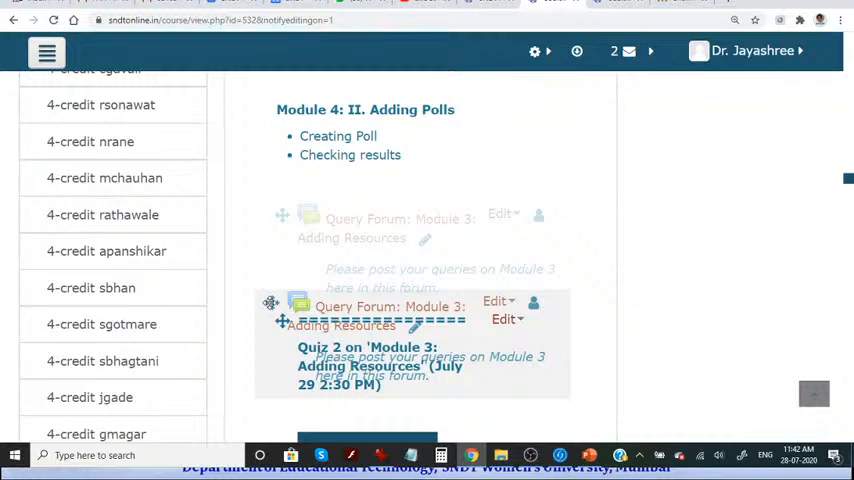
pyautogui.moveTo(270, 302); pyautogui.dragTo(270, 305)
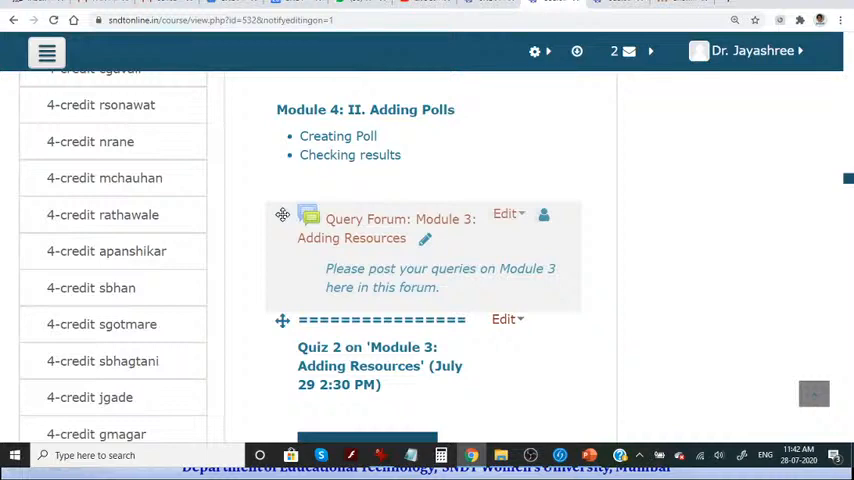
pyautogui.moveTo(282, 214)
pyautogui.mouseDown()
pyautogui.moveTo(251, 5)
pyautogui.moveTo(264, 117)
pyautogui.mouseUp()
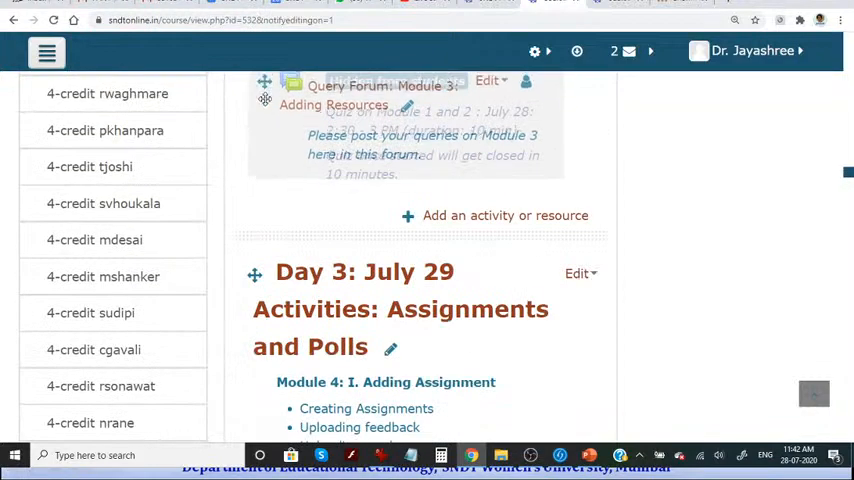
pyautogui.moveTo(264, 117); pyautogui.dragTo(286, 225)
pyautogui.scroll(3, 285, 228)
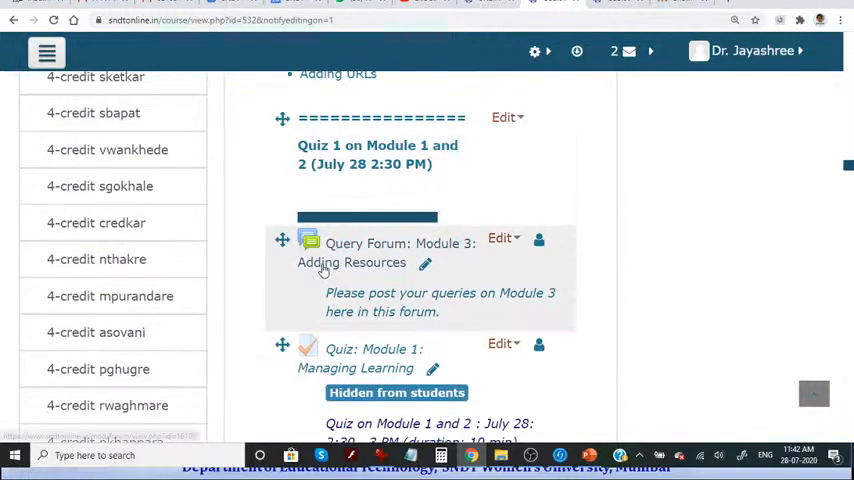
pyautogui.scroll(-2, 285, 225)
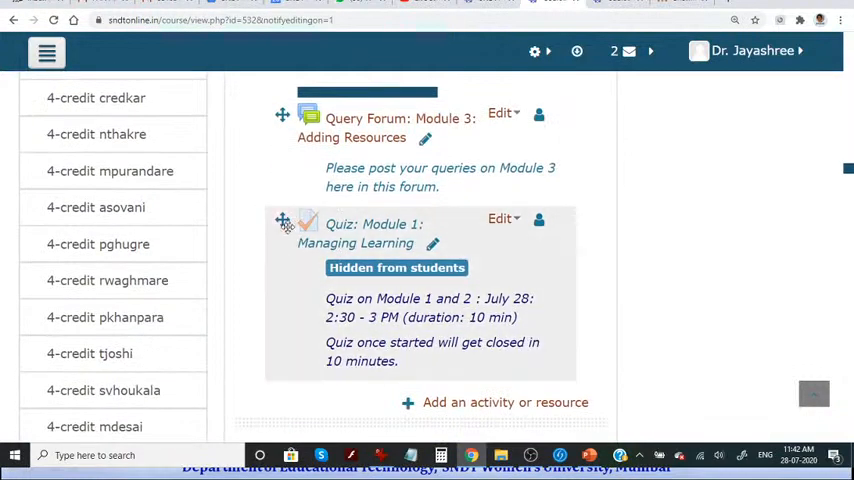
pyautogui.moveTo(281, 200); pyautogui.dragTo(284, 137)
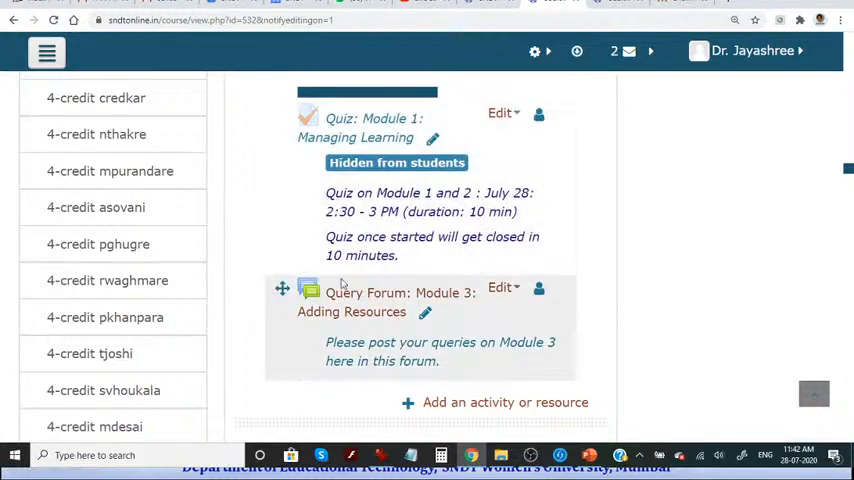
pyautogui.scroll(-2, 390, 323)
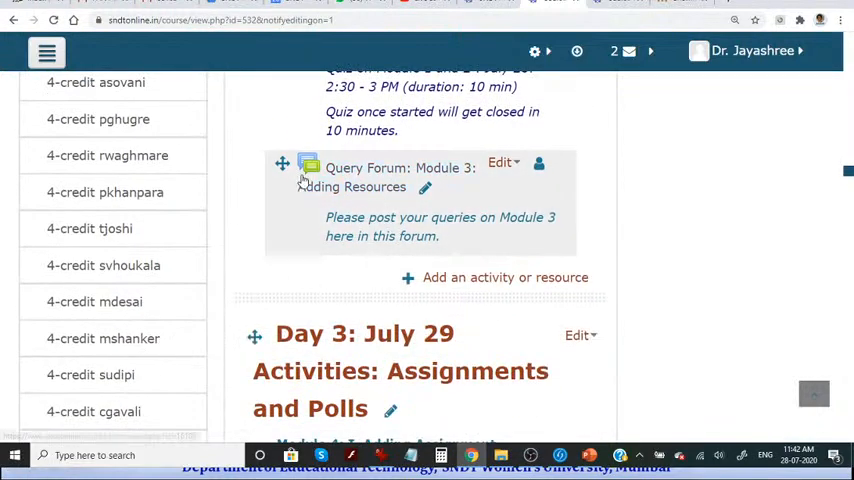
pyautogui.scroll(-2, 666, 328)
pyautogui.scroll(-1, 381, 219)
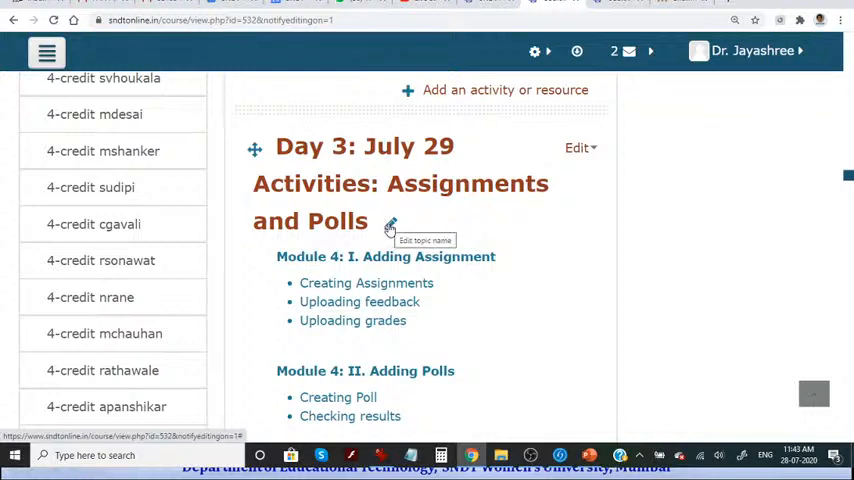
pyautogui.scroll(-1, 391, 226)
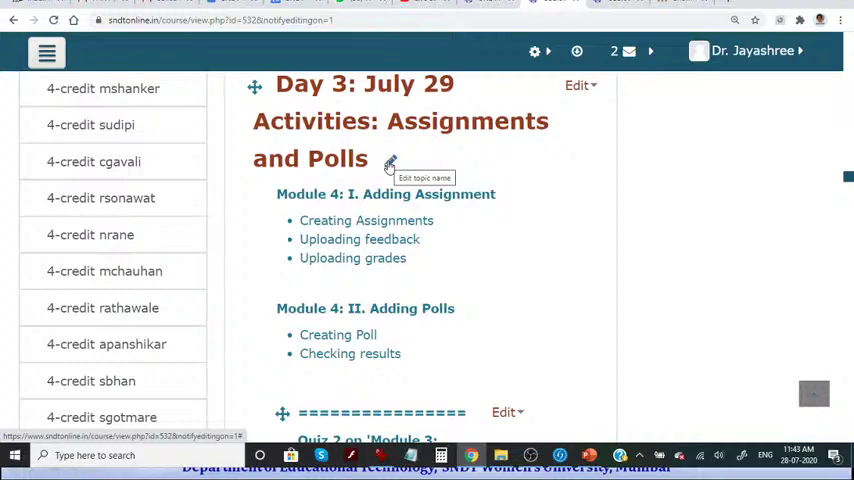
pyautogui.click(390, 164)
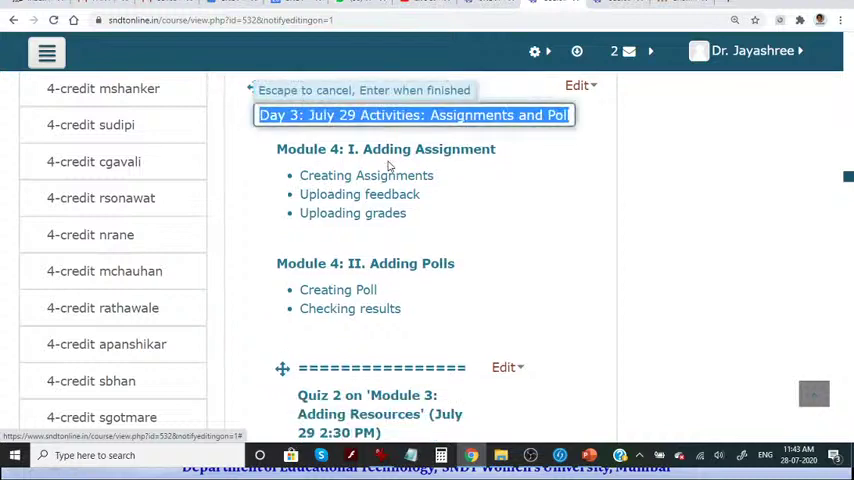
pyautogui.click(455, 117)
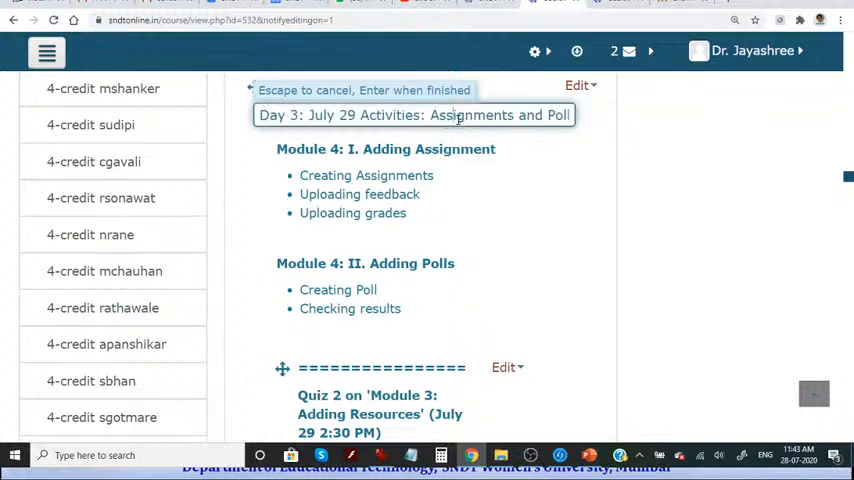
pyautogui.press('Return')
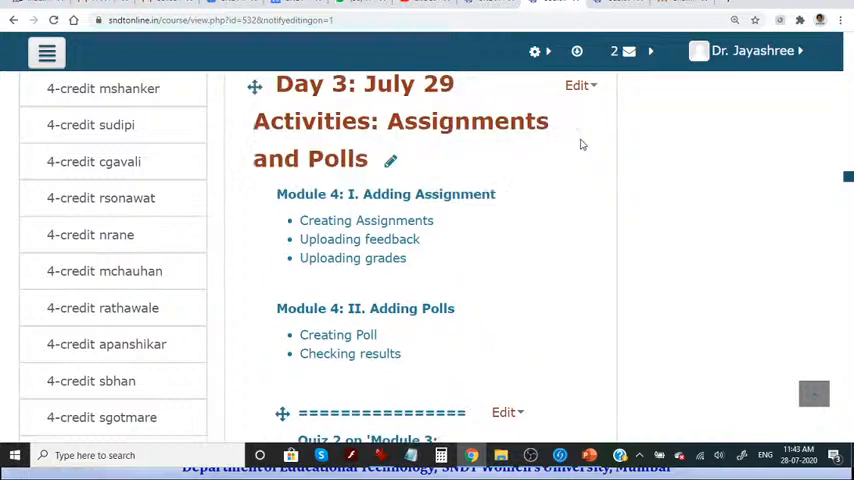
pyautogui.scroll(1, 582, 156)
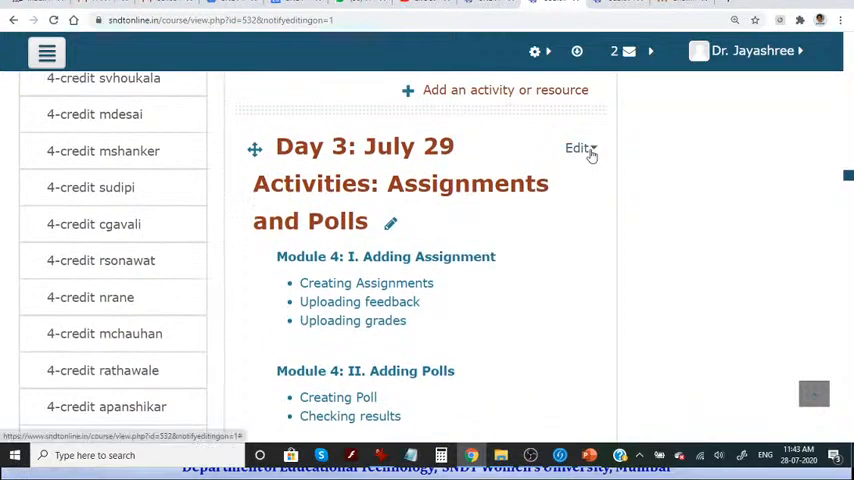
pyautogui.scroll(-2, 525, 220)
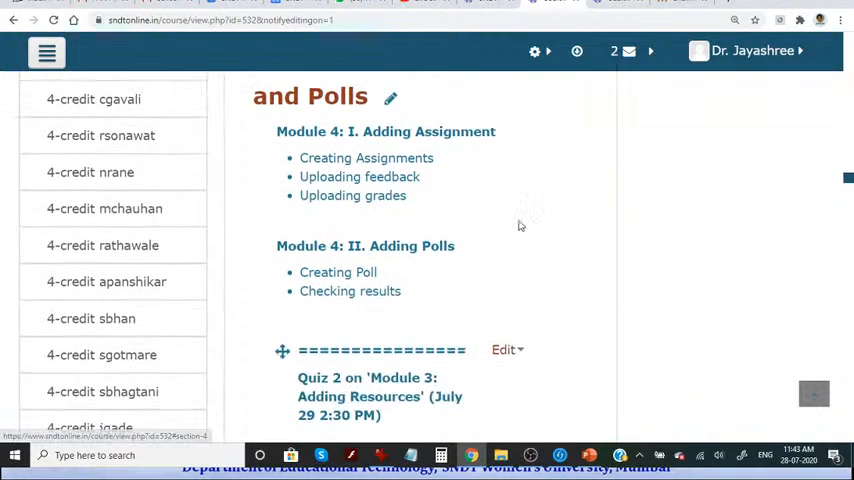
pyautogui.scroll(-3, 540, 358)
pyautogui.scroll(-2, 532, 225)
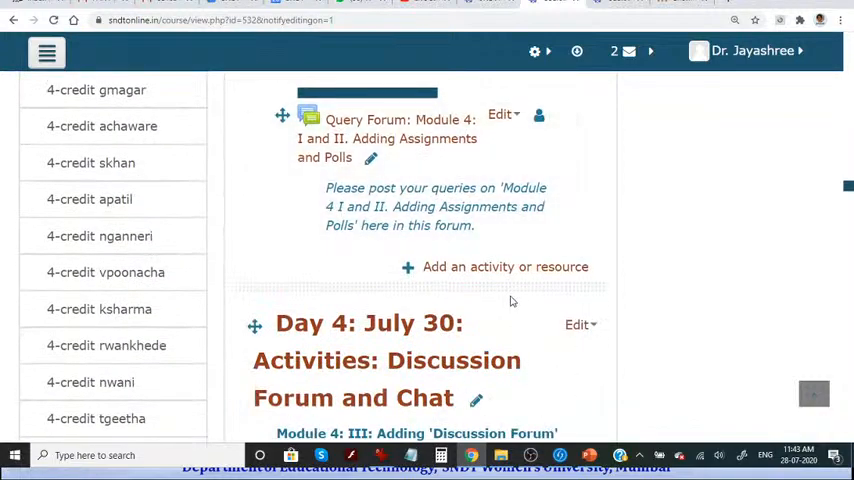
pyautogui.press('XF86MonBrightnessUp')
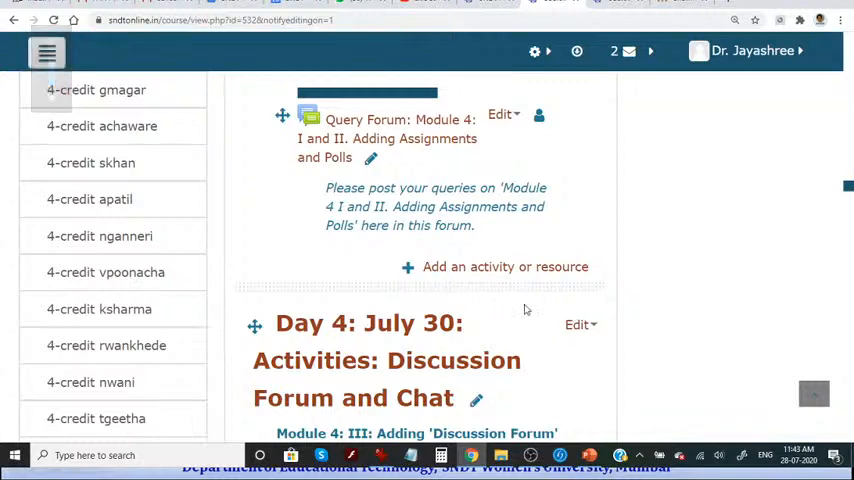
pyautogui.scroll(4, 624, 303)
pyautogui.scroll(4, 624, 303)
pyautogui.scroll(4, 624, 302)
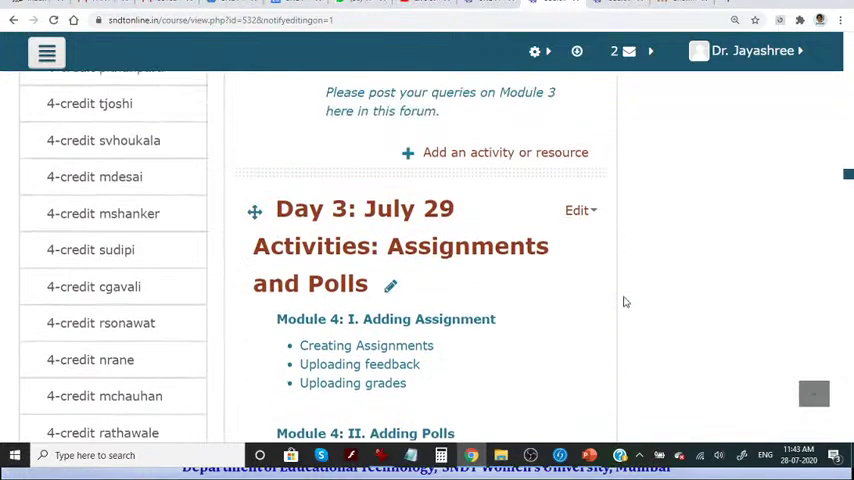
pyautogui.click(583, 212)
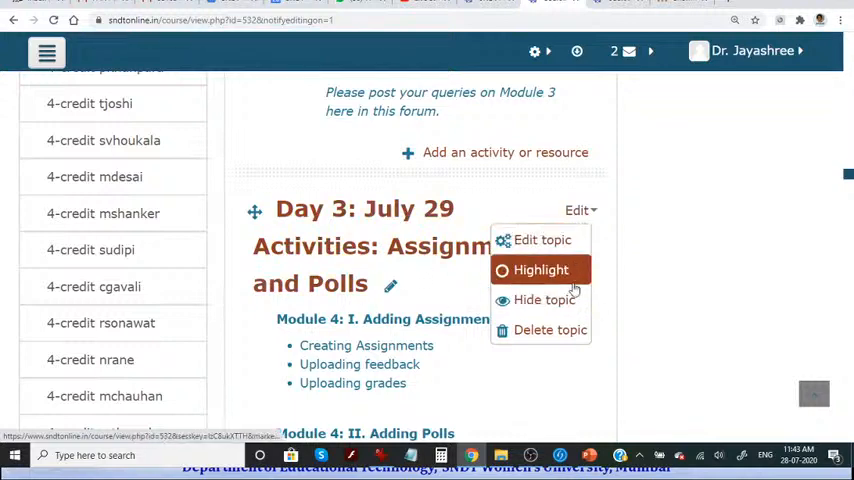
pyautogui.scroll(-2, 338, 262)
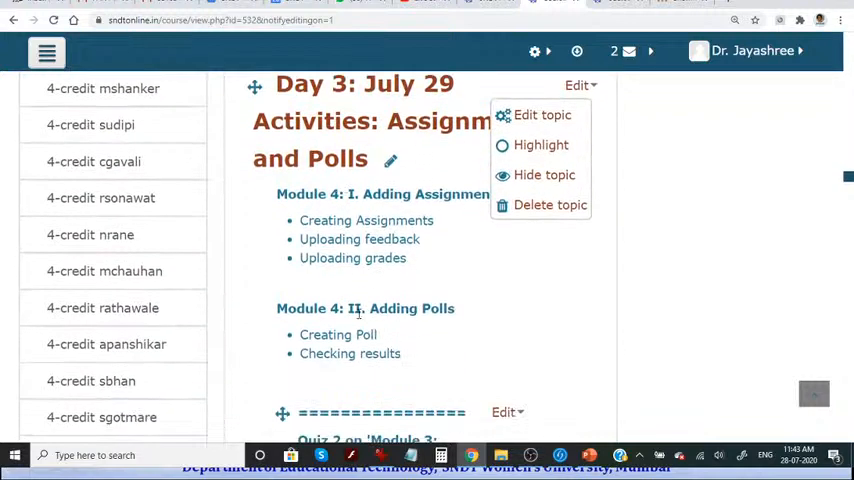
pyautogui.click(549, 117)
pyautogui.scroll(-3, 682, 232)
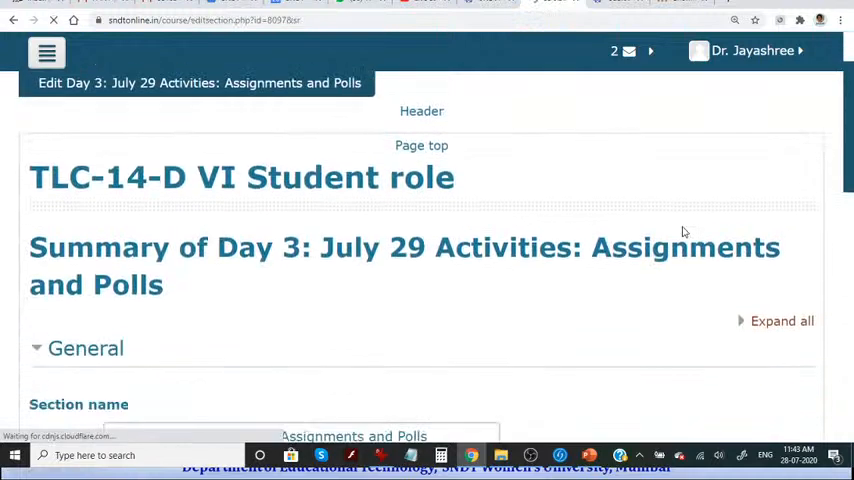
pyautogui.hotkey('ctrl', '-')
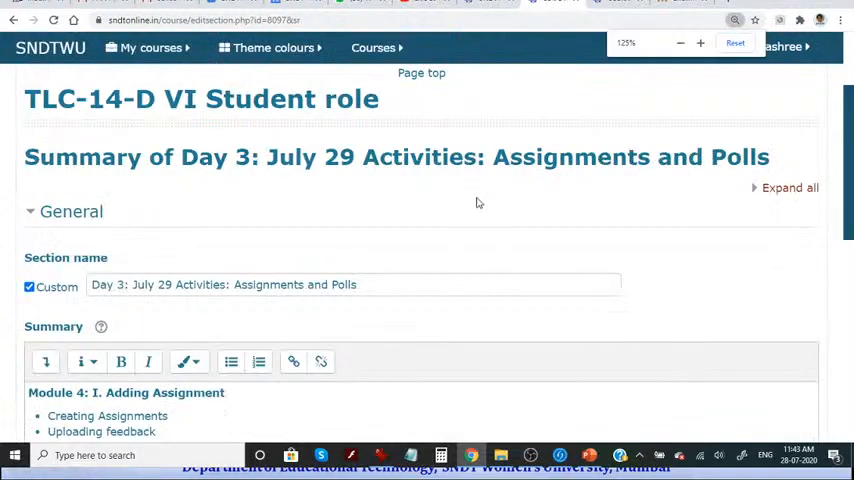
pyautogui.scroll(-2, 219, 149)
pyautogui.click(168, 157)
pyautogui.scroll(-2, 166, 158)
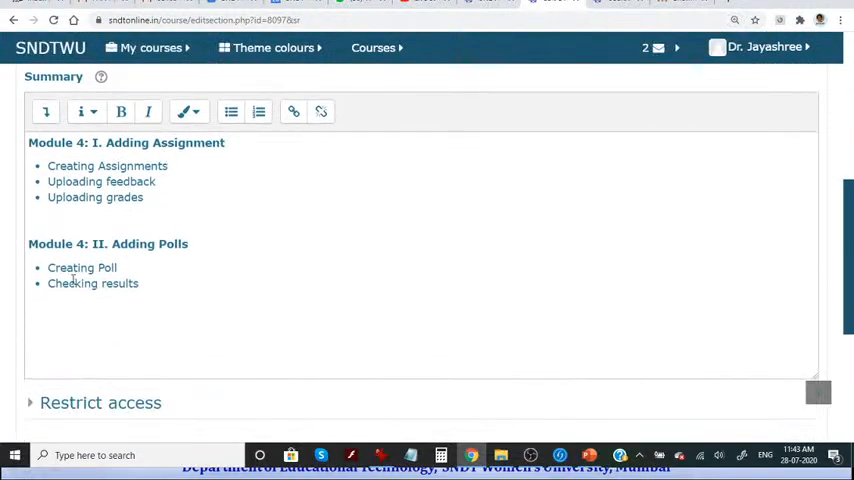
pyautogui.scroll(-1, 190, 284)
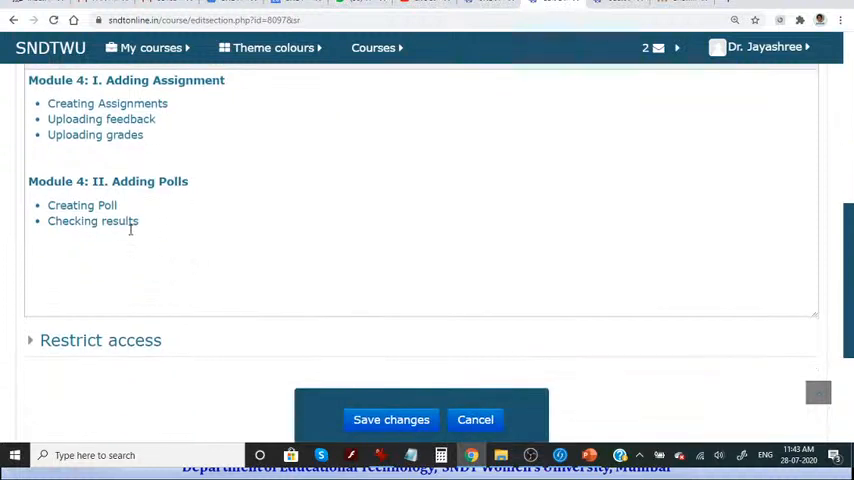
pyautogui.scroll(-2, 570, 349)
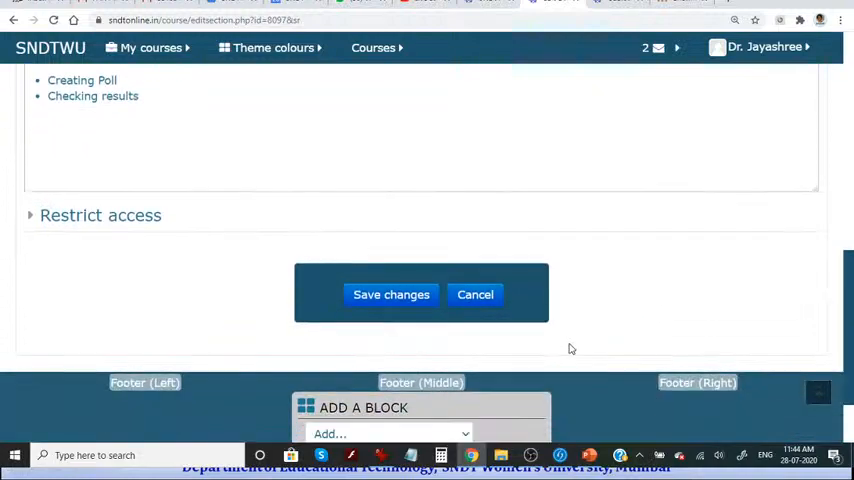
pyautogui.click(476, 295)
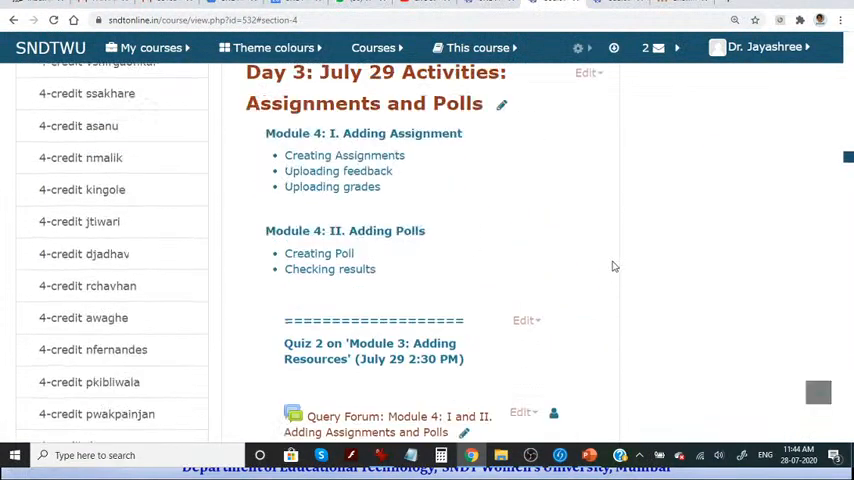
pyautogui.scroll(-3, 344, 212)
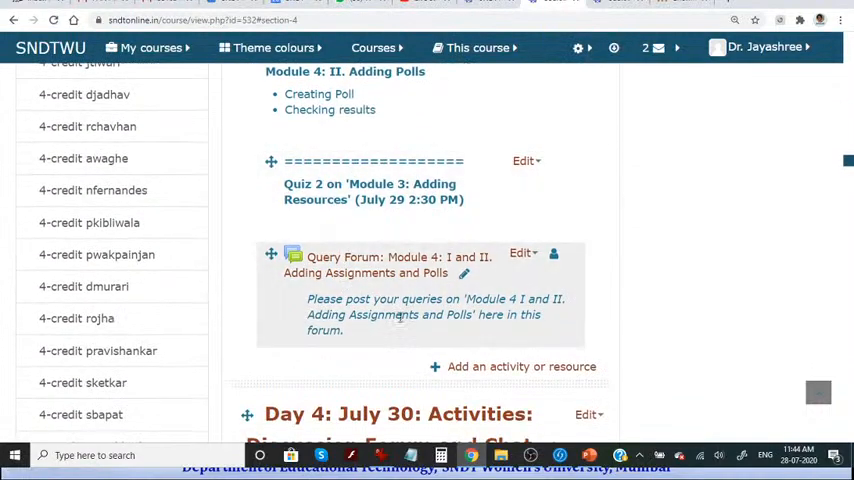
pyautogui.scroll(-1, 399, 316)
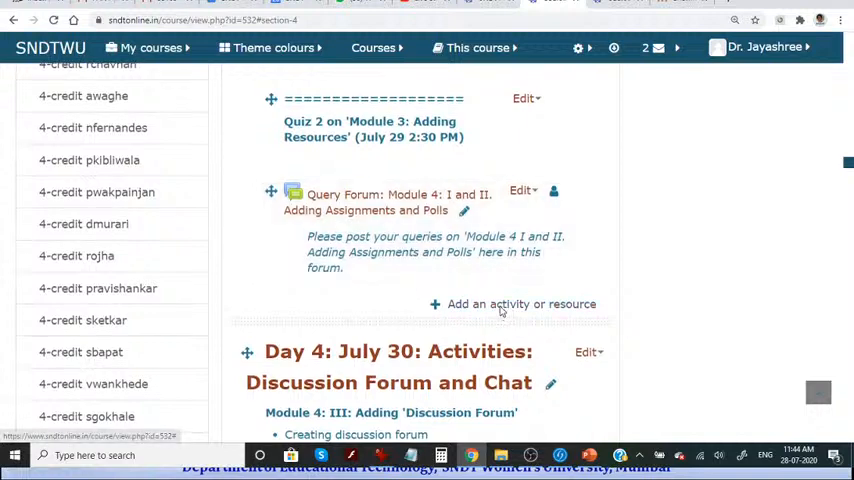
# Bring up the activity chooser for the Day 3 section
pyautogui.click(501, 313)
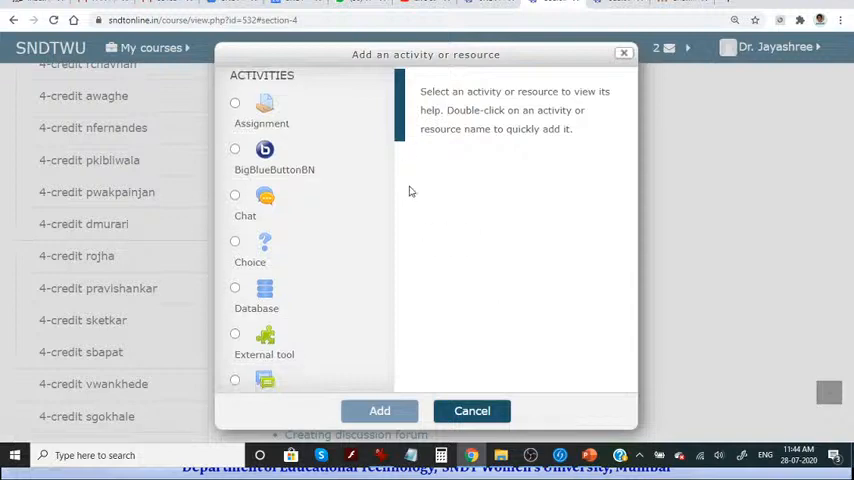
pyautogui.scroll(-3, 406, 190)
pyautogui.moveTo(407, 198)
pyautogui.mouseDown()
pyautogui.moveTo(391, 131)
pyautogui.moveTo(395, 183)
pyautogui.moveTo(370, 251)
pyautogui.moveTo(370, 288)
pyautogui.moveTo(377, 366)
pyautogui.moveTo(400, 375)
pyautogui.mouseUp()
pyautogui.scroll(1, 275, 172)
pyautogui.scroll(1, 264, 145)
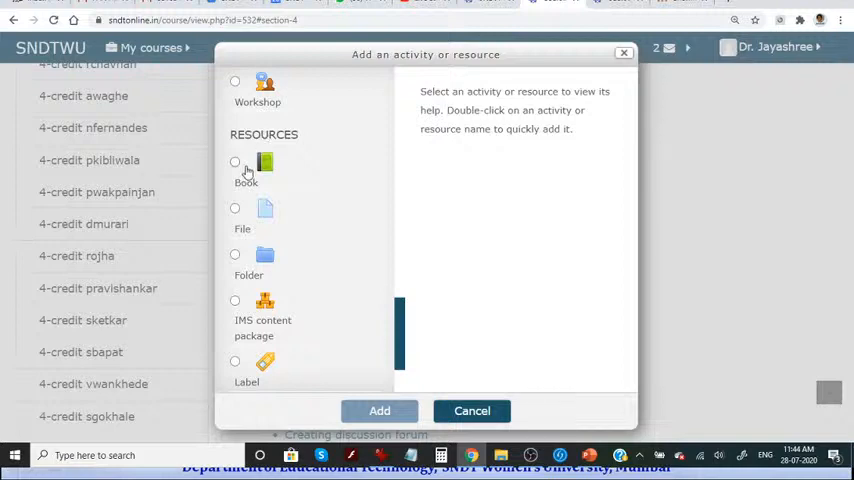
pyautogui.scroll(-1, 240, 205)
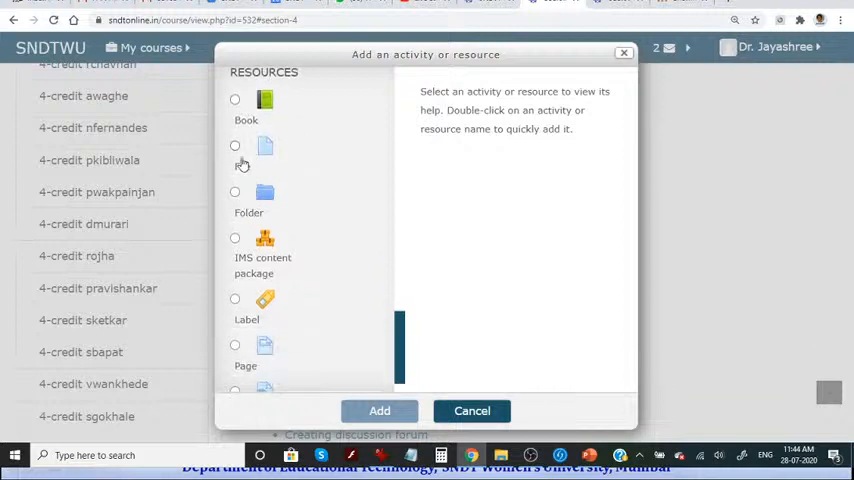
pyautogui.scroll(-1, 304, 222)
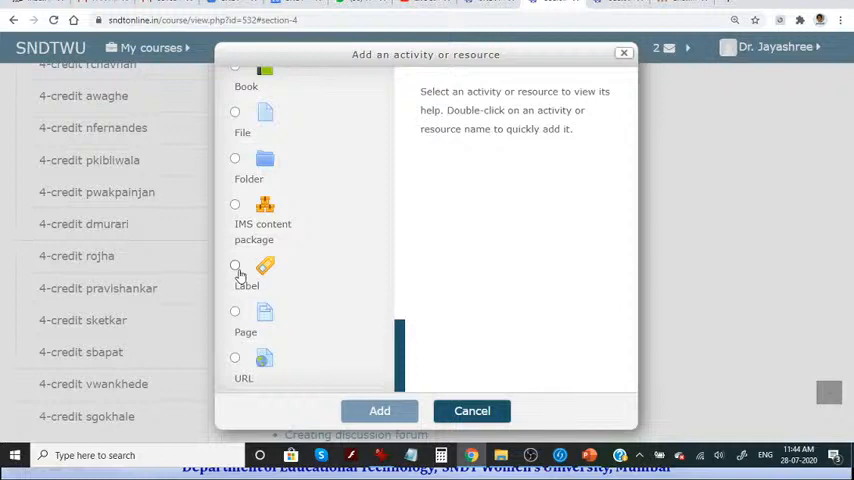
pyautogui.click(236, 267)
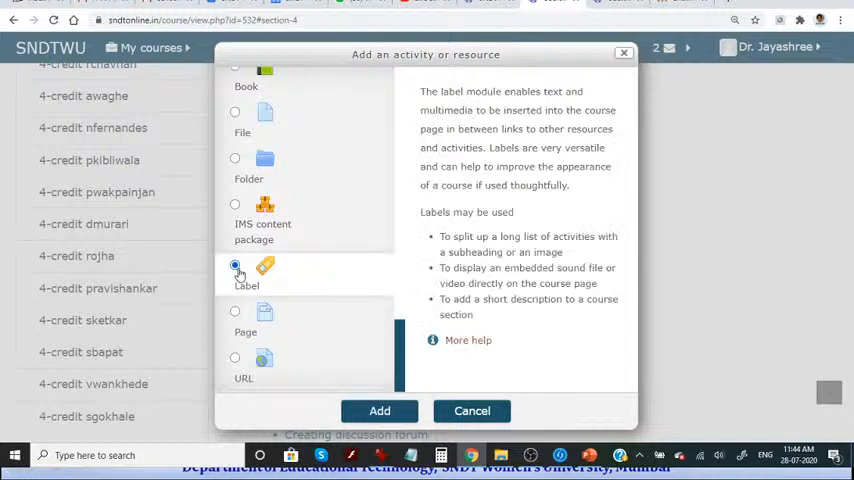
pyautogui.click(236, 313)
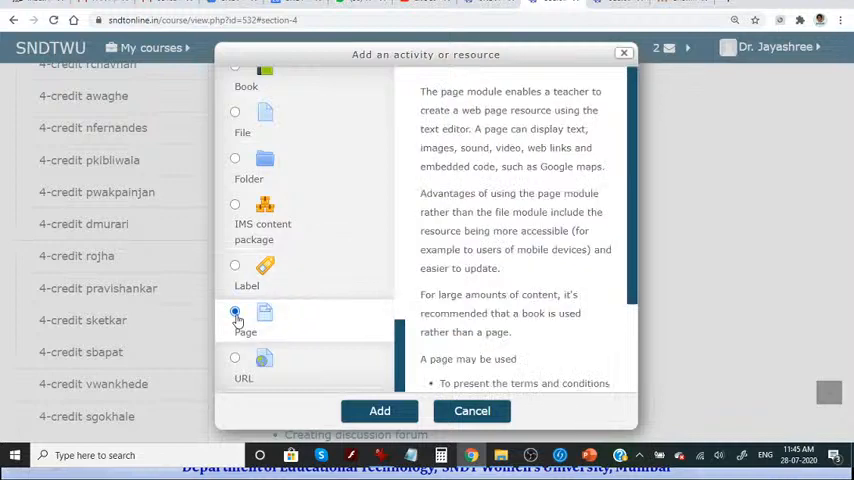
pyautogui.click(237, 360)
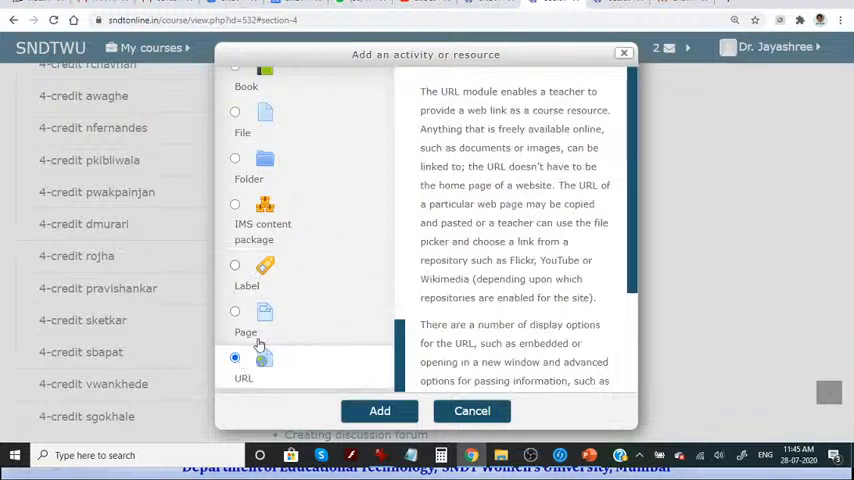
pyautogui.scroll(3, 295, 320)
pyautogui.scroll(3, 295, 320)
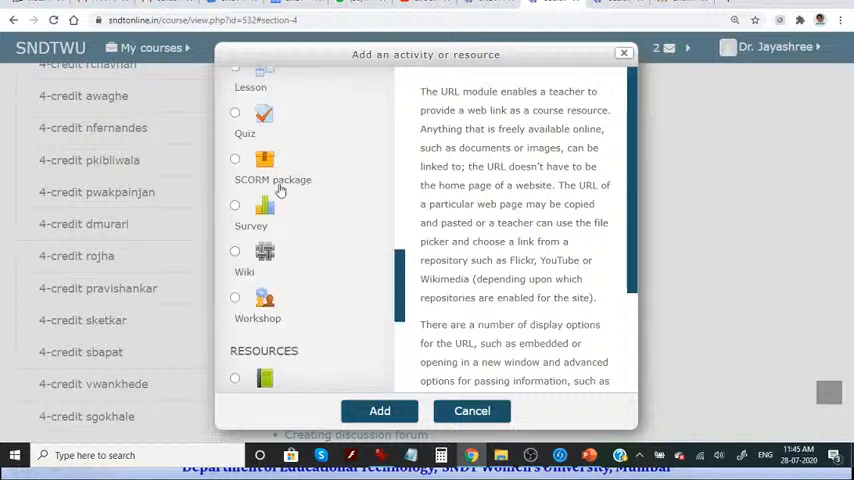
pyautogui.scroll(3, 280, 190)
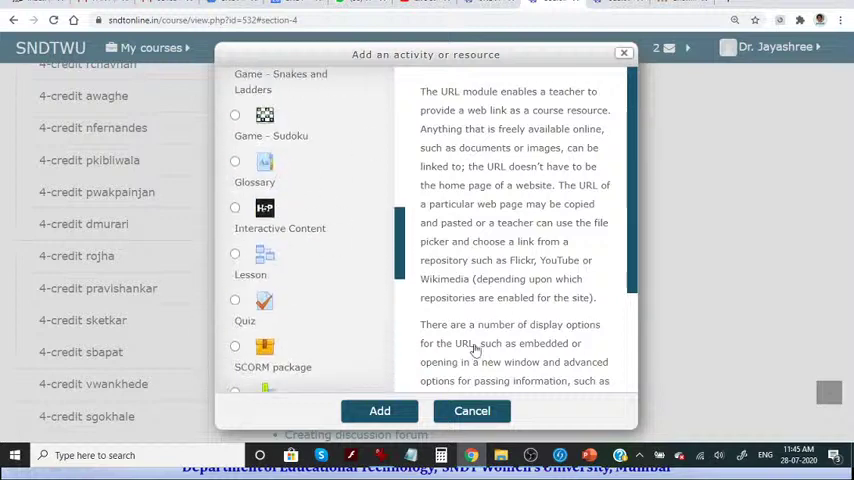
pyautogui.click(488, 416)
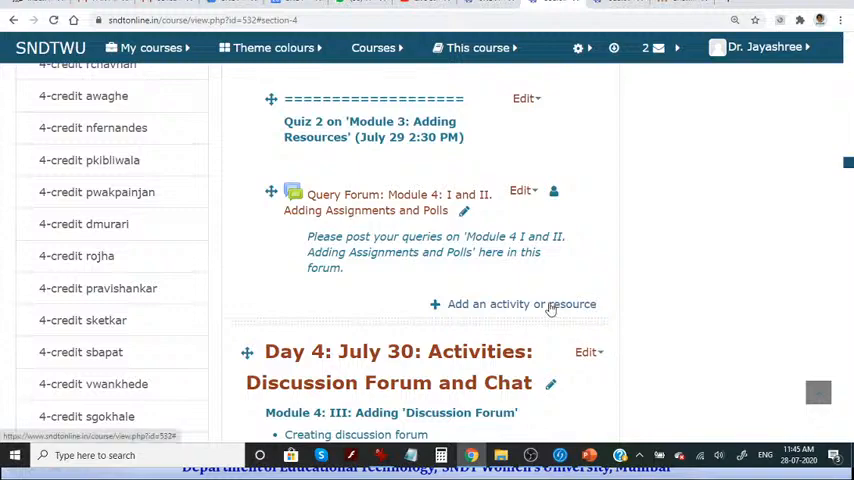
# Enlarge the page view and return it to normal zoom
pyautogui.hotkey('ctrl', '+')
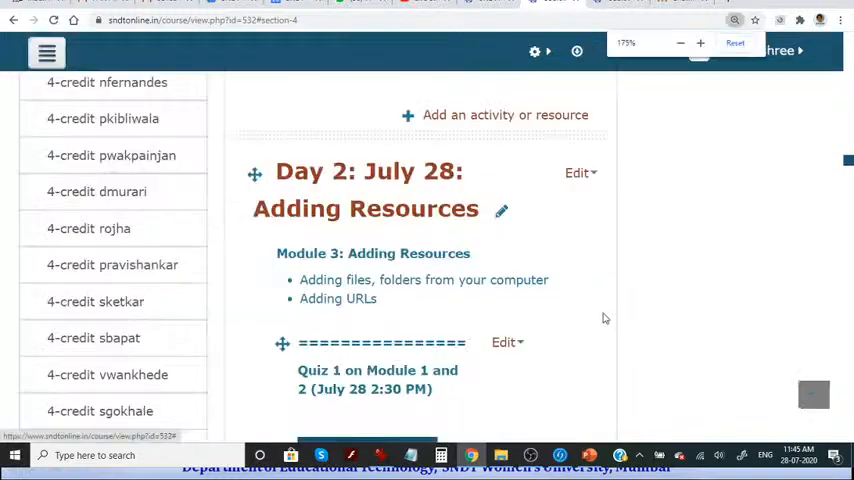
pyautogui.scroll(-3, 611, 310)
pyautogui.scroll(-3, 611, 310)
pyautogui.scroll(-3, 611, 310)
pyautogui.scroll(-3, 611, 310)
pyautogui.scroll(-2, 611, 310)
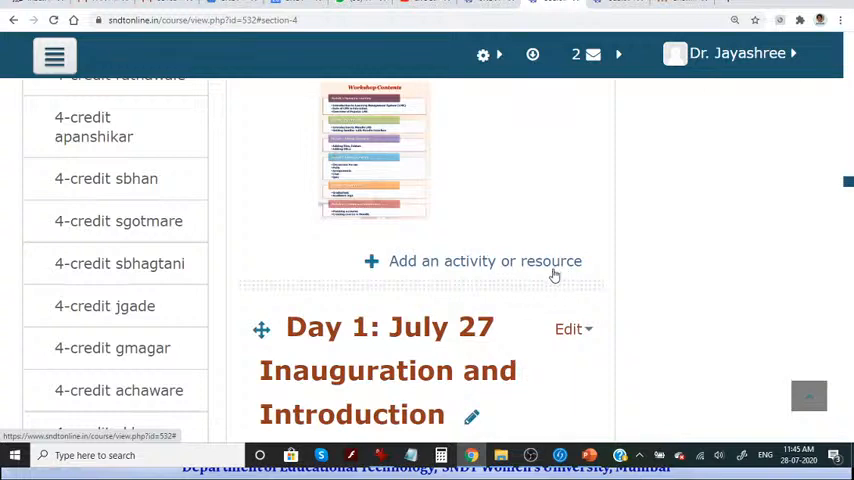
pyautogui.hotkey('ctrl', '-')
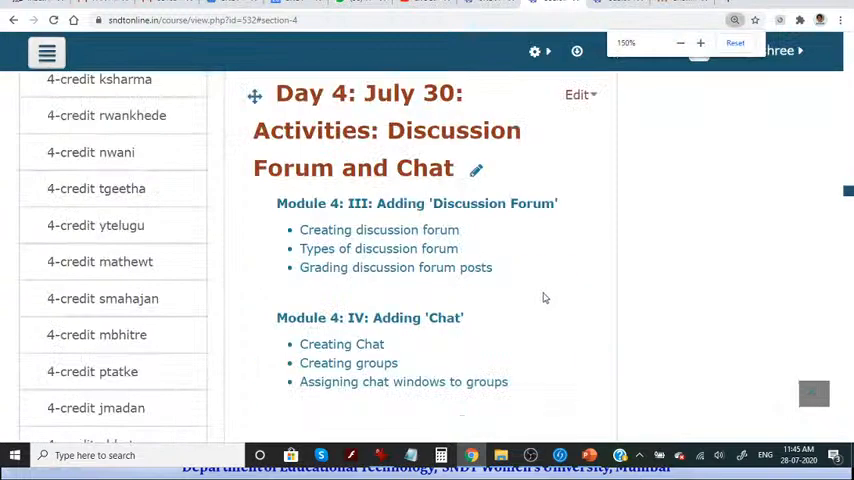
pyautogui.scroll(-3, 545, 298)
pyautogui.scroll(-1, 545, 298)
pyautogui.scroll(-2, 545, 298)
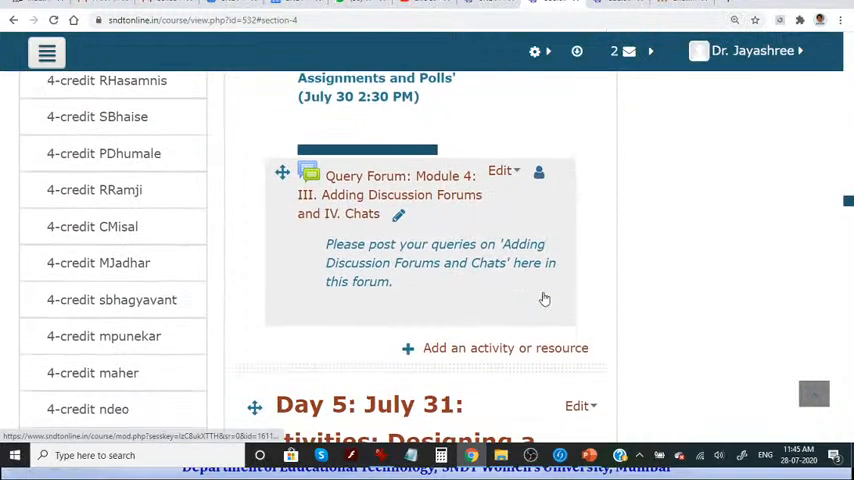
pyautogui.scroll(-1, 448, 223)
pyautogui.scroll(-2, 448, 223)
pyautogui.scroll(-3, 448, 223)
pyautogui.scroll(-3, 448, 223)
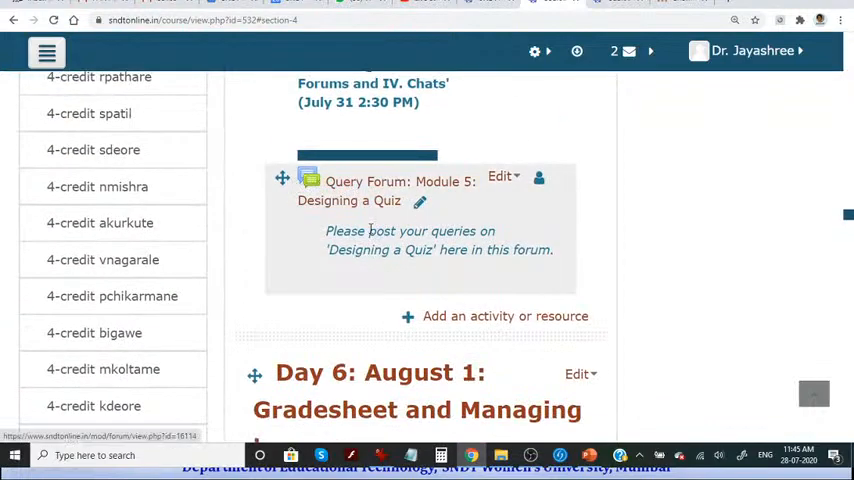
pyautogui.scroll(-1, 374, 229)
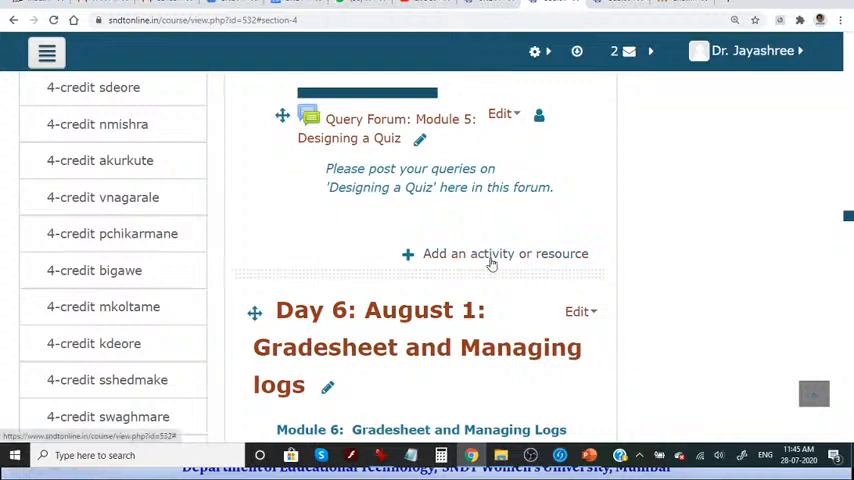
pyautogui.click(491, 262)
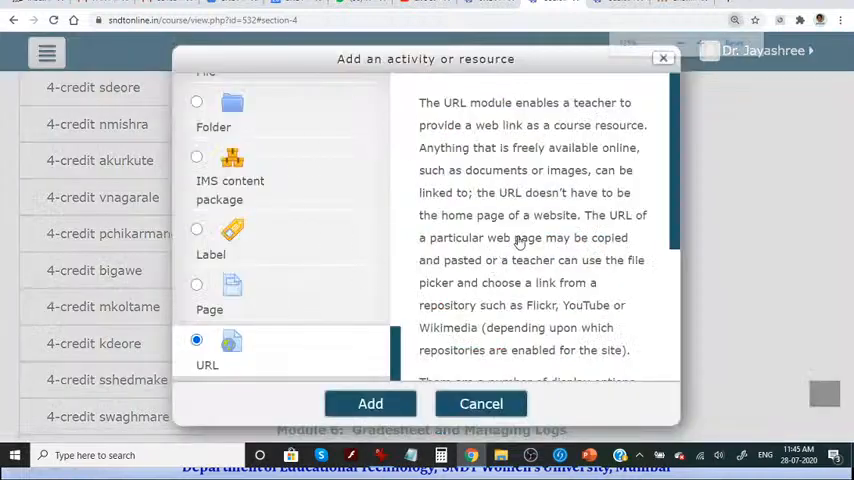
pyautogui.hotkey('ctrl', '-')
pyautogui.scroll(3, 392, 192)
pyautogui.scroll(-3, 392, 192)
pyautogui.scroll(-1, 435, 177)
pyautogui.scroll(-1, 435, 177)
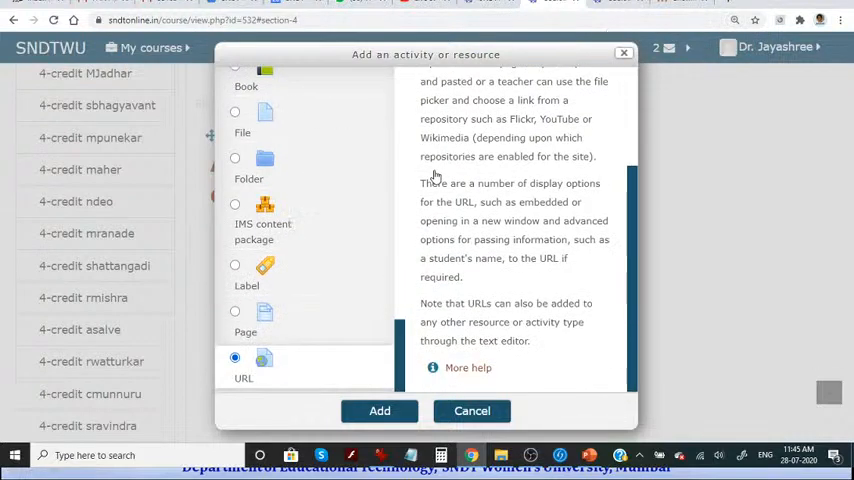
pyautogui.scroll(3, 267, 176)
pyautogui.scroll(3, 267, 176)
pyautogui.scroll(3, 265, 170)
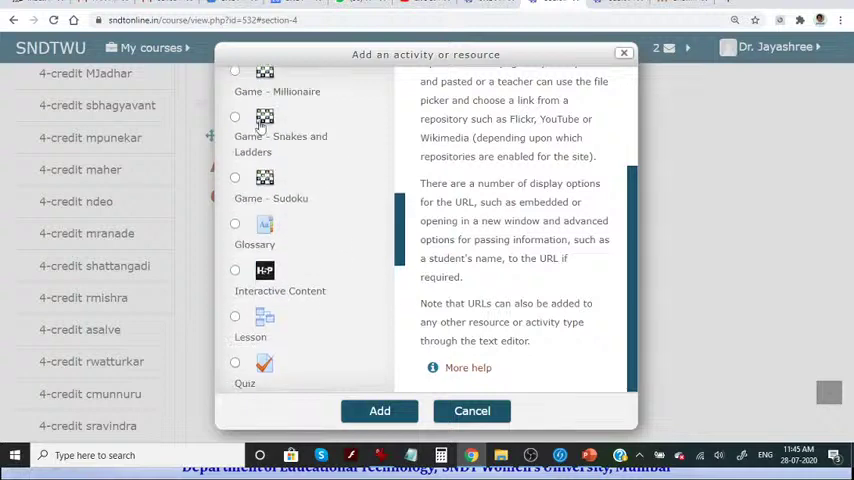
pyautogui.click(476, 411)
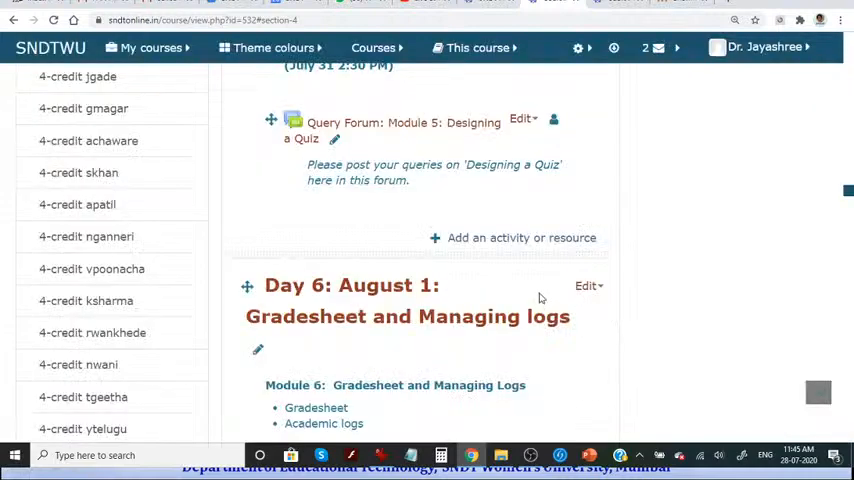
pyautogui.scroll(-2, 540, 298)
pyautogui.scroll(-1, 532, 307)
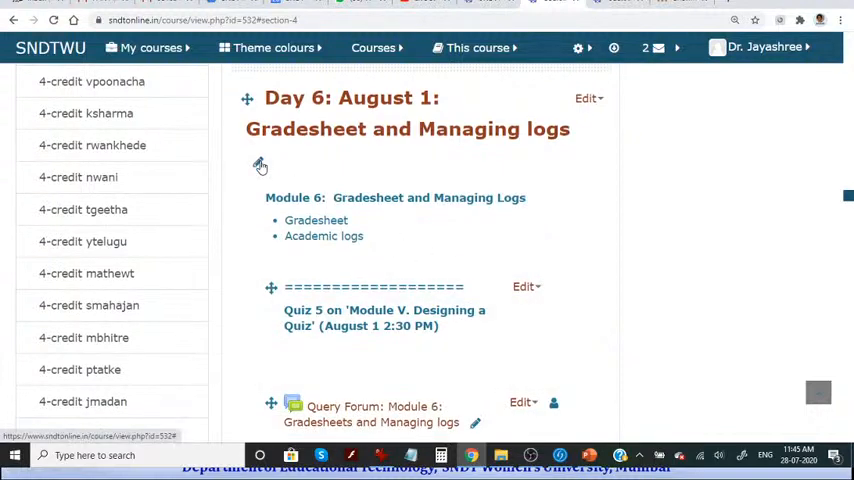
pyautogui.click(588, 100)
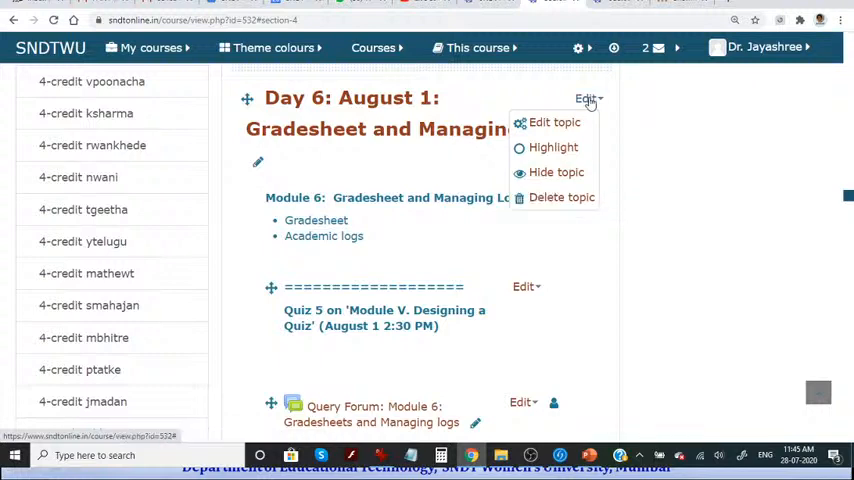
pyautogui.click(406, 95)
pyautogui.scroll(-1, 406, 95)
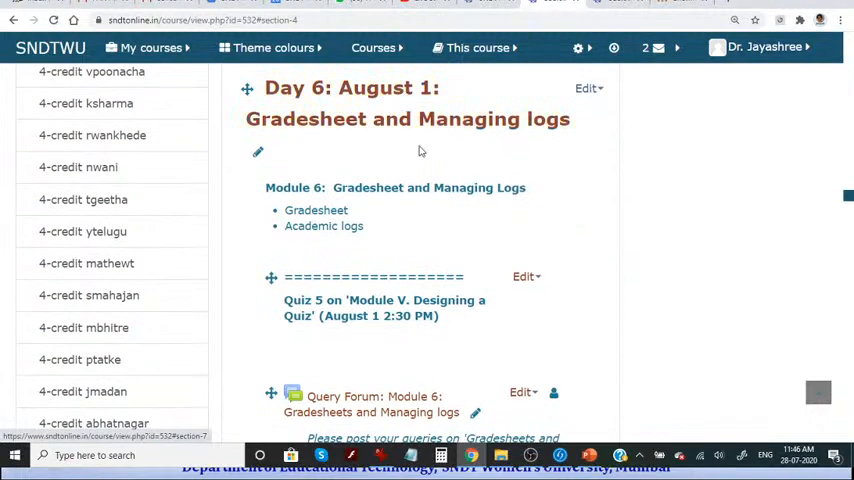
pyautogui.scroll(-4, 419, 150)
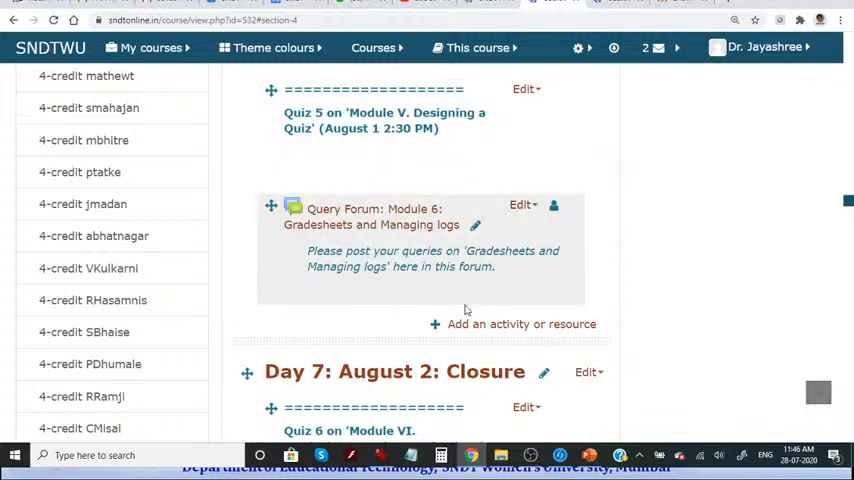
pyautogui.scroll(-1, 459, 307)
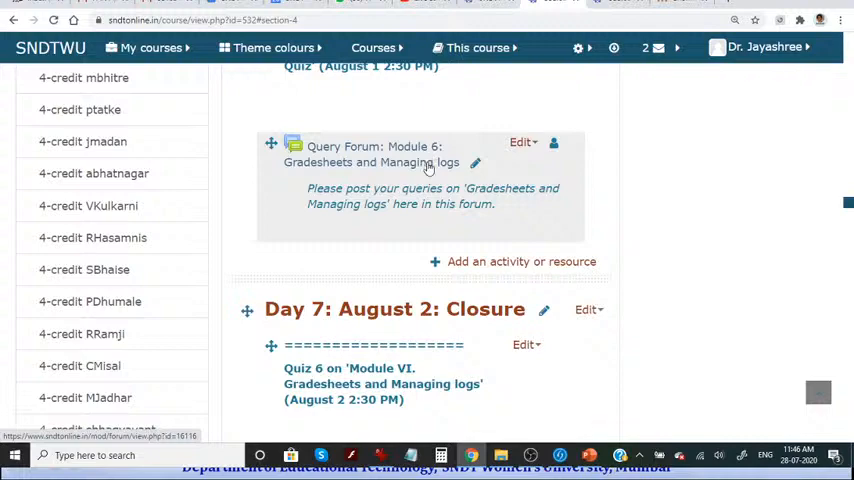
pyautogui.scroll(3, 452, 177)
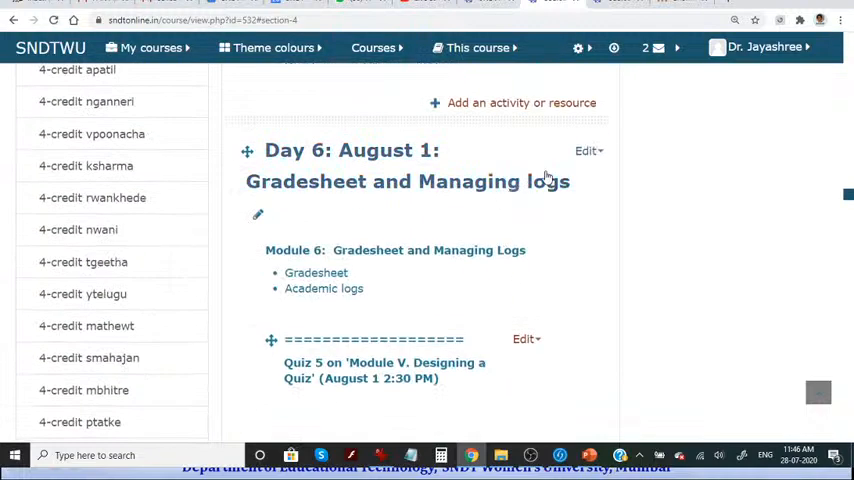
pyautogui.click(602, 152)
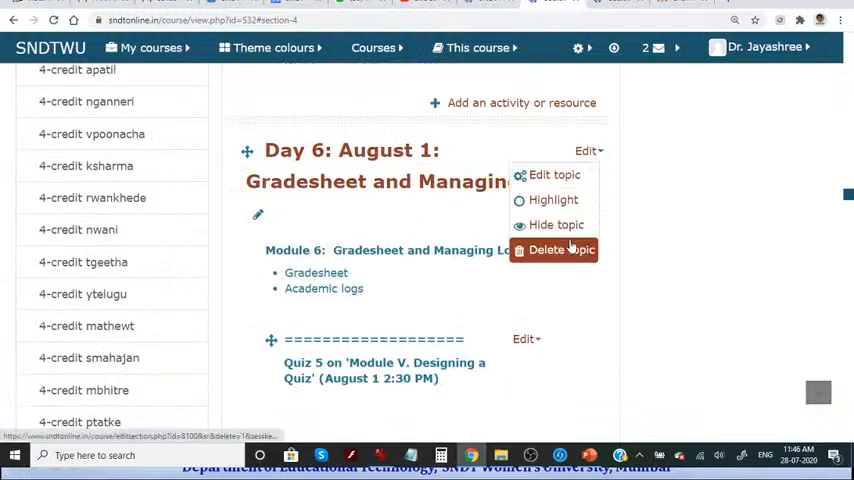
pyautogui.click(261, 133)
pyautogui.scroll(-2, 488, 247)
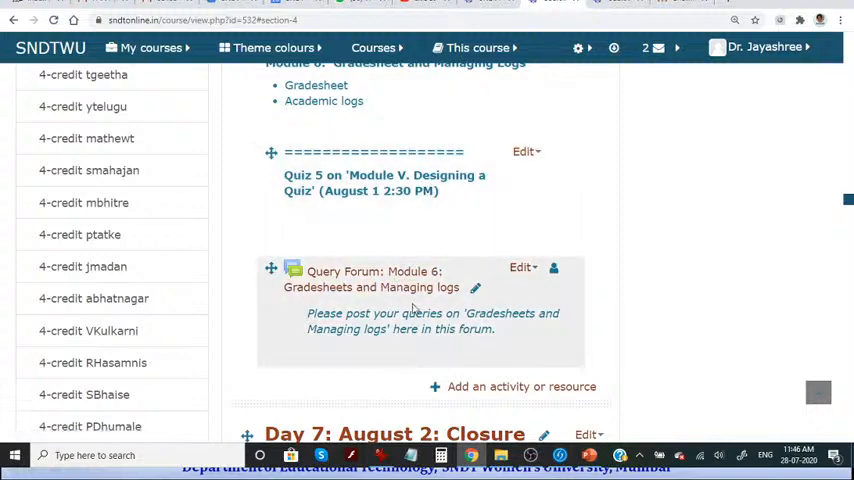
pyautogui.scroll(-1, 430, 244)
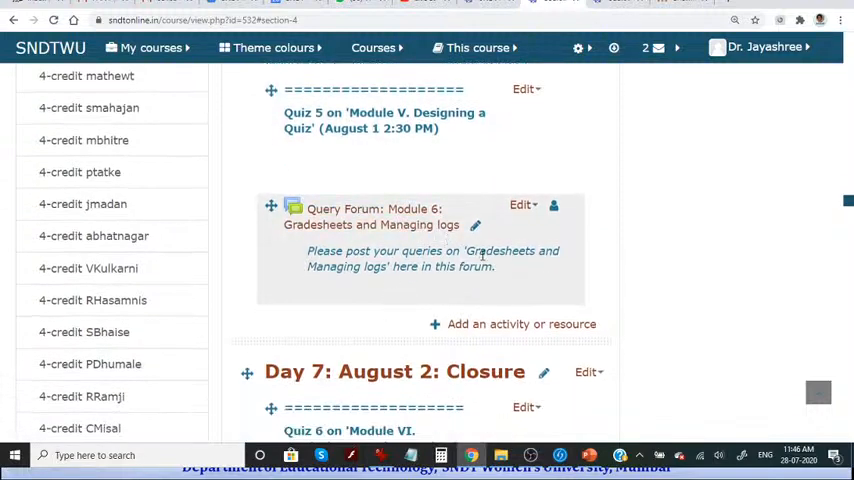
pyautogui.scroll(4, 483, 256)
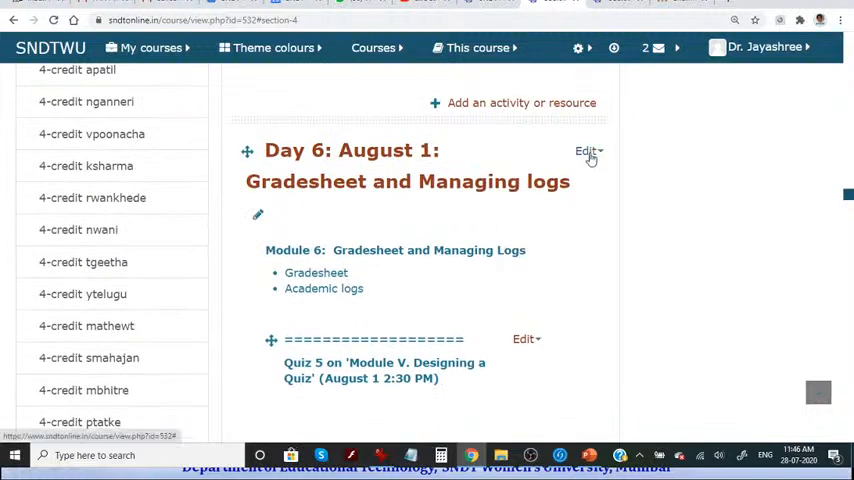
pyautogui.click(589, 152)
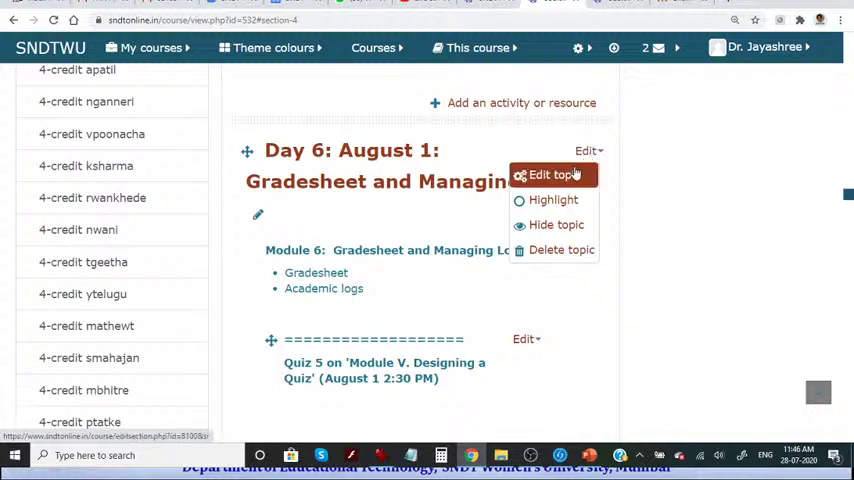
pyautogui.click(569, 234)
pyautogui.scroll(-1, 496, 253)
pyautogui.scroll(-1, 496, 253)
pyautogui.scroll(-1, 496, 253)
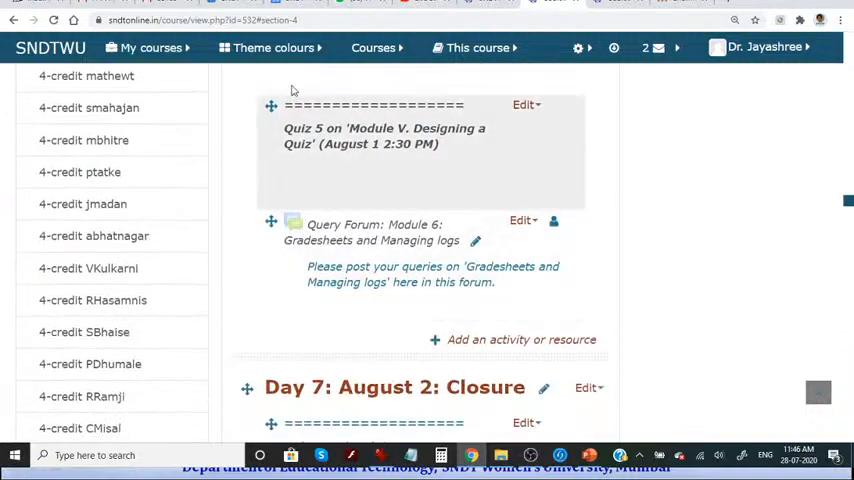
pyautogui.scroll(2, 545, 244)
pyautogui.scroll(1, 553, 227)
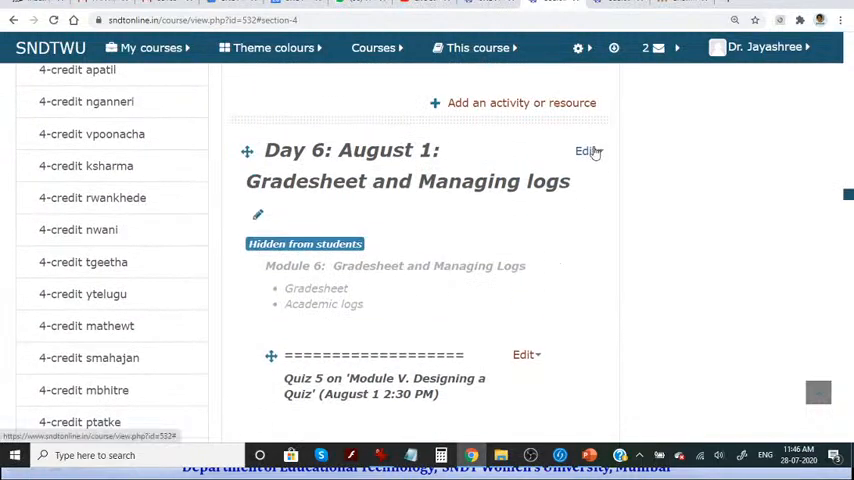
pyautogui.click(588, 153)
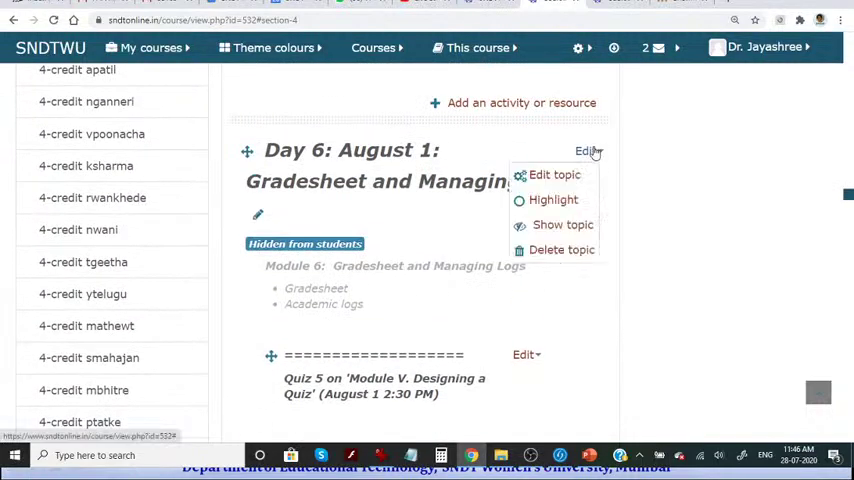
pyautogui.click(631, 198)
pyautogui.scroll(-1, 580, 270)
pyautogui.click(522, 292)
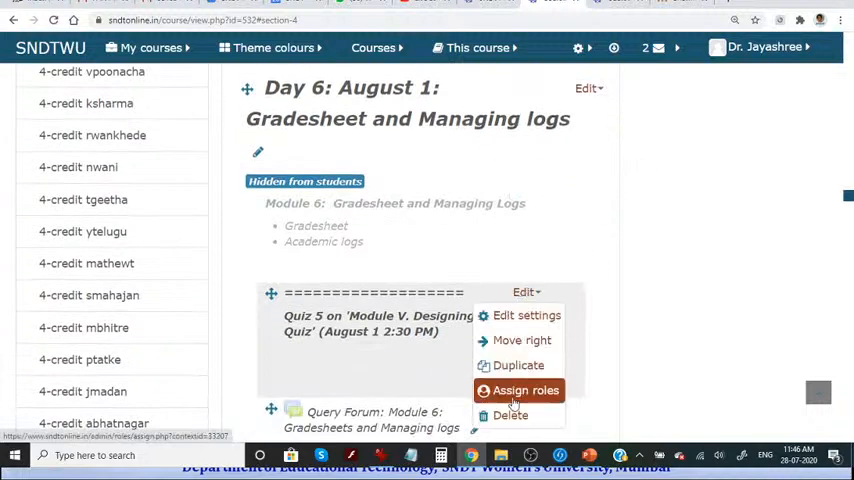
pyautogui.scroll(-2, 600, 320)
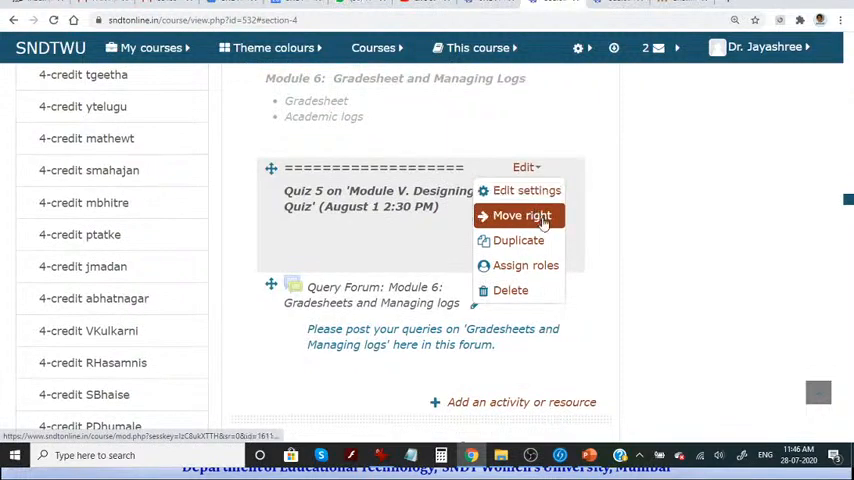
pyautogui.click(668, 230)
pyautogui.scroll(2, 665, 234)
pyautogui.scroll(1, 607, 178)
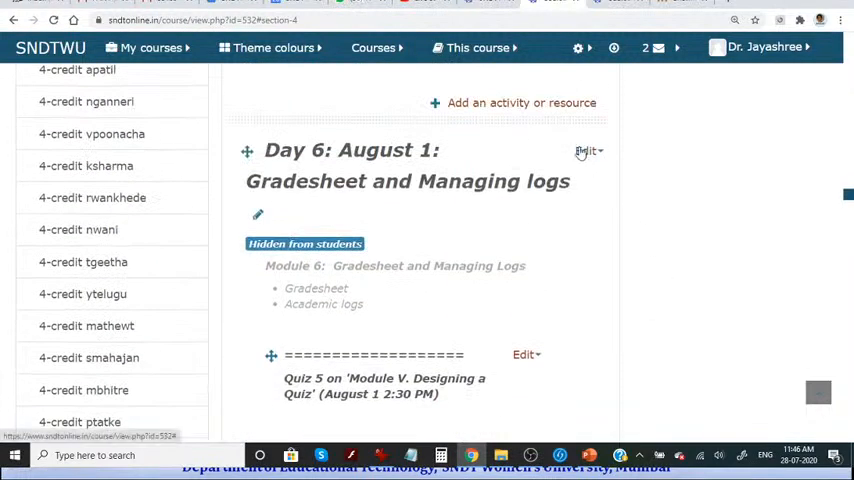
pyautogui.click(588, 151)
pyautogui.click(578, 226)
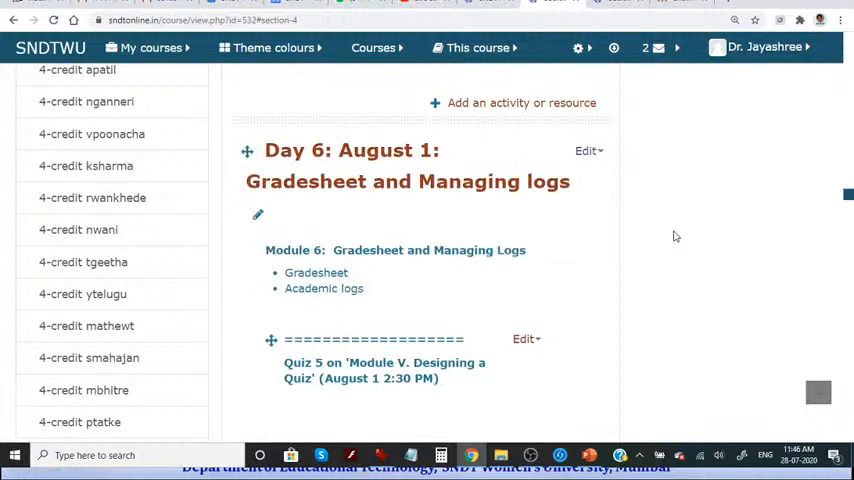
pyautogui.scroll(-2, 469, 215)
pyautogui.scroll(-1, 469, 215)
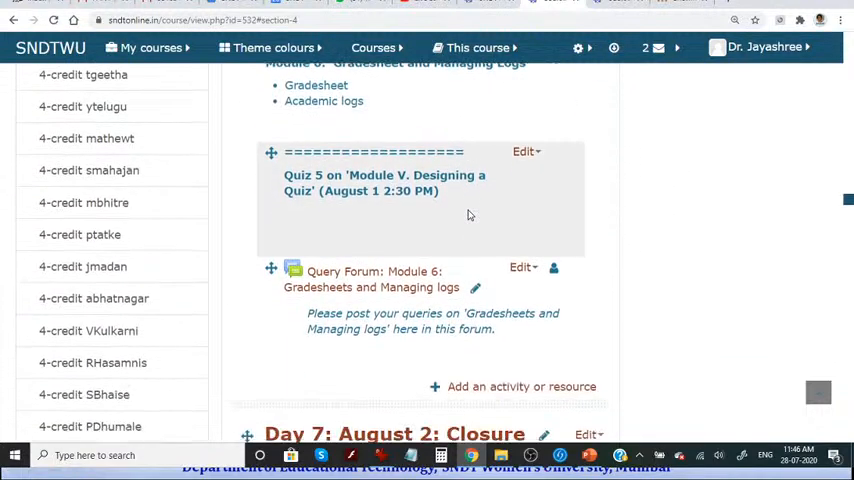
# Hide Quiz 5 and the Module 6 query forum from students
pyautogui.click(525, 153)
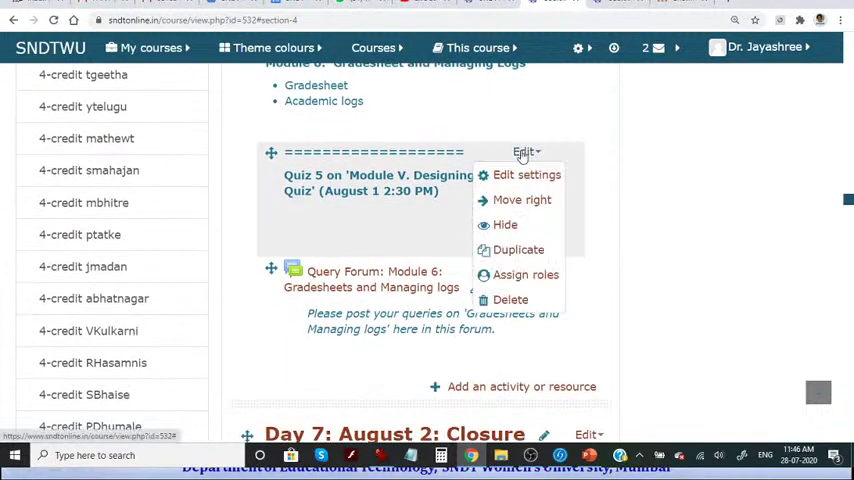
pyautogui.click(514, 227)
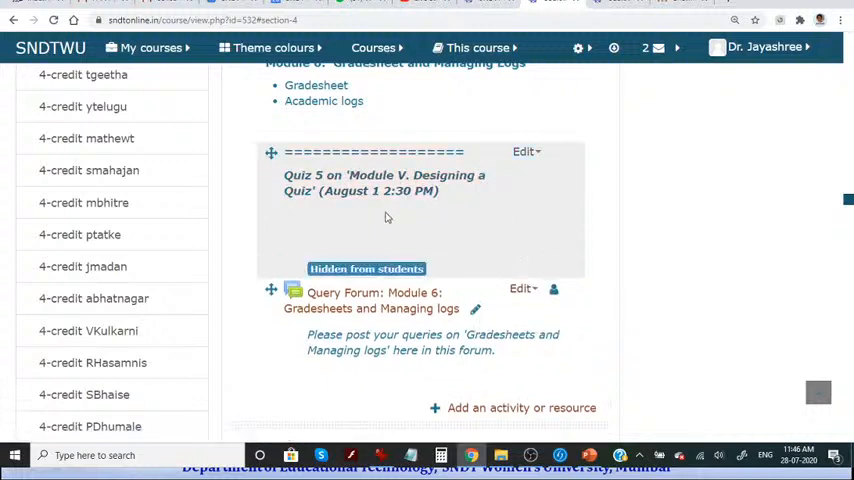
pyautogui.scroll(-1, 388, 238)
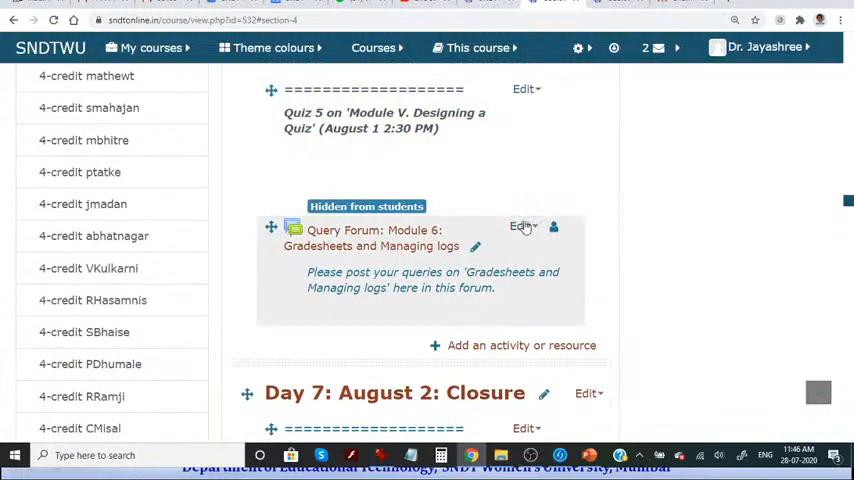
pyautogui.click(523, 226)
pyautogui.click(508, 298)
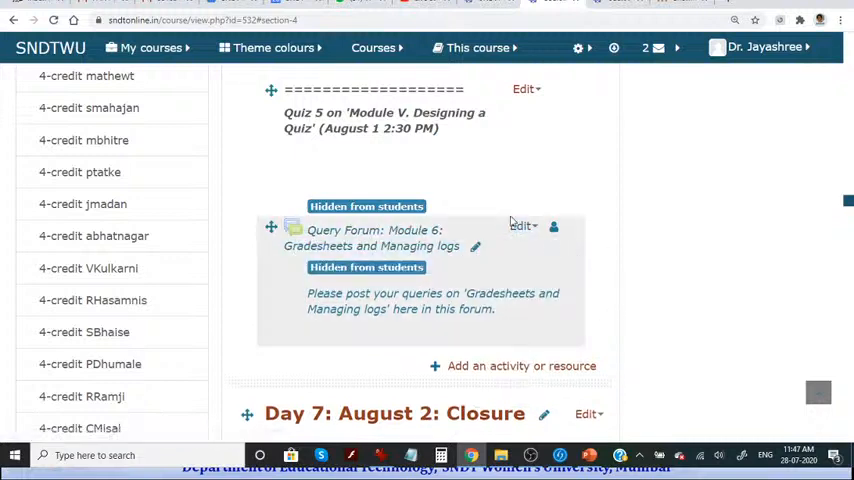
pyautogui.scroll(2, 568, 234)
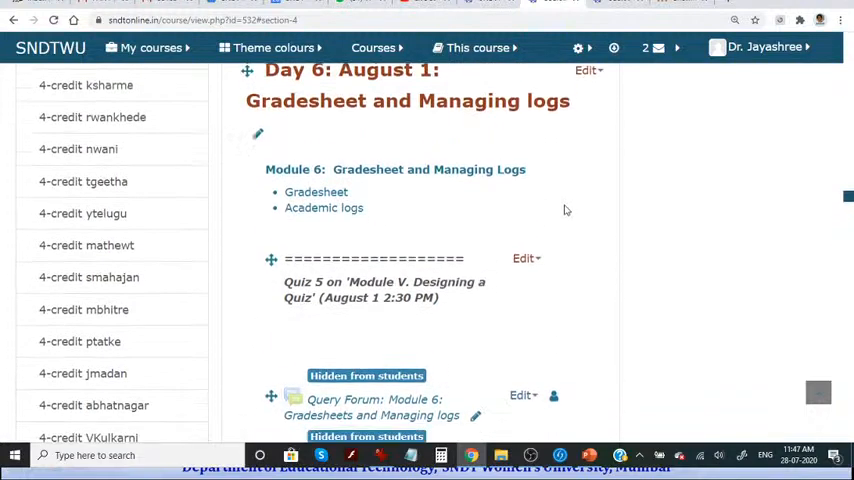
pyautogui.scroll(-3, 564, 210)
# Make the Module 6 query forum and Quiz 5 visible to students again
pyautogui.click(522, 226)
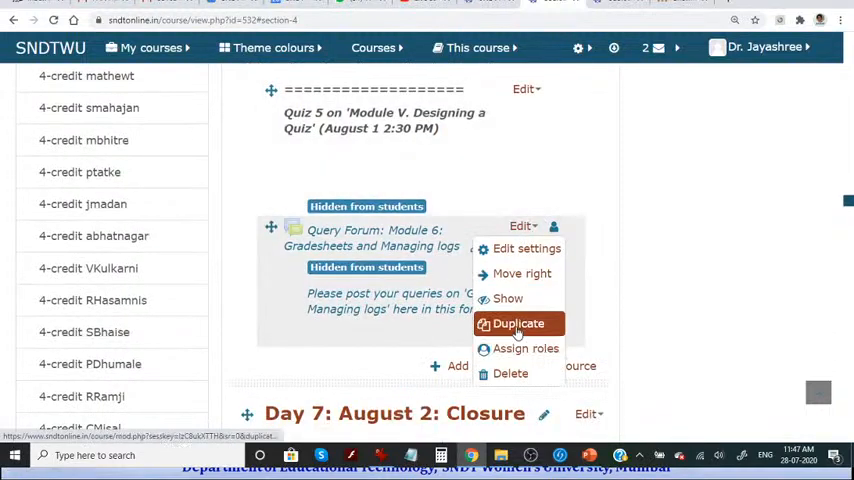
pyautogui.click(492, 299)
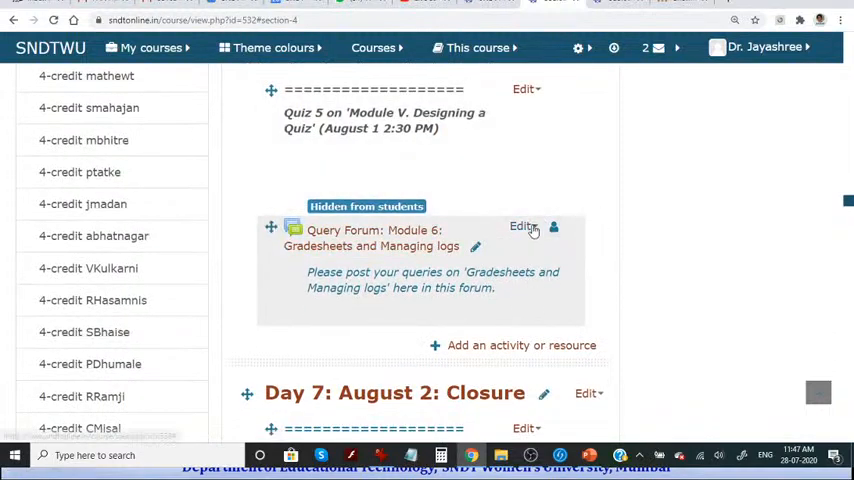
pyautogui.click(522, 226)
pyautogui.scroll(1, 560, 208)
pyautogui.click(532, 152)
pyautogui.click(507, 223)
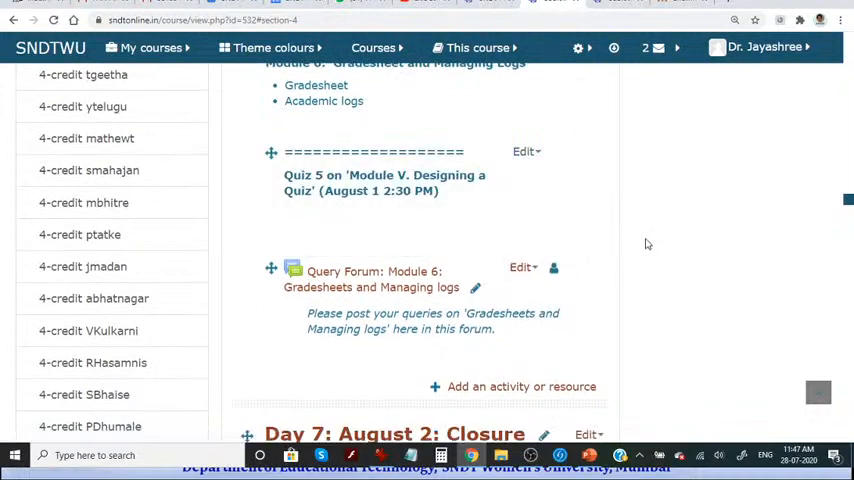
pyautogui.scroll(3, 640, 243)
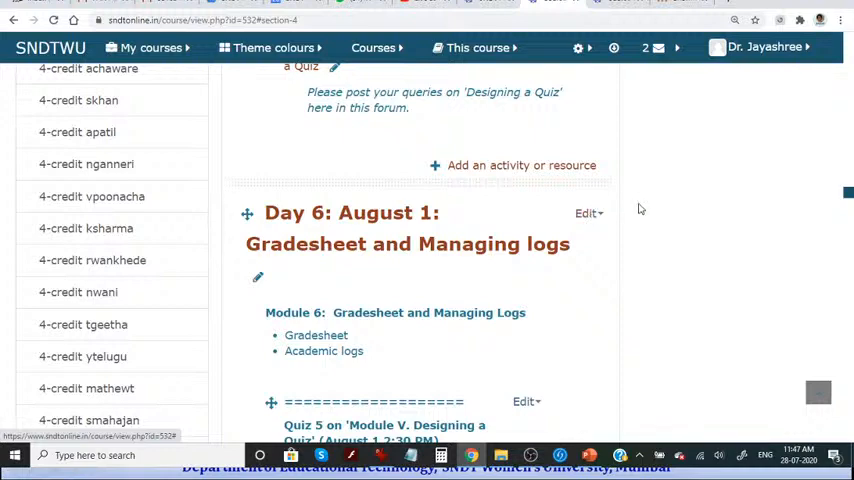
pyautogui.hotkey('ctrl', '-')
pyautogui.scroll(-5, 640, 208)
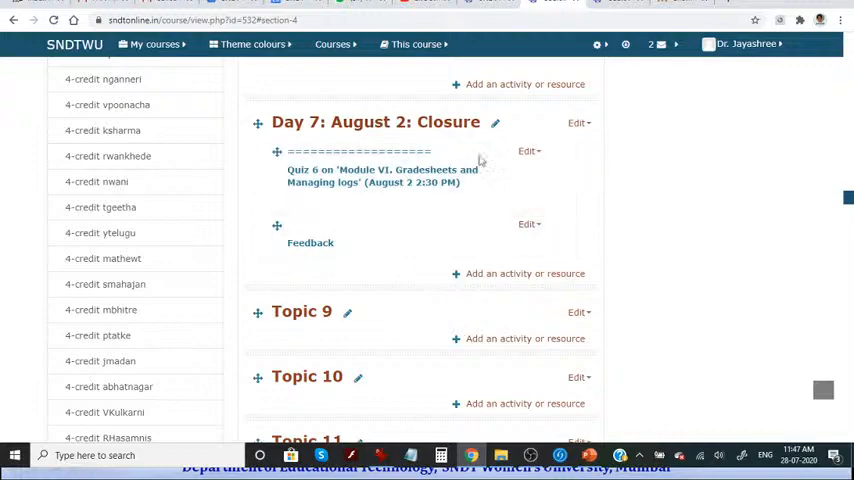
pyautogui.scroll(1, 520, 169)
pyautogui.scroll(2, 515, 187)
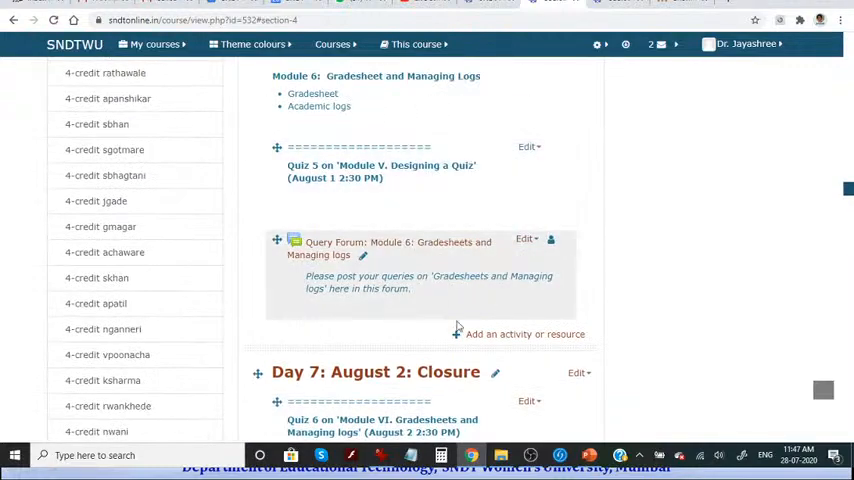
pyautogui.scroll(1, 446, 177)
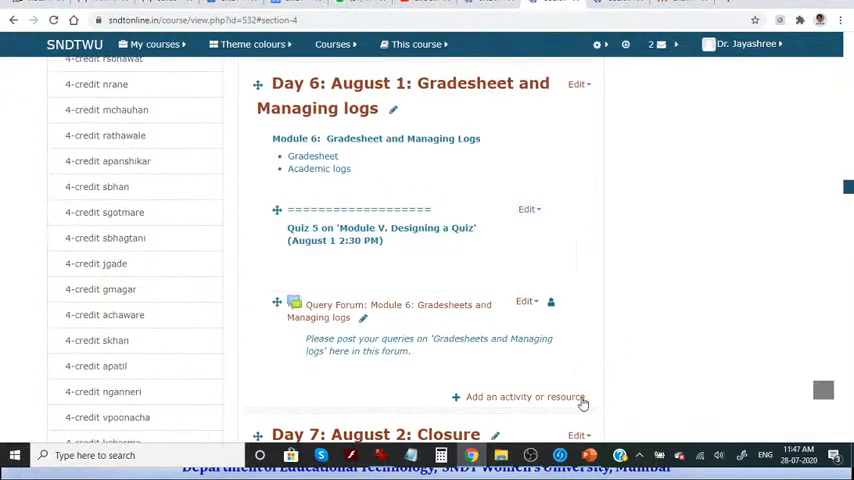
pyautogui.click(577, 85)
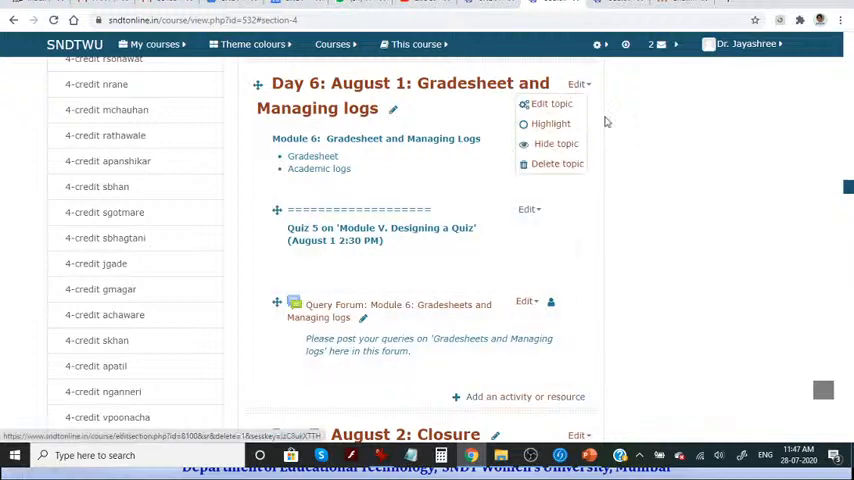
pyautogui.click(546, 125)
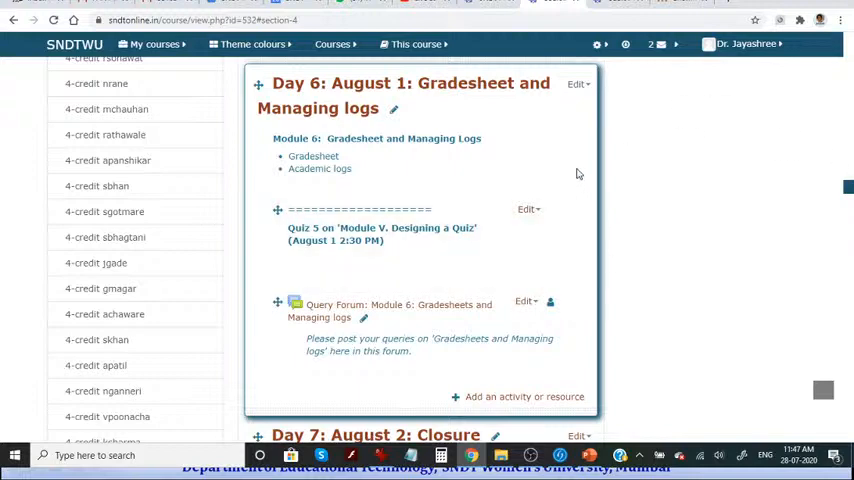
pyautogui.click(568, 84)
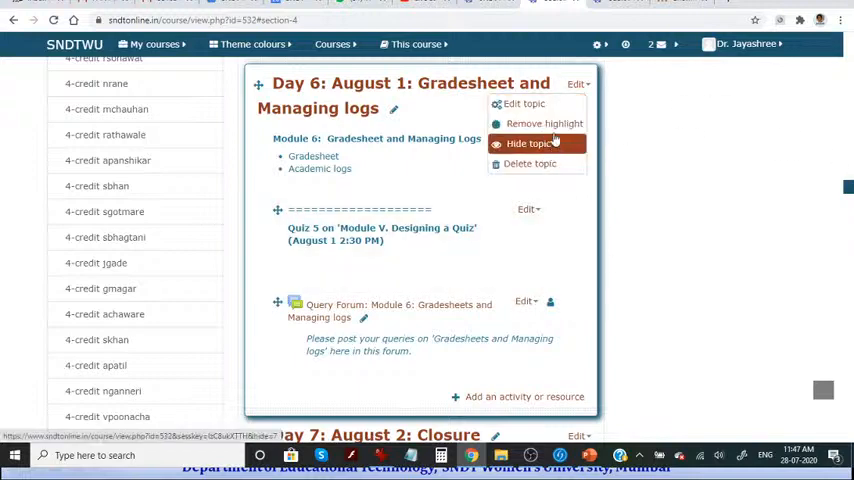
pyautogui.click(545, 124)
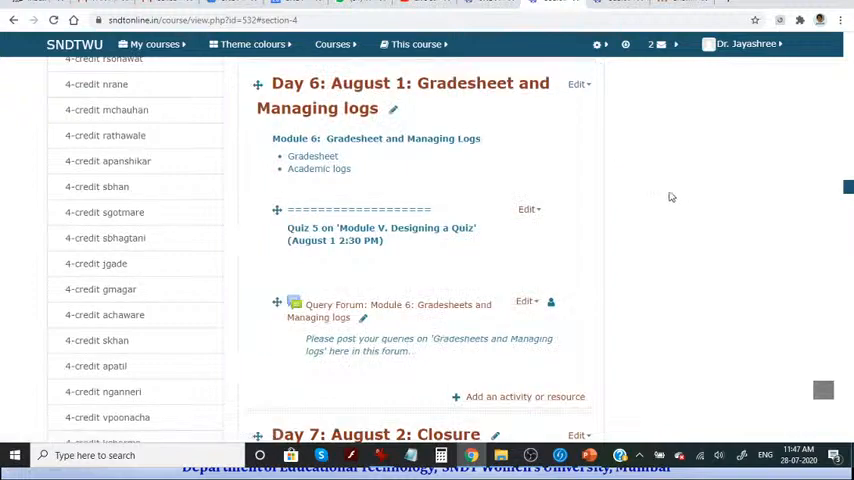
pyautogui.scroll(4, 671, 197)
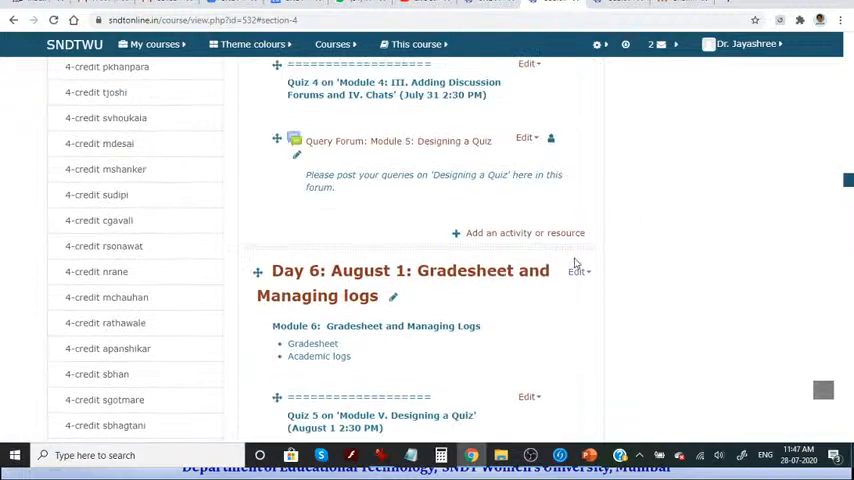
pyautogui.scroll(-1, 576, 271)
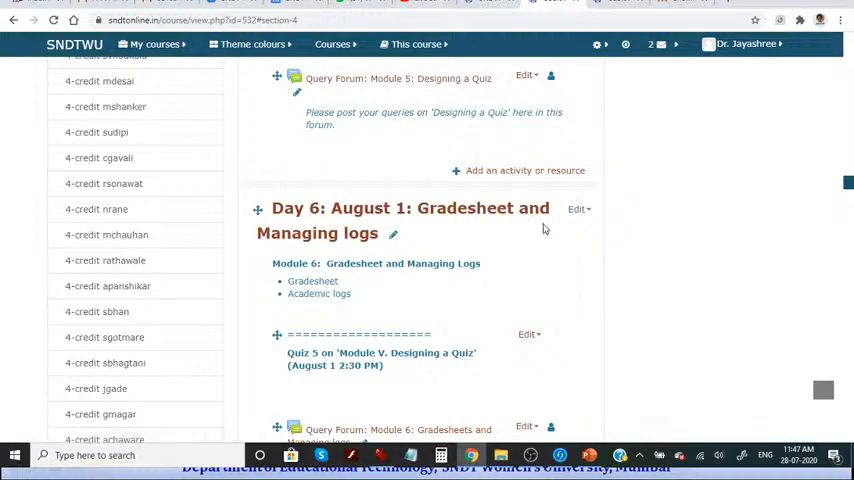
pyautogui.click(393, 234)
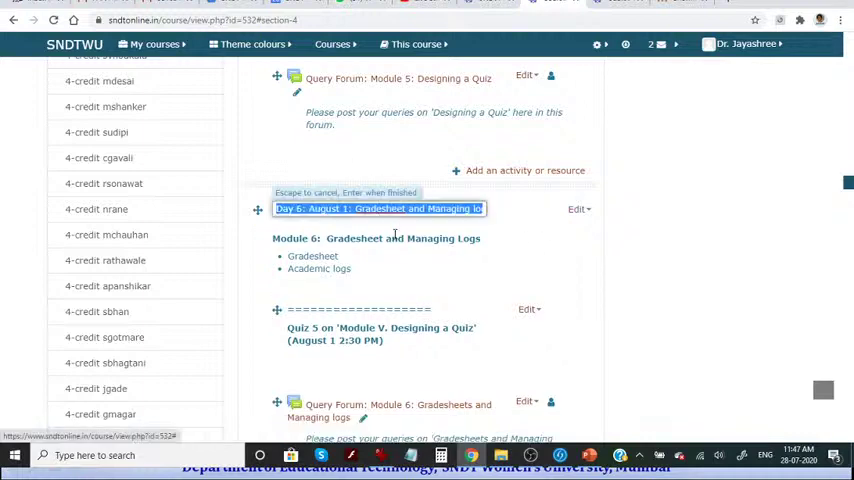
pyautogui.click(324, 208)
pyautogui.press('Return')
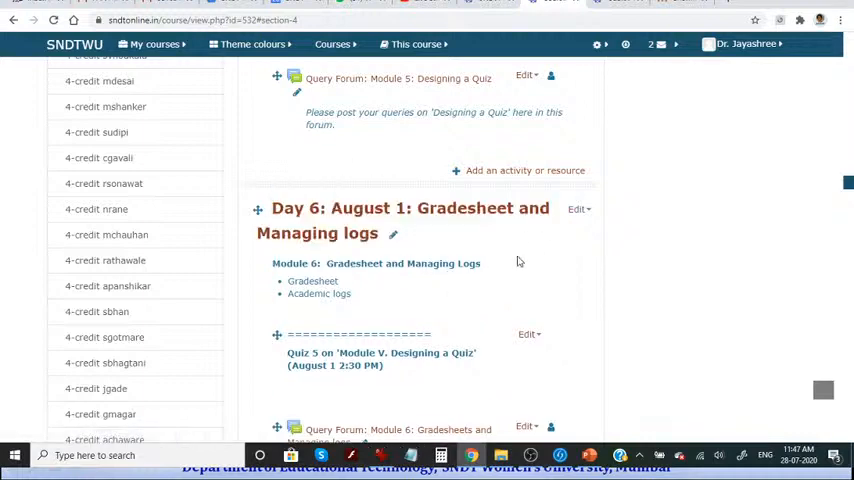
# Look at the Day 6 move options and the Quiz 5 label's actions without changing anything
pyautogui.click(258, 209)
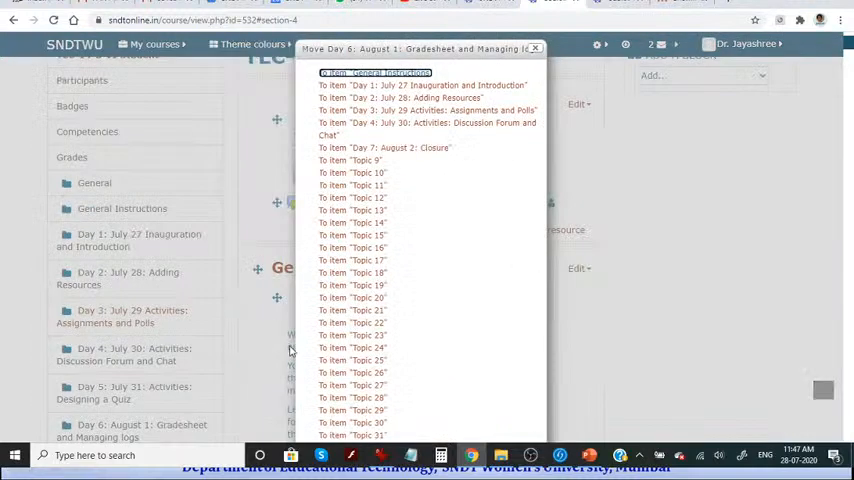
pyautogui.scroll(-1, 619, 269)
pyautogui.scroll(-2, 619, 269)
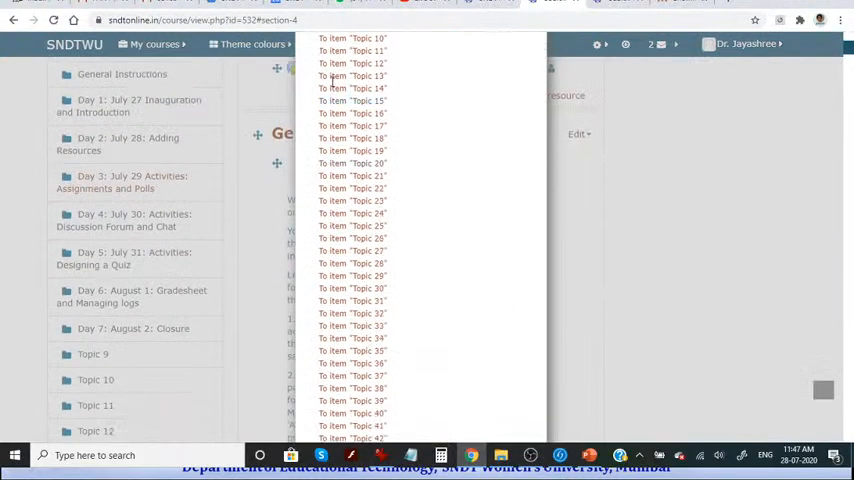
pyautogui.click(605, 273)
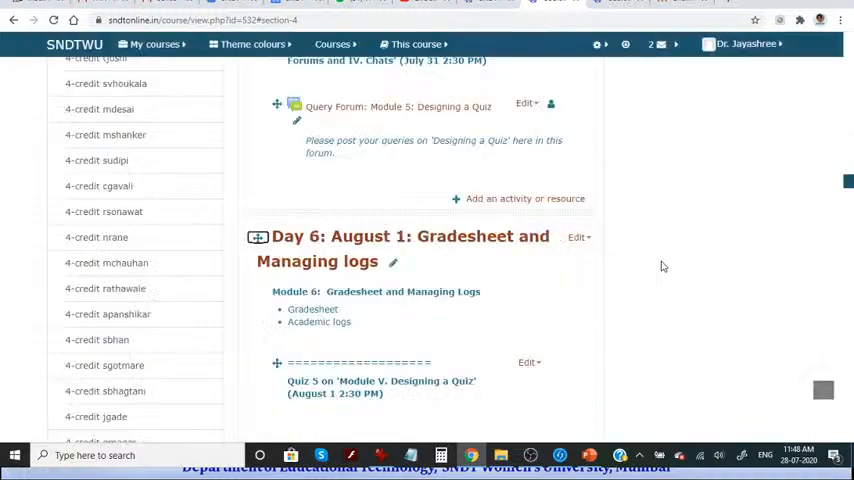
pyautogui.scroll(-3, 387, 219)
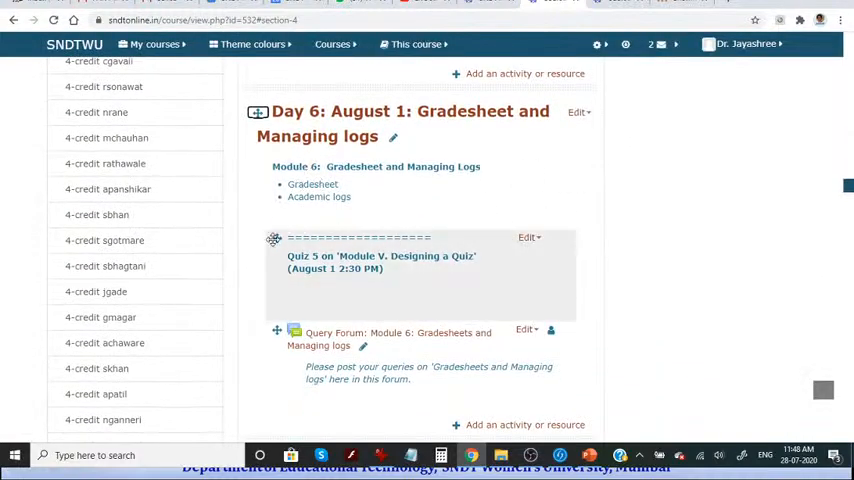
pyautogui.scroll(-1, 661, 293)
pyautogui.click(527, 175)
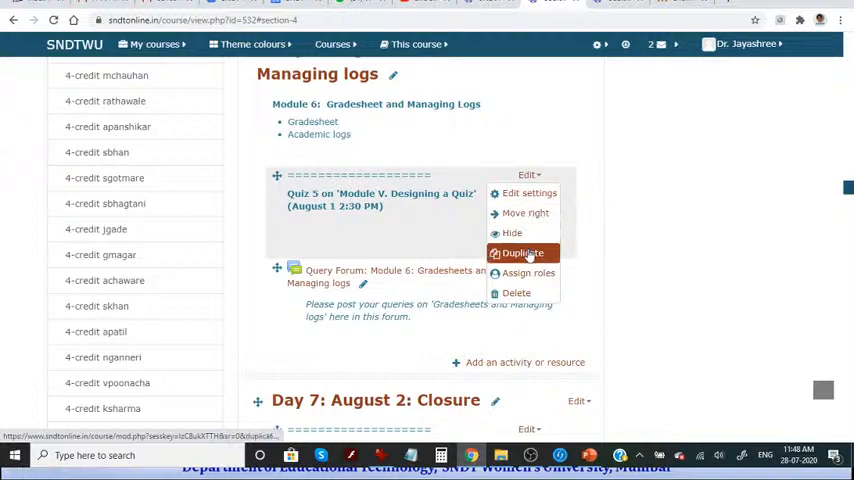
pyautogui.click(616, 301)
pyautogui.scroll(-3, 612, 298)
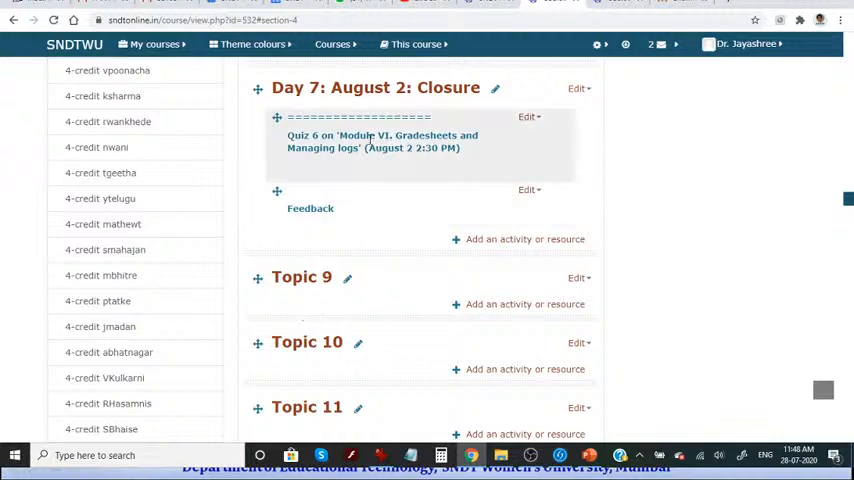
# Duplicate the Quiz 6 label and move the copy into Topic 9
pyautogui.click(528, 118)
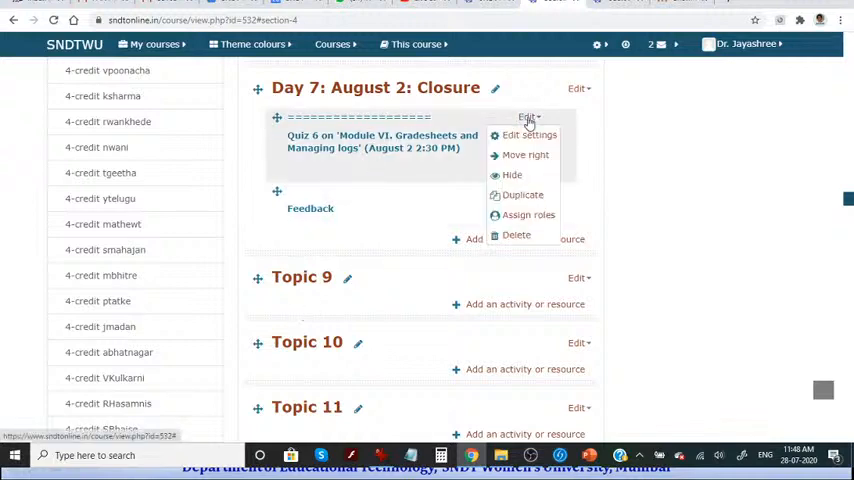
pyautogui.click(511, 196)
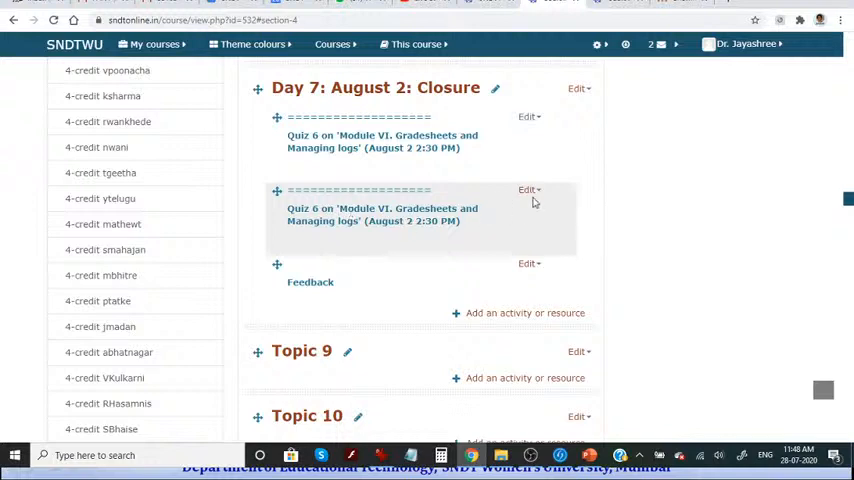
pyautogui.moveTo(277, 190); pyautogui.dragTo(275, 315)
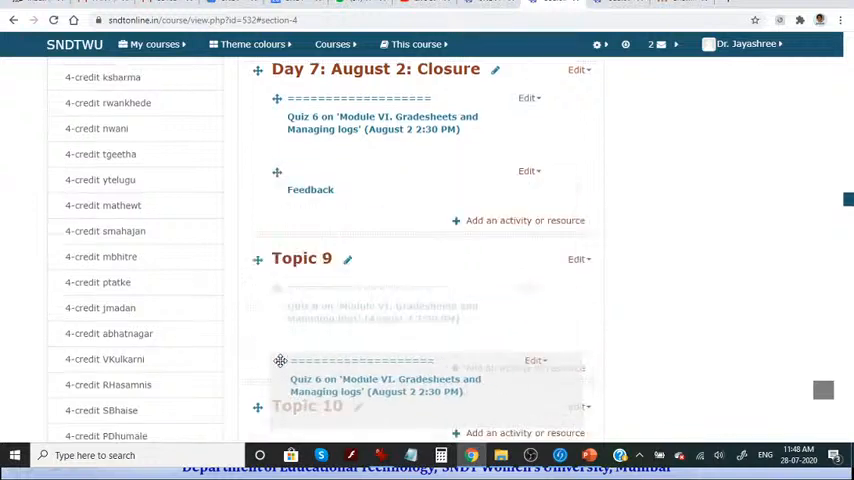
pyautogui.scroll(-2, 520, 300)
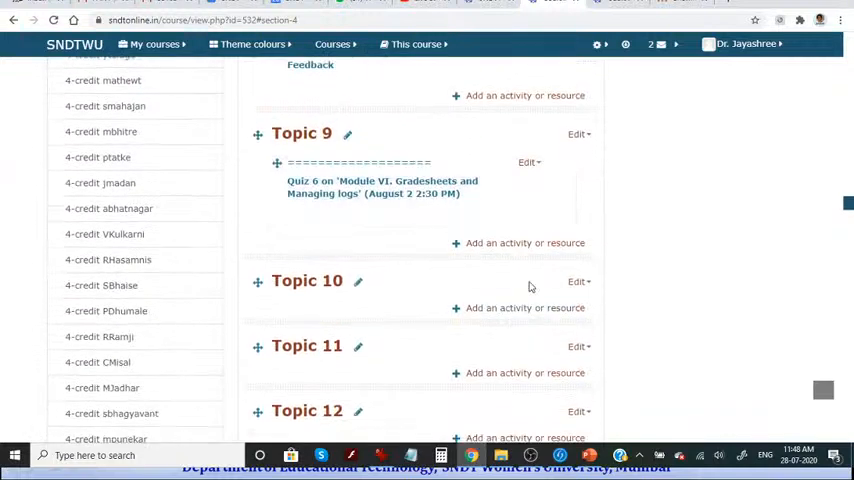
# Relabel the Topic 9 copy as Quiz 7 on 'Module All modules Summative Quiz' for August 3 and save
pyautogui.click(530, 163)
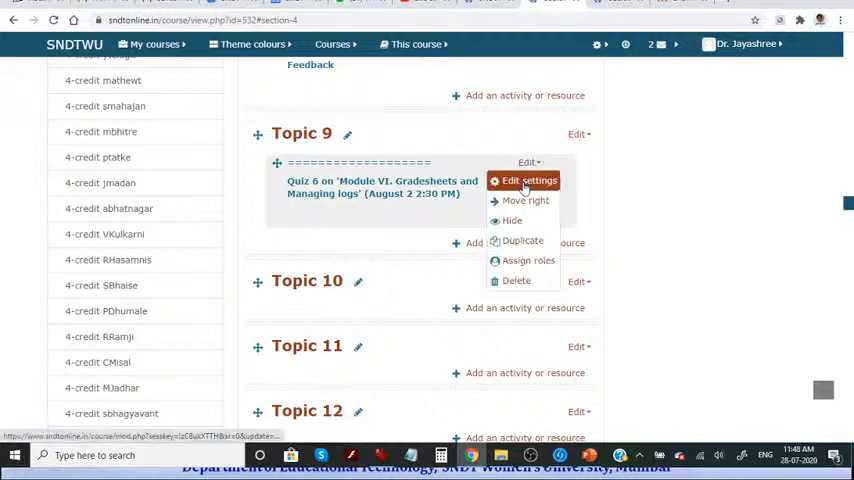
pyautogui.click(524, 188)
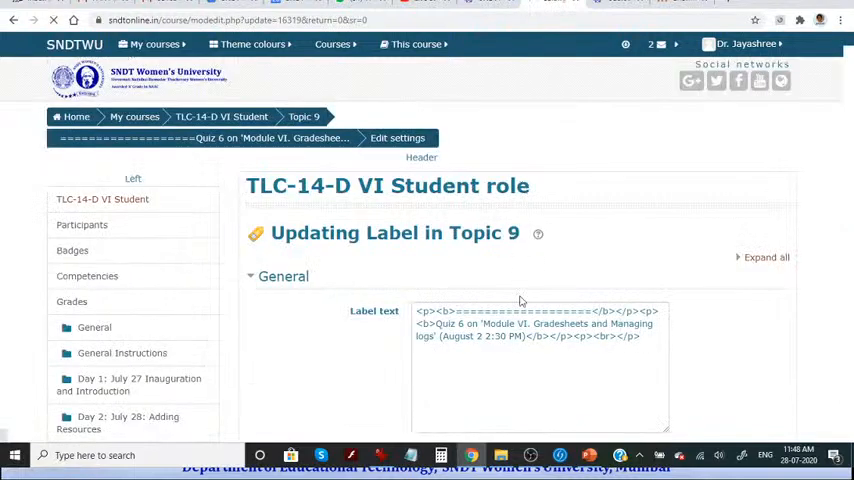
pyautogui.scroll(-3, 520, 302)
pyautogui.click(445, 177)
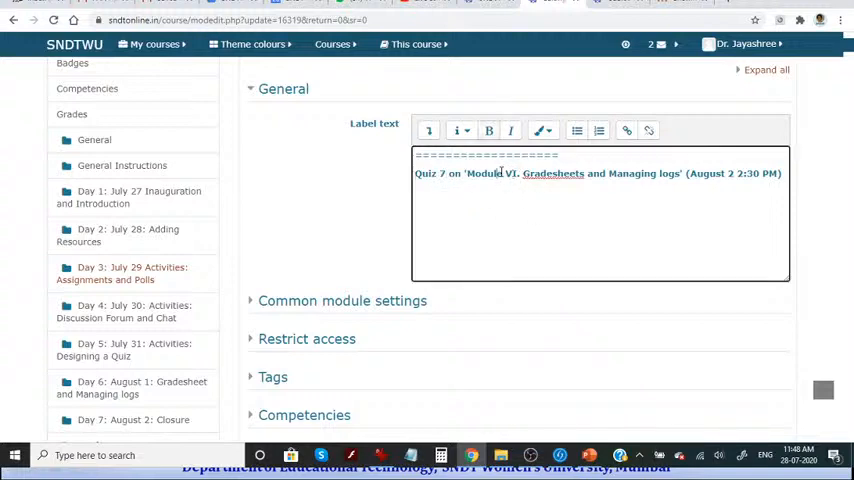
pyautogui.moveTo(503, 172); pyautogui.dragTo(683, 176)
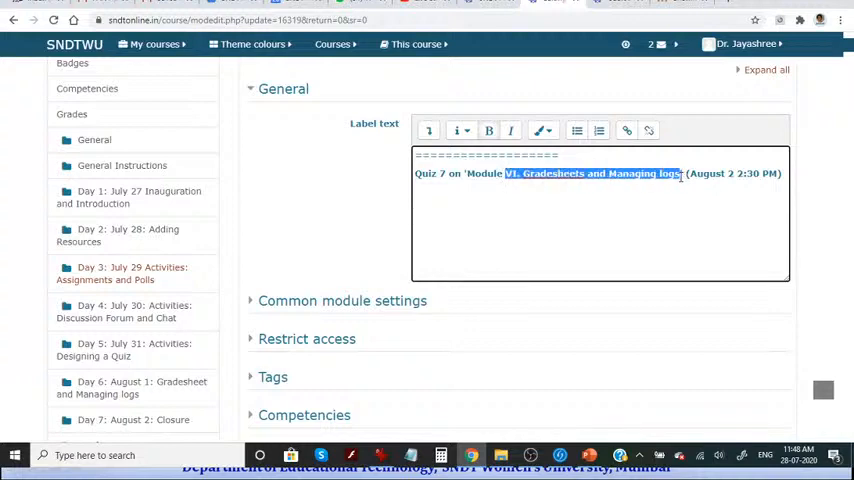
pyautogui.write('All modules Summative Quiz')
pyautogui.moveTo(695, 173); pyautogui.dragTo(703, 173)
pyautogui.write('3')
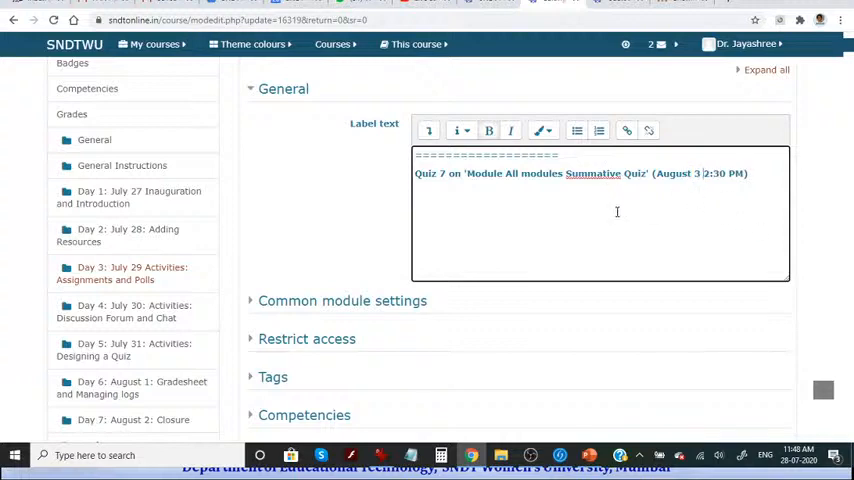
pyautogui.scroll(-1, 616, 215)
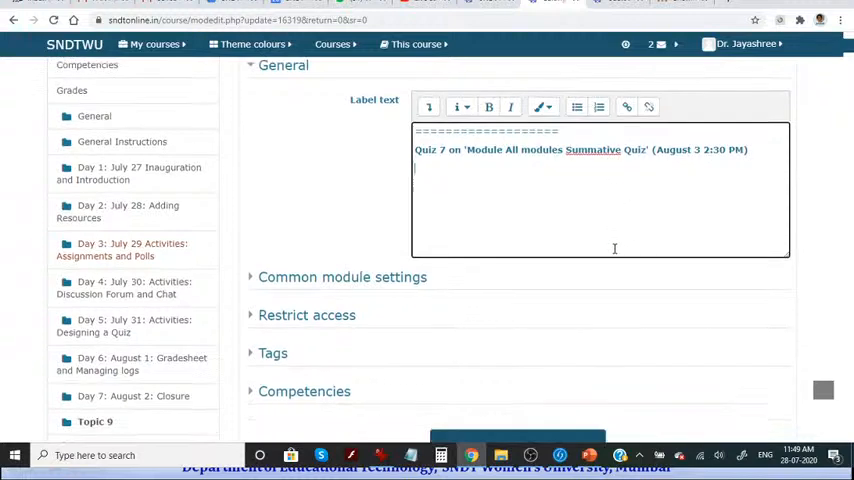
pyautogui.scroll(-3, 614, 248)
pyautogui.click(551, 298)
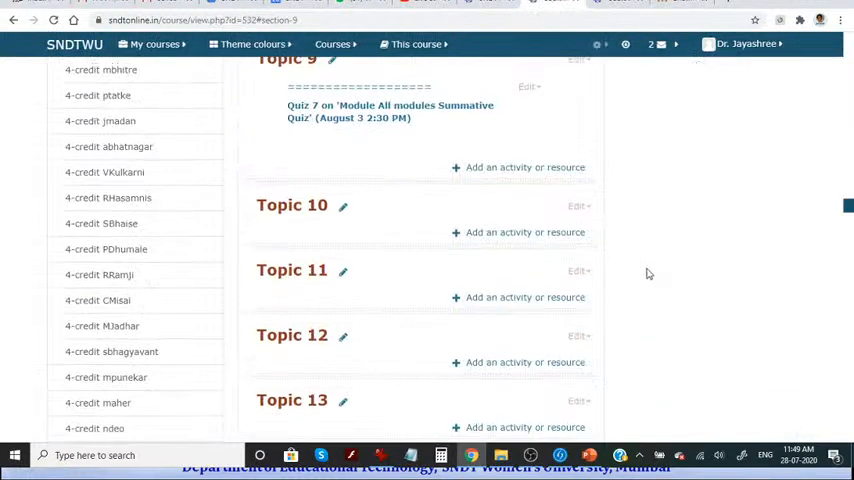
pyautogui.scroll(1, 423, 217)
pyautogui.scroll(1, 410, 204)
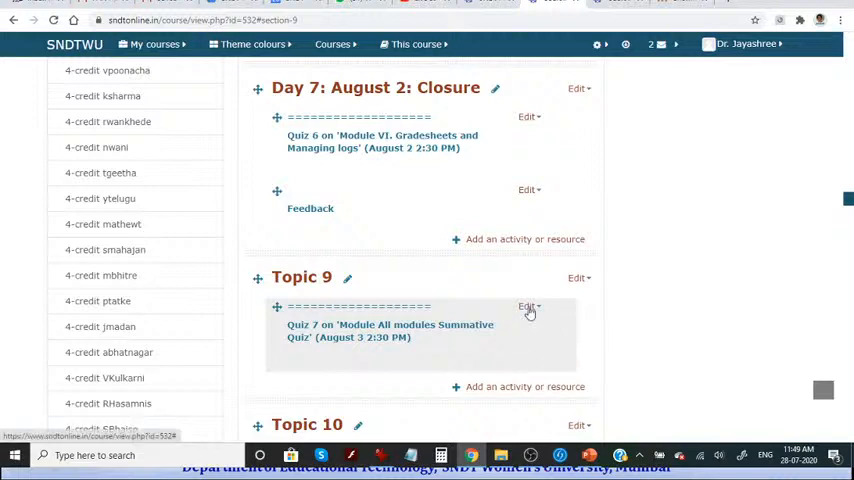
pyautogui.scroll(-1, 529, 312)
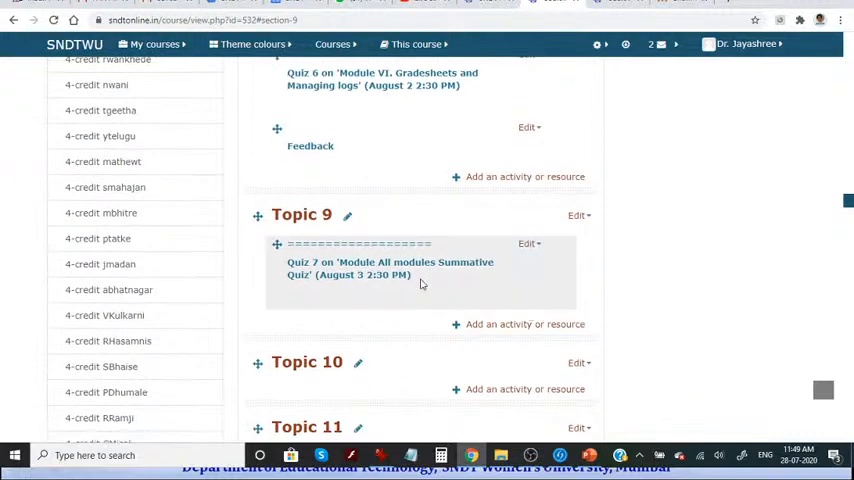
# Hide the Quiz 7 label from students and indent it one step right
pyautogui.click(526, 247)
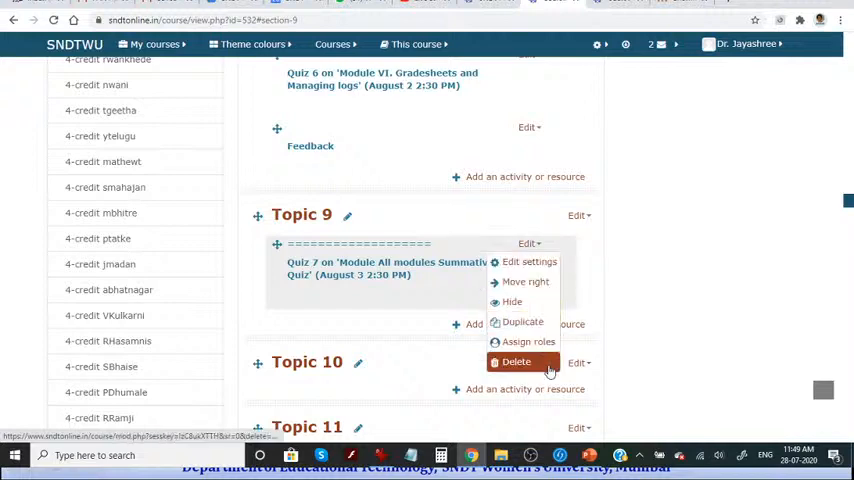
pyautogui.click(545, 302)
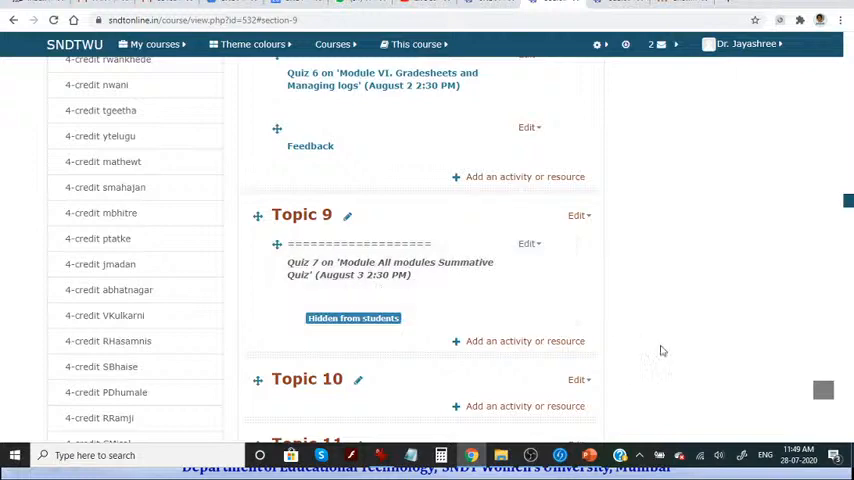
pyautogui.click(538, 244)
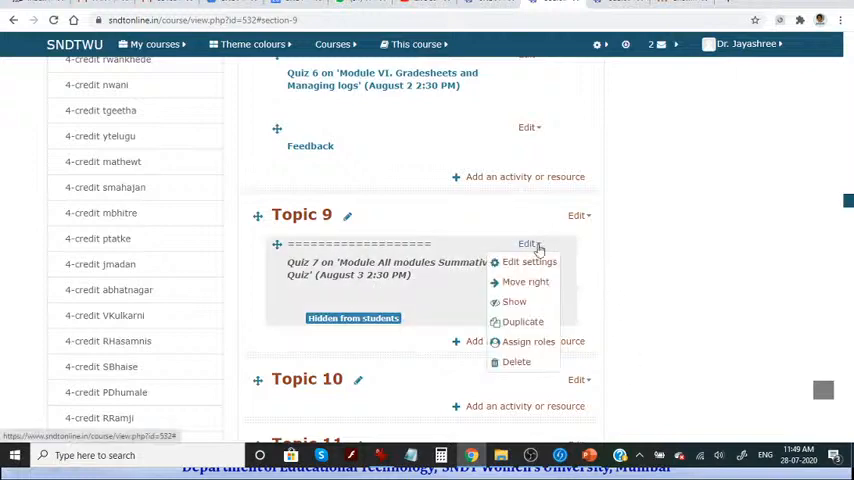
pyautogui.click(326, 272)
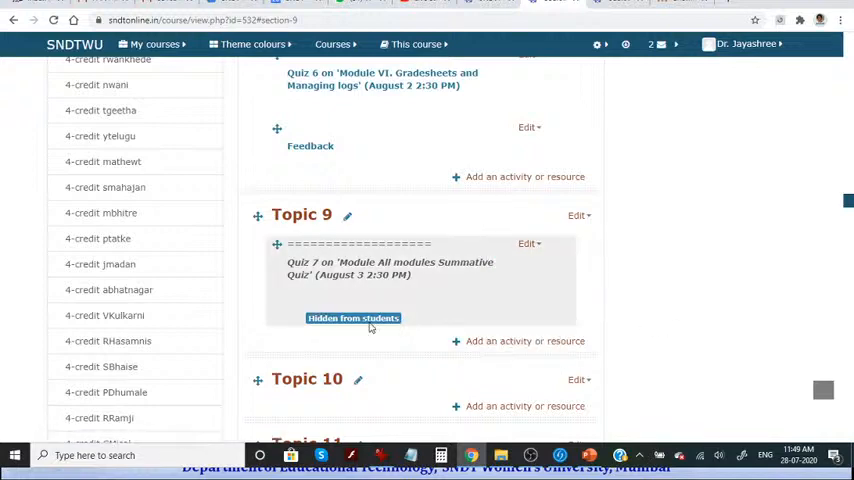
pyautogui.click(530, 244)
pyautogui.click(533, 281)
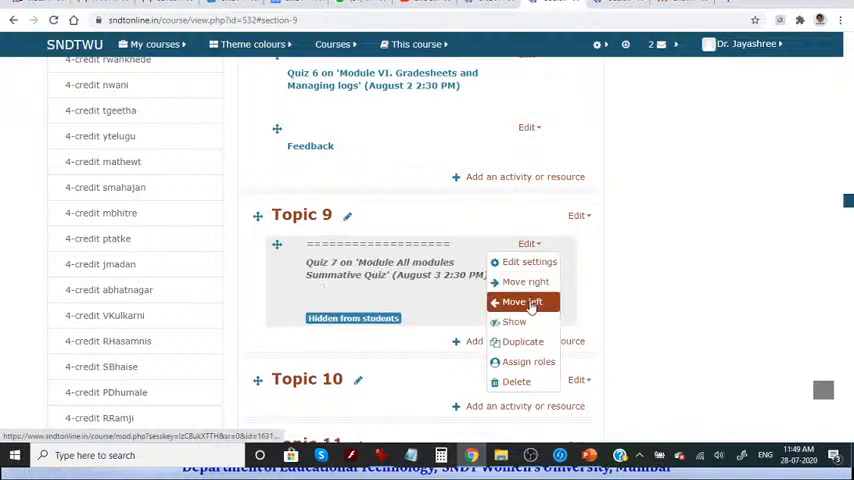
# Delete the Quiz 7 label from Topic 9, confirming the removal
pyautogui.click(528, 244)
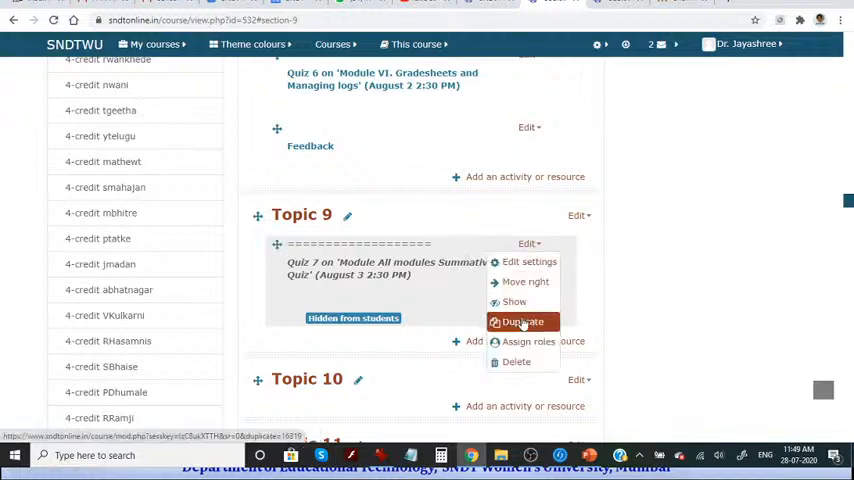
pyautogui.scroll(-1, 524, 315)
pyautogui.click(650, 285)
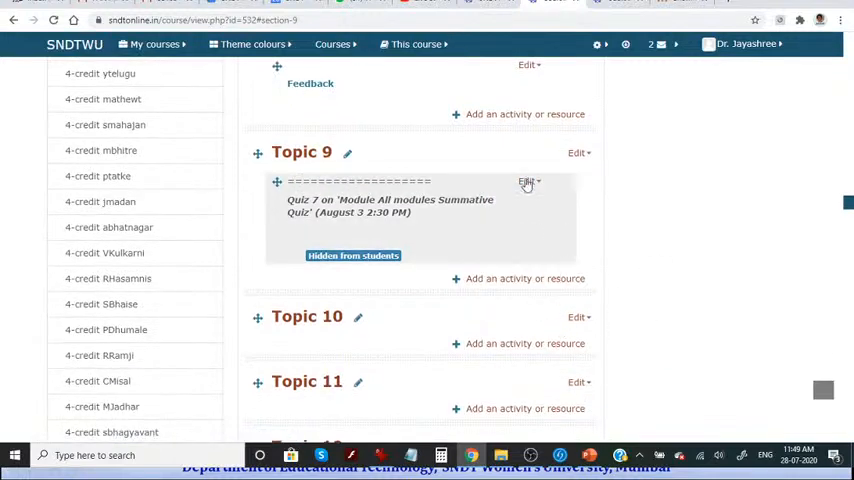
pyautogui.click(528, 181)
pyautogui.click(520, 300)
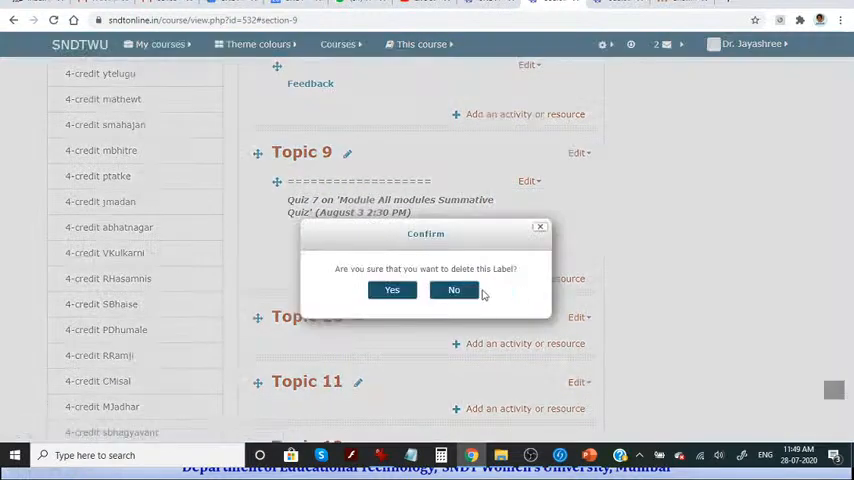
pyautogui.click(400, 290)
pyautogui.scroll(3, 720, 333)
pyautogui.scroll(2, 657, 366)
pyautogui.scroll(2, 660, 292)
pyautogui.scroll(3, 646, 290)
pyautogui.scroll(2, 646, 290)
pyautogui.scroll(2, 647, 291)
pyautogui.scroll(3, 647, 291)
pyautogui.scroll(3, 647, 291)
pyautogui.scroll(1, 647, 291)
pyautogui.scroll(3, 647, 291)
pyautogui.scroll(3, 647, 291)
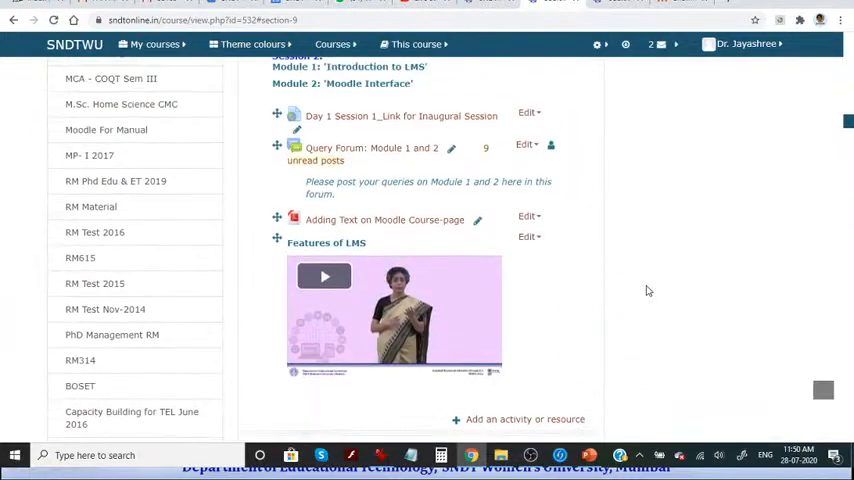
pyautogui.scroll(3, 647, 291)
pyautogui.scroll(1, 646, 290)
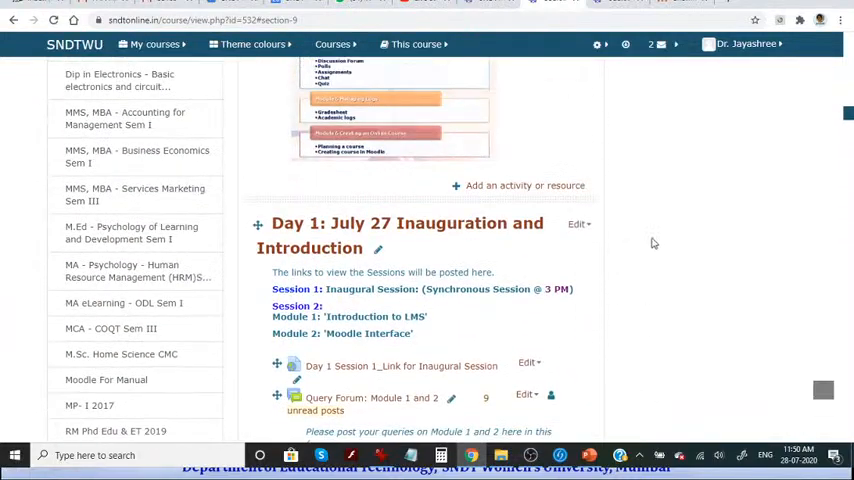
pyautogui.scroll(3, 652, 243)
pyautogui.scroll(2, 652, 243)
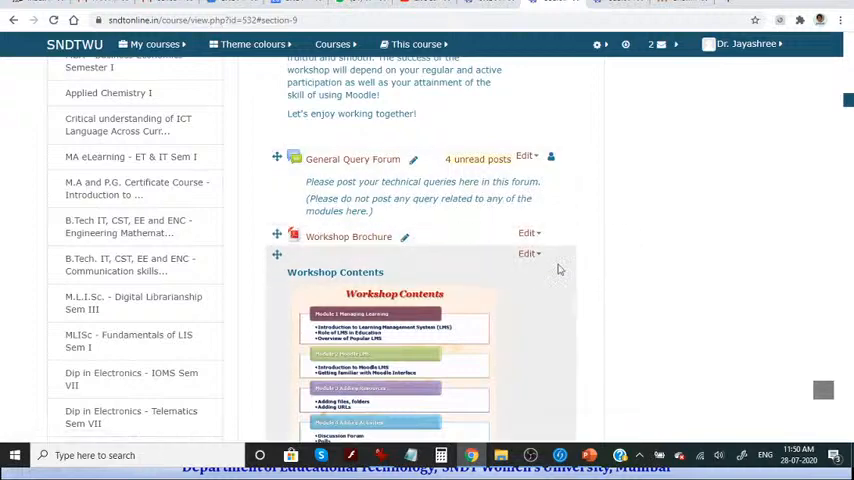
pyautogui.scroll(-2, 564, 269)
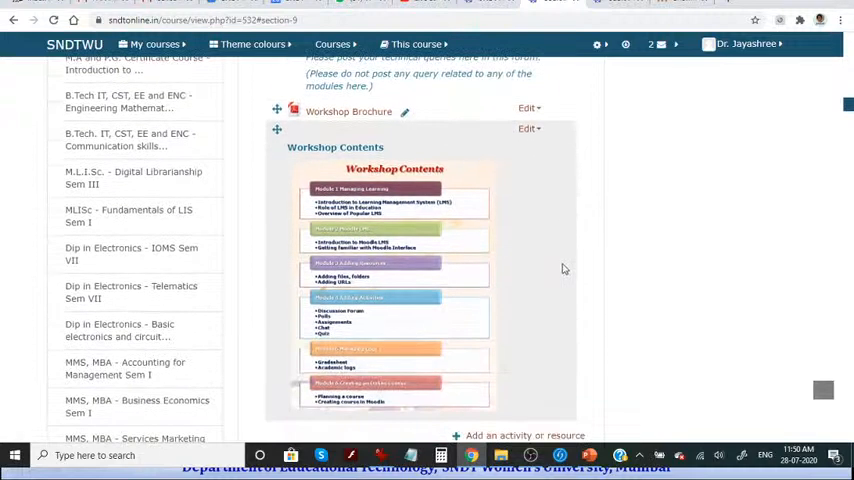
pyautogui.scroll(1, 480, 190)
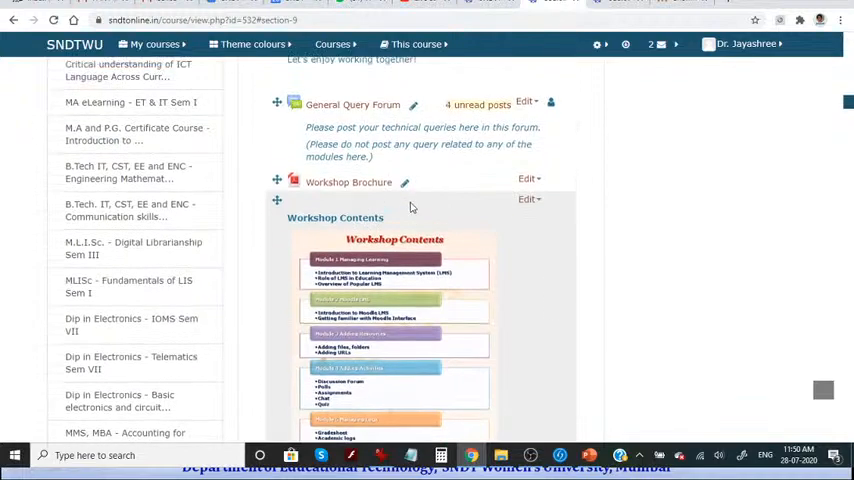
pyautogui.scroll(2, 412, 208)
pyautogui.scroll(1, 412, 208)
pyautogui.scroll(2, 440, 228)
pyautogui.scroll(1, 440, 228)
pyautogui.scroll(1, 441, 228)
pyautogui.scroll(1, 441, 228)
pyautogui.scroll(2, 441, 228)
pyautogui.scroll(2, 443, 231)
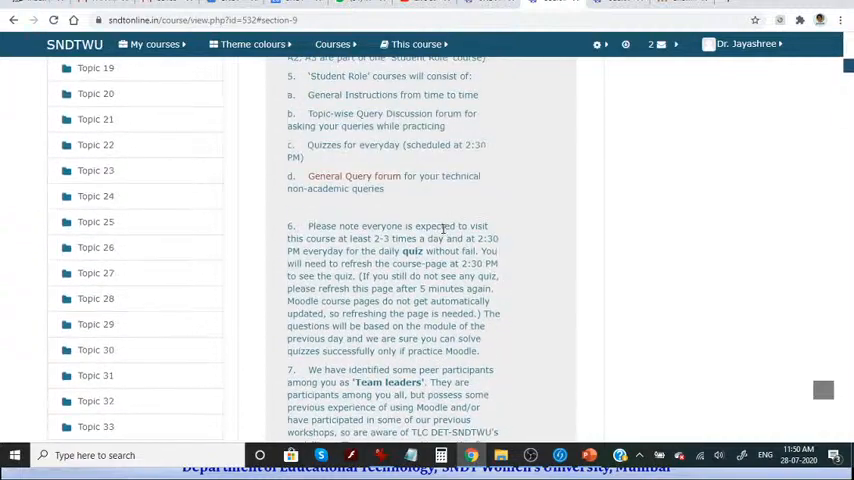
pyautogui.scroll(2, 443, 231)
pyautogui.scroll(2, 442, 229)
pyautogui.scroll(2, 442, 229)
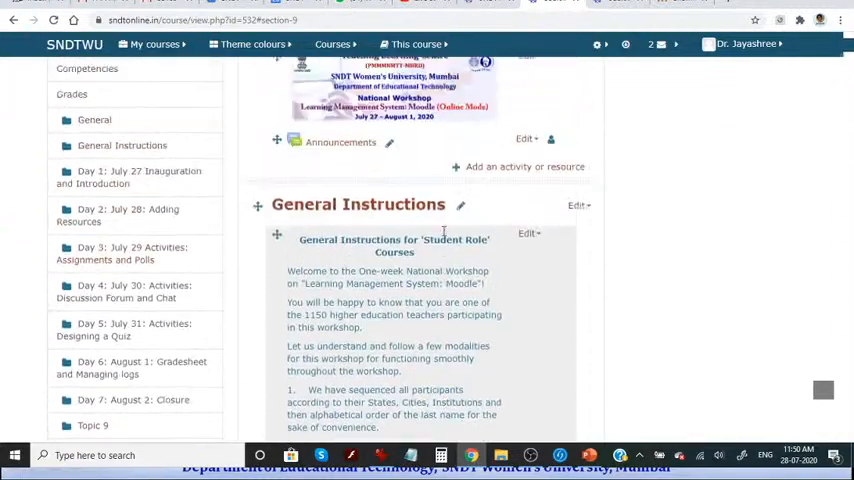
pyautogui.scroll(-2, 432, 310)
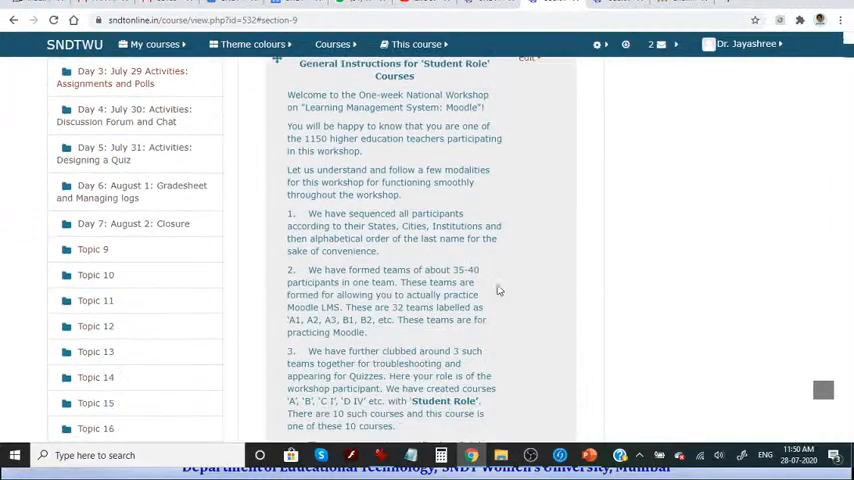
pyautogui.scroll(2, 499, 290)
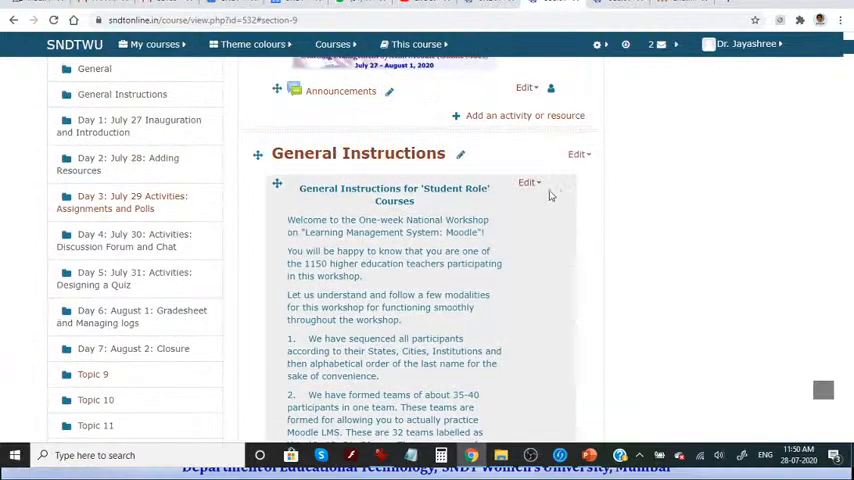
pyautogui.click(530, 184)
pyautogui.click(619, 375)
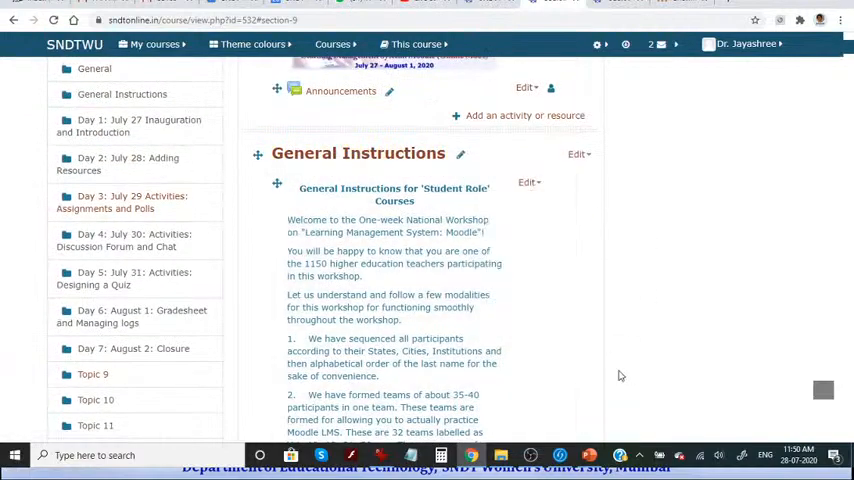
pyautogui.scroll(-2, 619, 375)
pyautogui.scroll(-3, 616, 372)
pyautogui.scroll(-2, 616, 372)
pyautogui.scroll(-3, 616, 372)
pyautogui.scroll(-3, 616, 372)
pyautogui.scroll(-3, 614, 371)
pyautogui.scroll(-1, 543, 372)
pyautogui.scroll(-1, 528, 336)
pyautogui.scroll(-5, 537, 323)
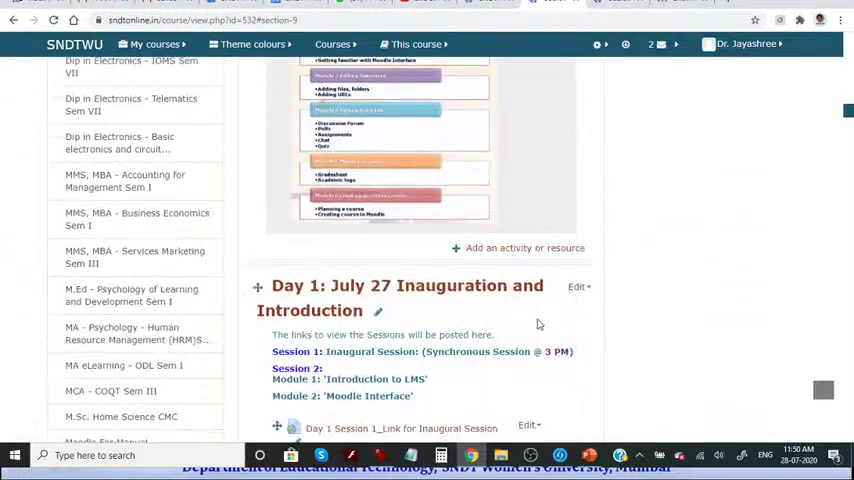
# Start adding a new Label to the General Instructions section
pyautogui.click(524, 248)
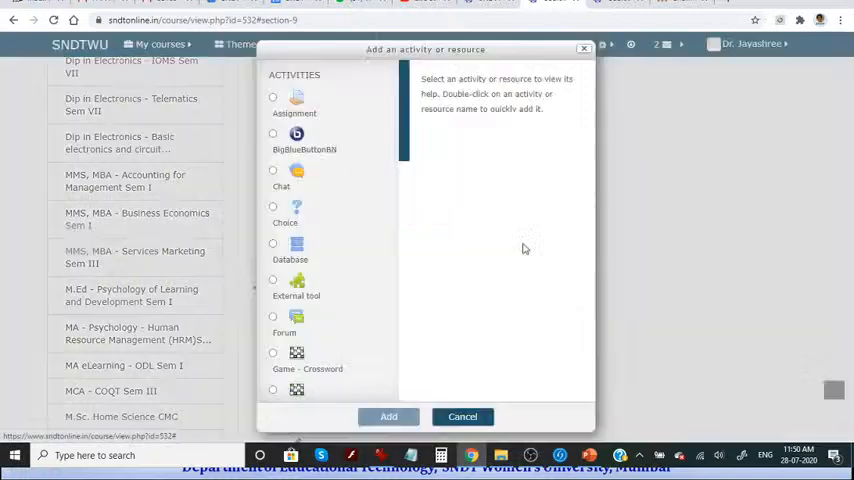
pyautogui.moveTo(404, 148); pyautogui.dragTo(410, 379)
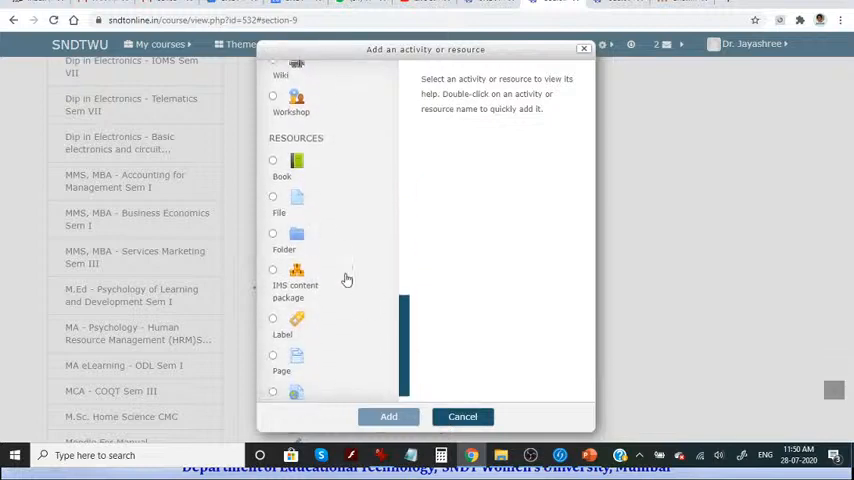
pyautogui.scroll(-1, 347, 280)
pyautogui.click(273, 302)
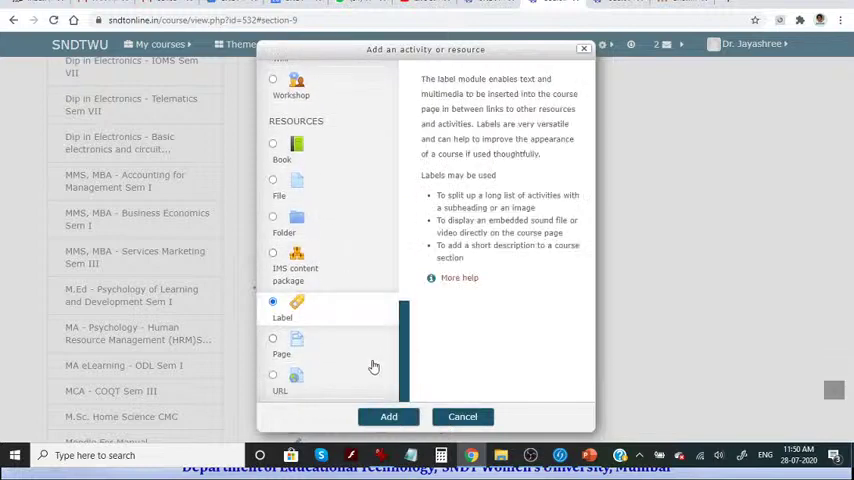
pyautogui.click(389, 417)
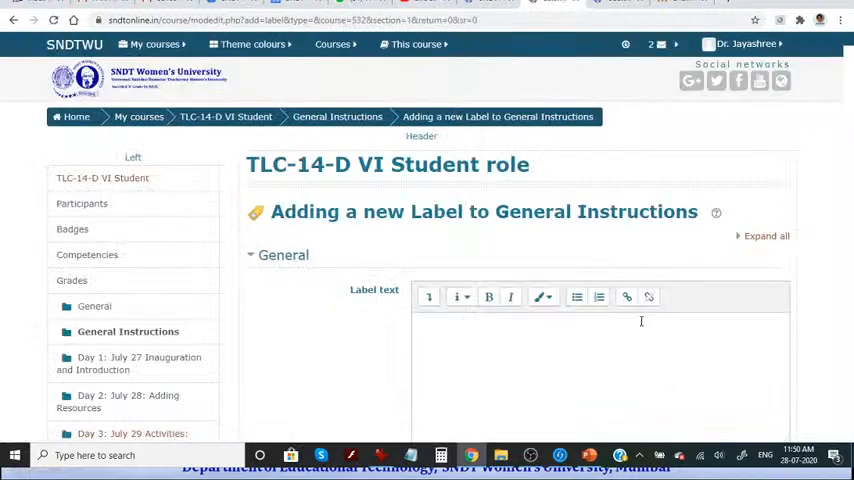
# Adjust the page zoom and go back to the course page without saving the label
pyautogui.hotkey('ctrl', '+')
pyautogui.hotkey('ctrl', '-')
pyautogui.hotkey('ctrl', '-')
pyautogui.hotkey('ctrl', '-')
pyautogui.hotkey('ctrl', '+')
pyautogui.click(10, 22)
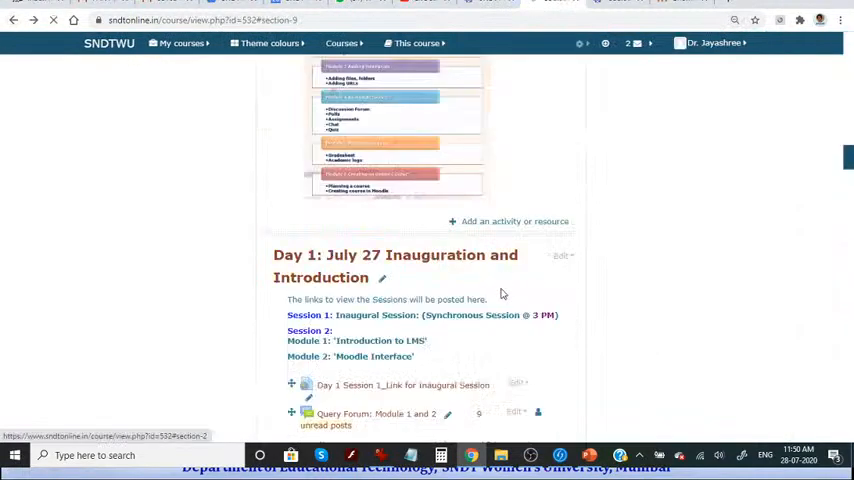
pyautogui.scroll(-5, 530, 244)
# Rename the Topic 11 section to 'Demo Label' using its pencil icon and confirm
pyautogui.hotkey('ctrl', '+')
pyautogui.hotkey('ctrl', '+')
pyautogui.hotkey('ctrl', '+')
pyautogui.hotkey('ctrl', '+')
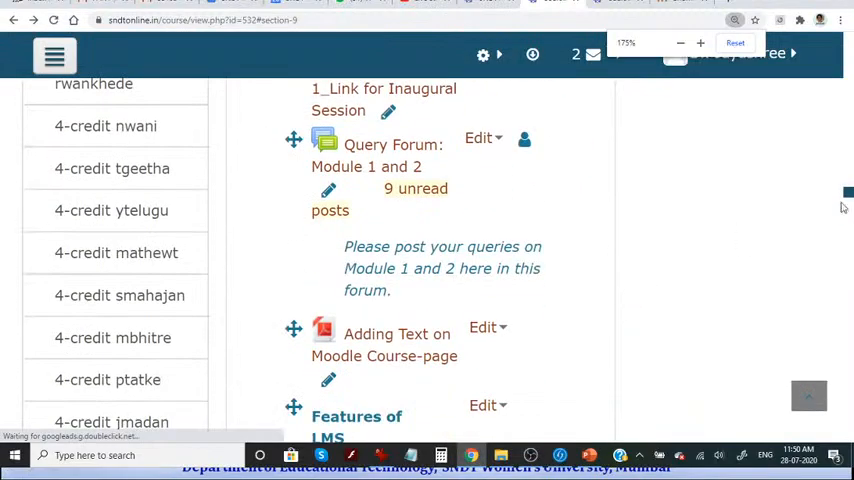
pyautogui.moveTo(847, 196); pyautogui.dragTo(849, 297)
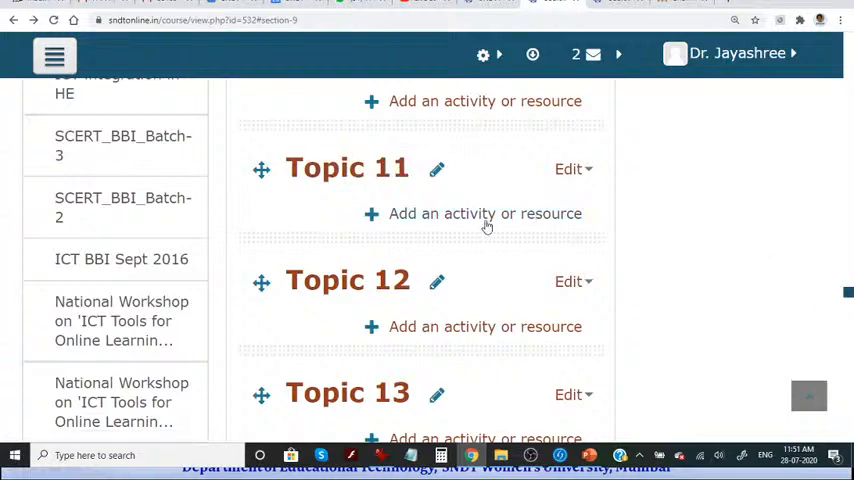
pyautogui.click(437, 170)
pyautogui.write('Demo')
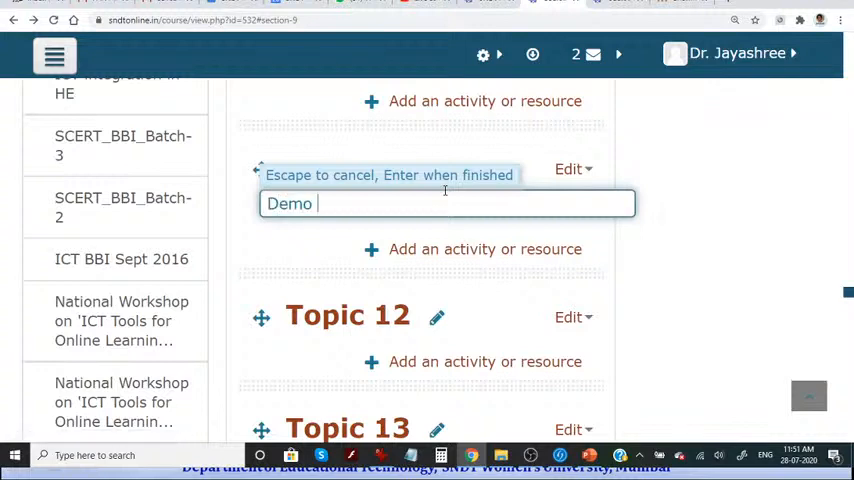
pyautogui.write('Label')
pyautogui.press('Return')
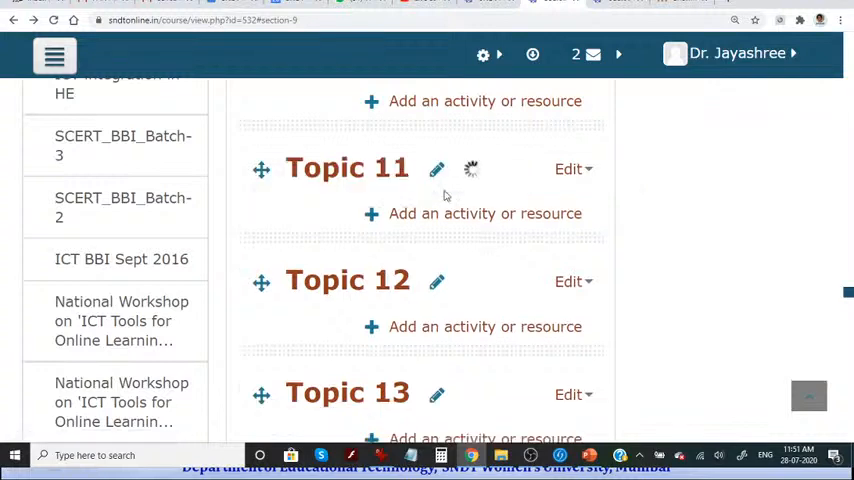
pyautogui.scroll(1, 444, 194)
pyautogui.scroll(-2, 400, 307)
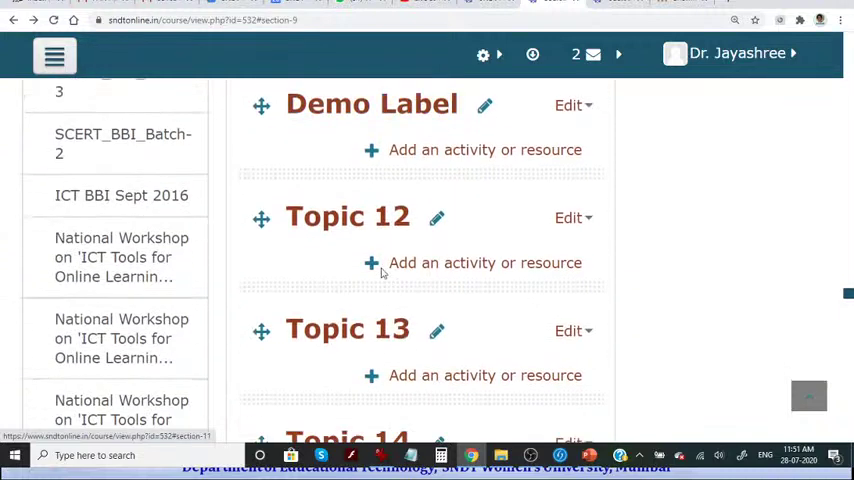
# Add a Label resource to the Demo Label section from the activity chooser
pyautogui.click(423, 152)
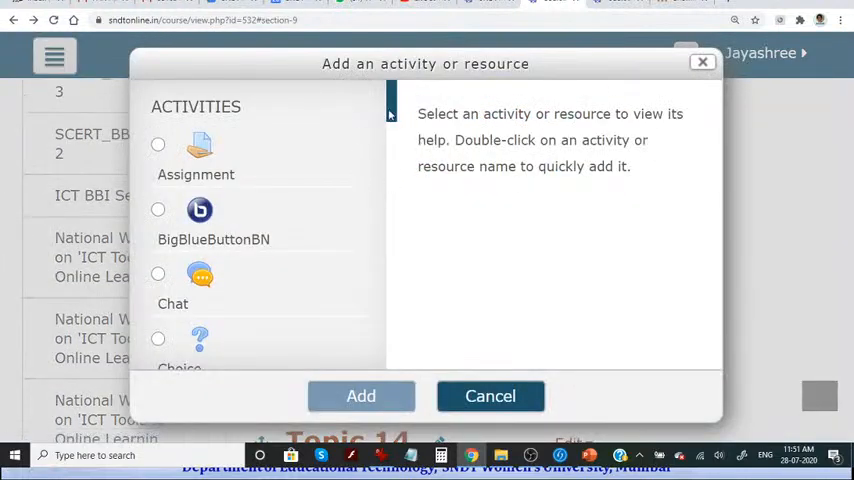
pyautogui.moveTo(390, 115)
pyautogui.mouseDown()
pyautogui.moveTo(409, 199)
pyautogui.moveTo(410, 265)
pyautogui.moveTo(412, 254)
pyautogui.mouseUp()
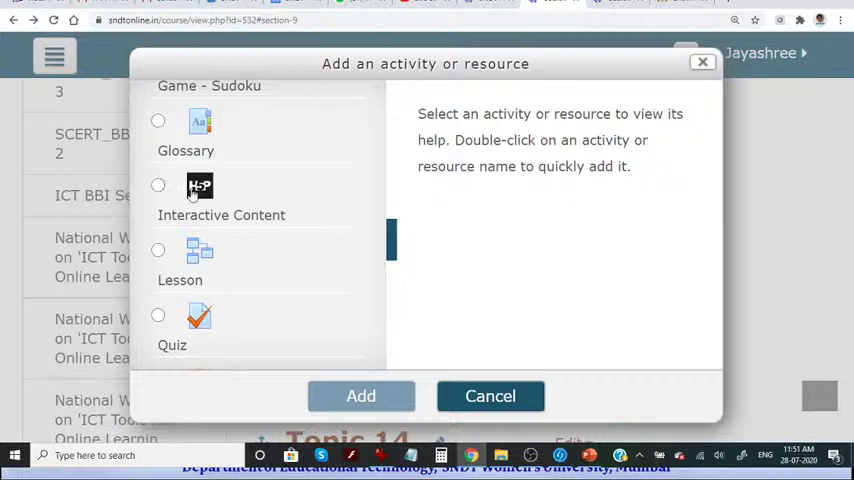
pyautogui.scroll(2, 263, 227)
pyautogui.scroll(2, 263, 227)
pyautogui.scroll(1, 266, 228)
pyautogui.scroll(1, 266, 228)
pyautogui.scroll(2, 266, 228)
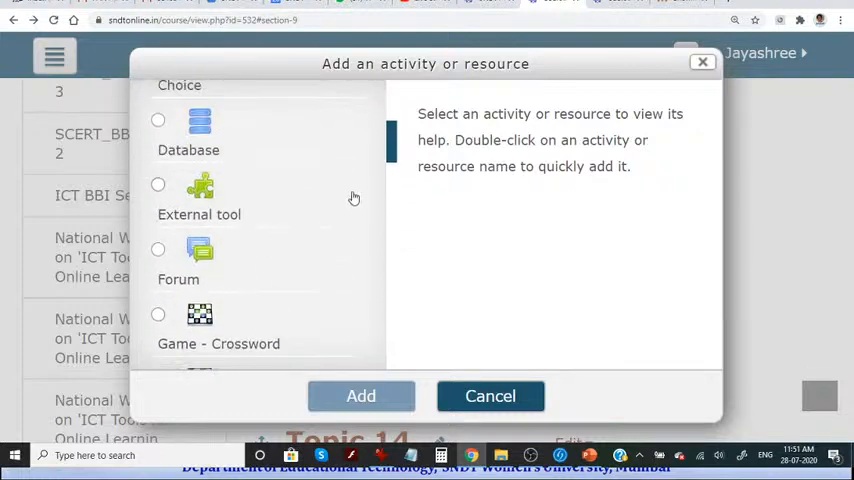
pyautogui.moveTo(391, 140); pyautogui.dragTo(391, 334)
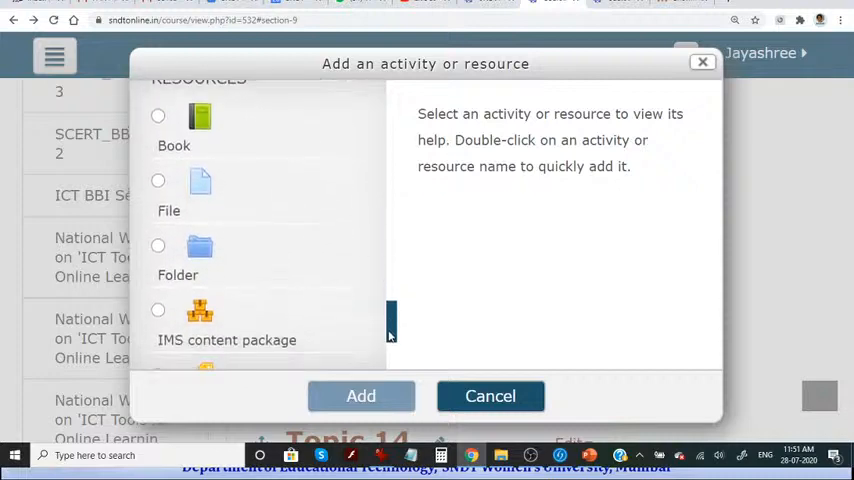
pyautogui.scroll(-2, 390, 335)
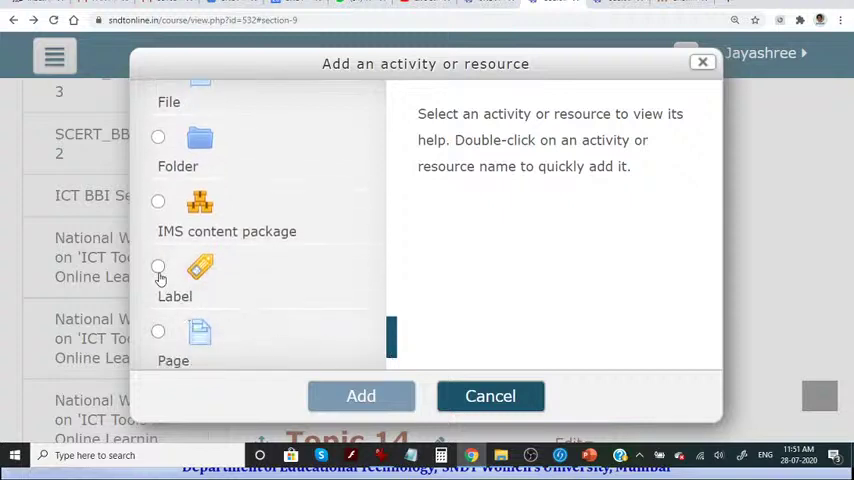
pyautogui.click(160, 272)
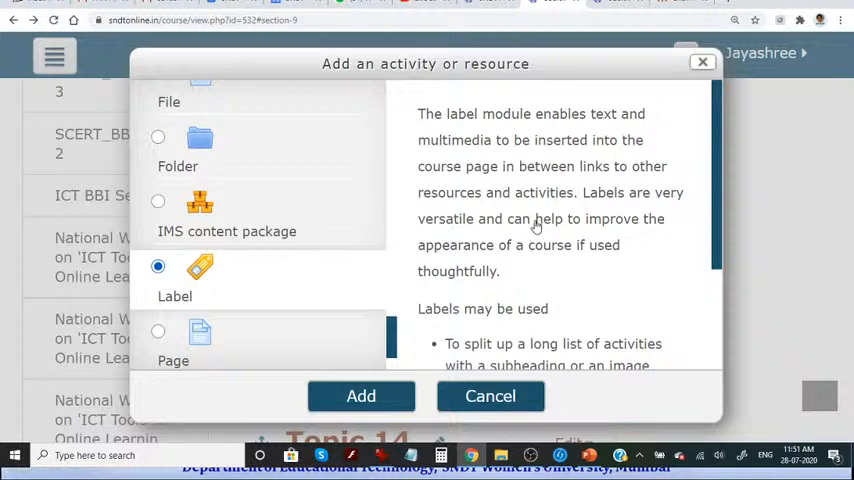
pyautogui.scroll(-1, 722, 170)
pyautogui.scroll(-1, 724, 172)
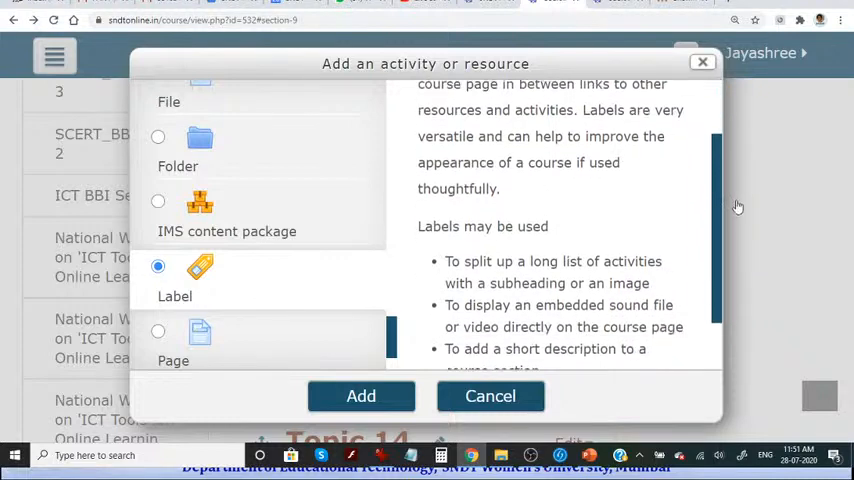
pyautogui.scroll(-1, 738, 206)
pyautogui.scroll(-1, 720, 276)
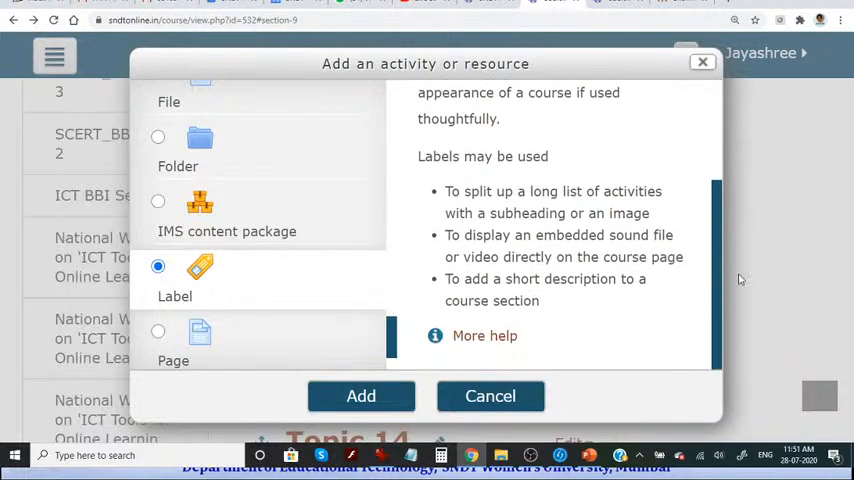
pyautogui.click(368, 398)
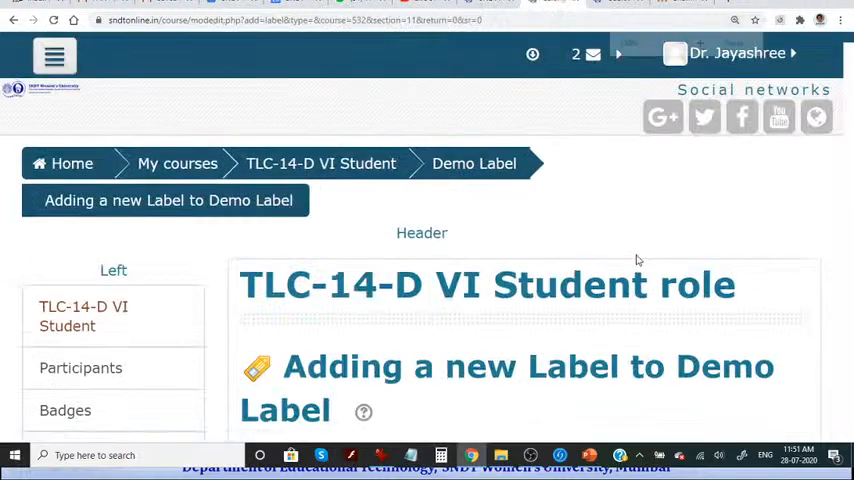
# Enter 'This is just to show a demo how to add a text or an image on the coursepage.' and select it all
pyautogui.hotkey('ctrl', '-')
pyautogui.scroll(-1, 636, 260)
pyautogui.scroll(-1, 636, 260)
pyautogui.hotkey('ctrl', '-')
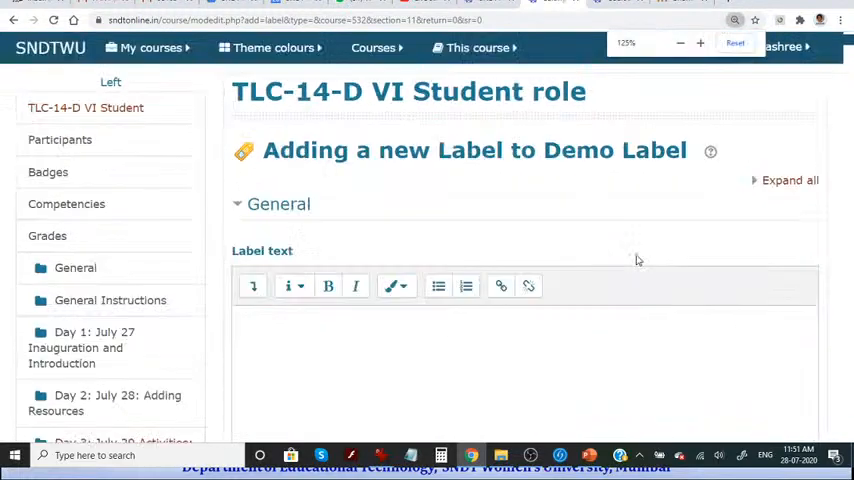
pyautogui.scroll(-1, 636, 260)
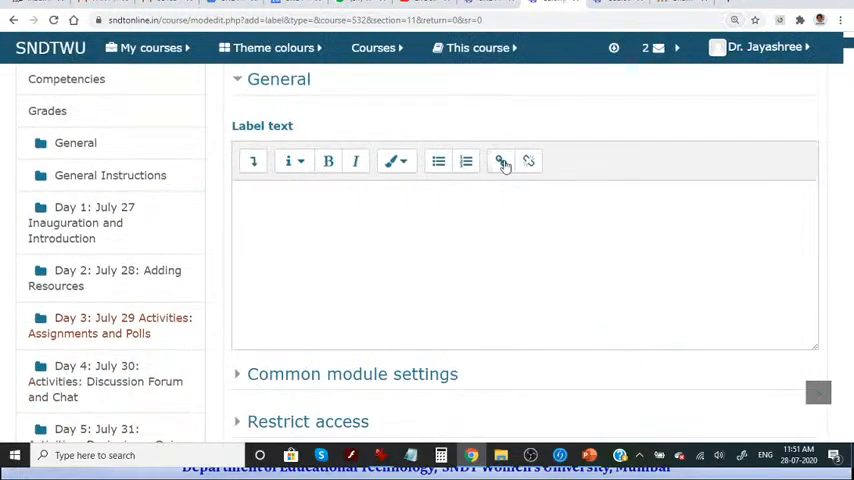
pyautogui.click(459, 215)
pyautogui.write('This is just to show a demo h')
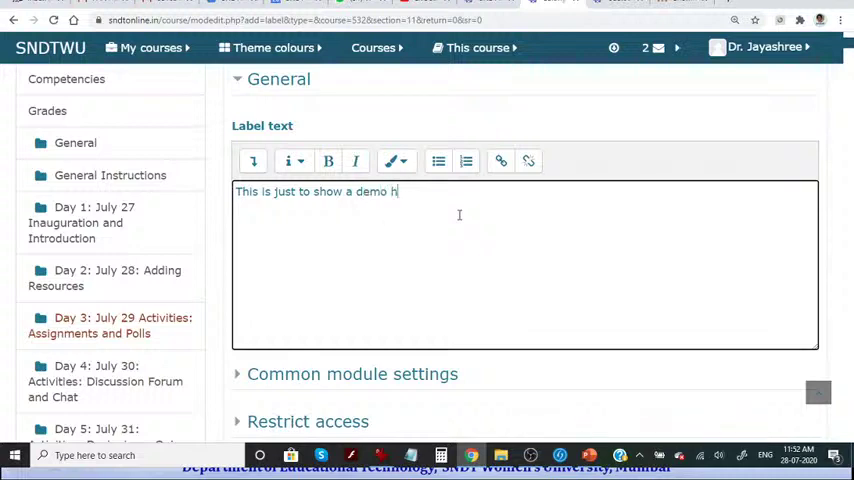
pyautogui.write('ow to add a text or an image')
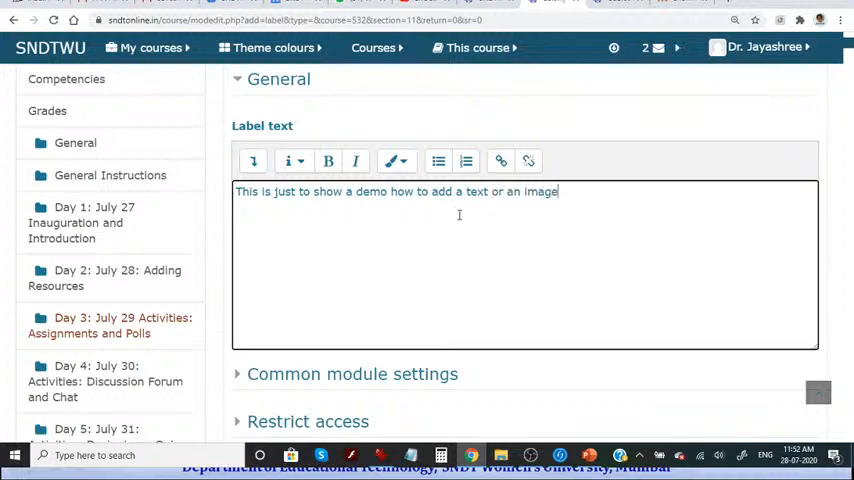
pyautogui.write(' on the coursepage.')
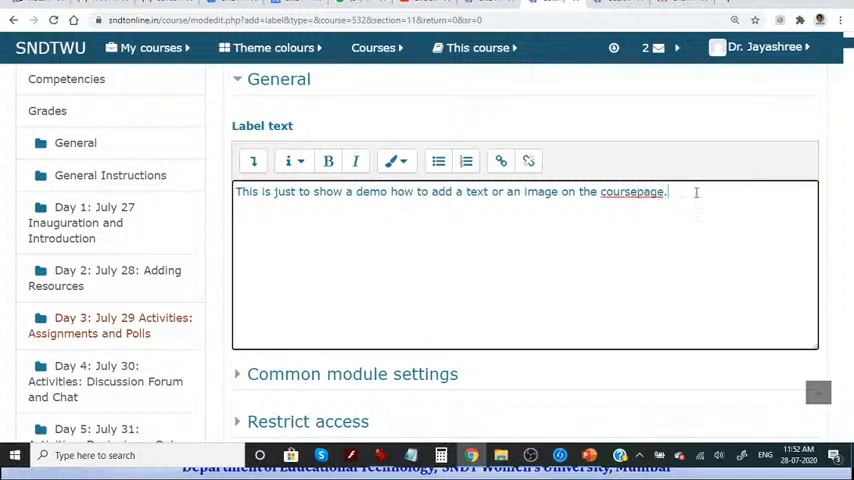
pyautogui.hotkey('ctrl', 'a')
# Make the sentence bold and colour it dark green (#036831) with the custom font colour picker
pyautogui.click(328, 161)
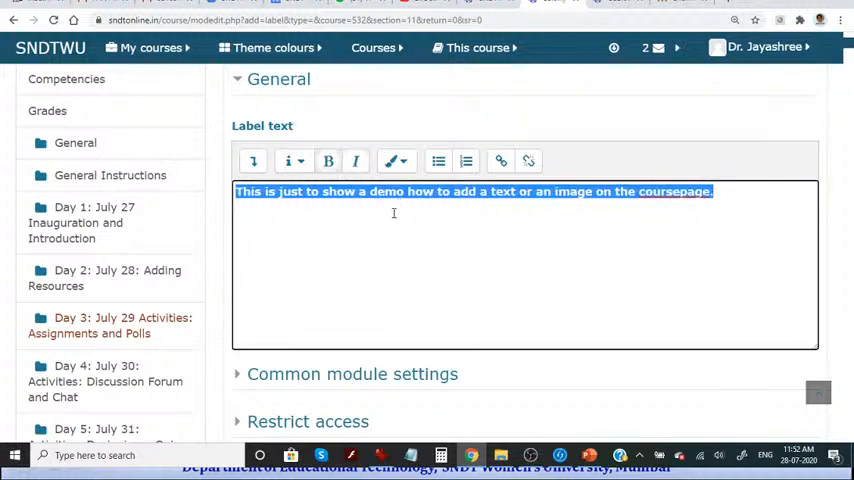
pyautogui.click(400, 163)
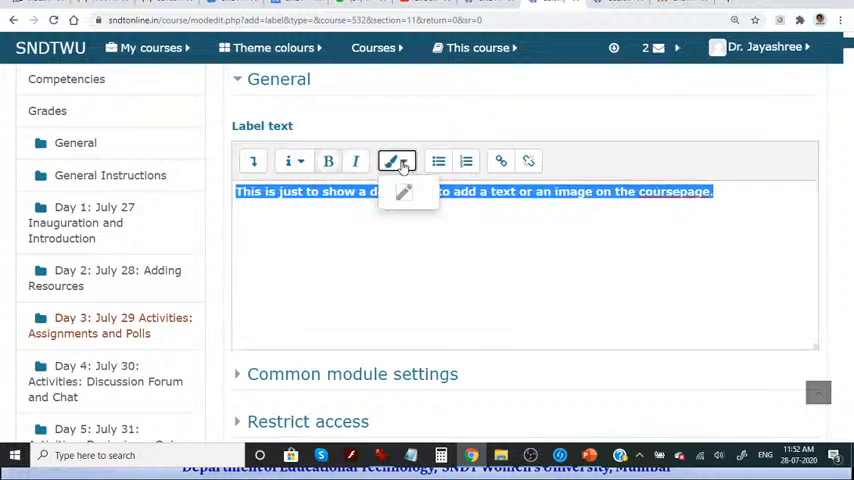
pyautogui.click(404, 191)
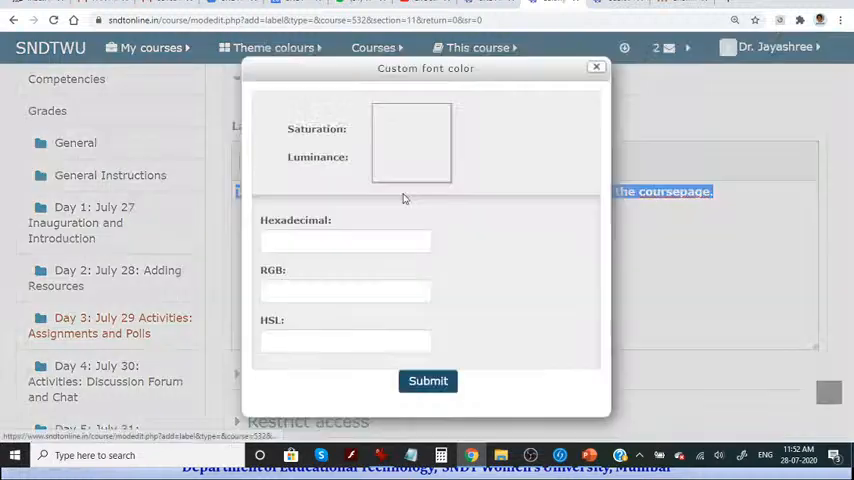
pyautogui.moveTo(270, 185)
pyautogui.mouseDown()
pyautogui.moveTo(305, 143)
pyautogui.moveTo(324, 147)
pyautogui.mouseUp()
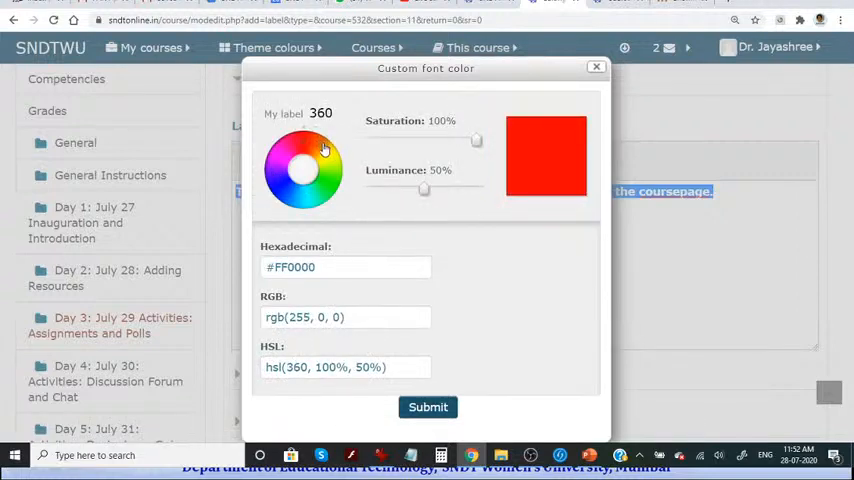
pyautogui.click(324, 203)
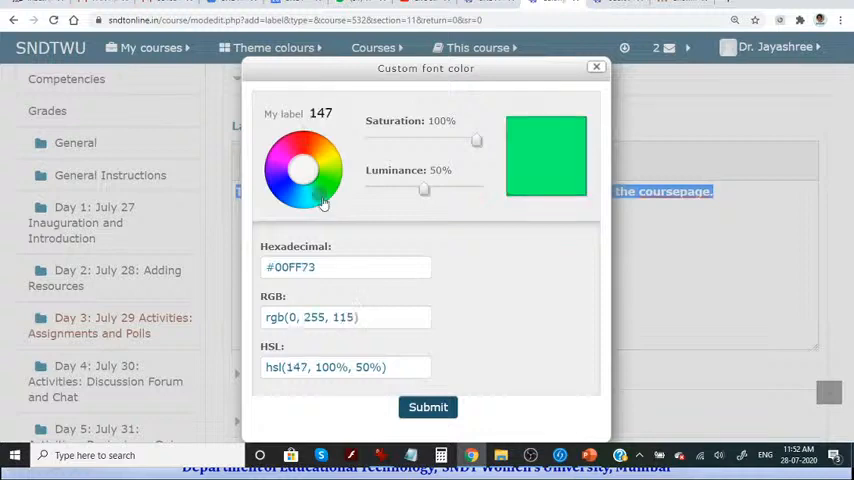
pyautogui.moveTo(426, 192)
pyautogui.mouseDown()
pyautogui.moveTo(370, 204)
pyautogui.moveTo(395, 201)
pyautogui.mouseUp()
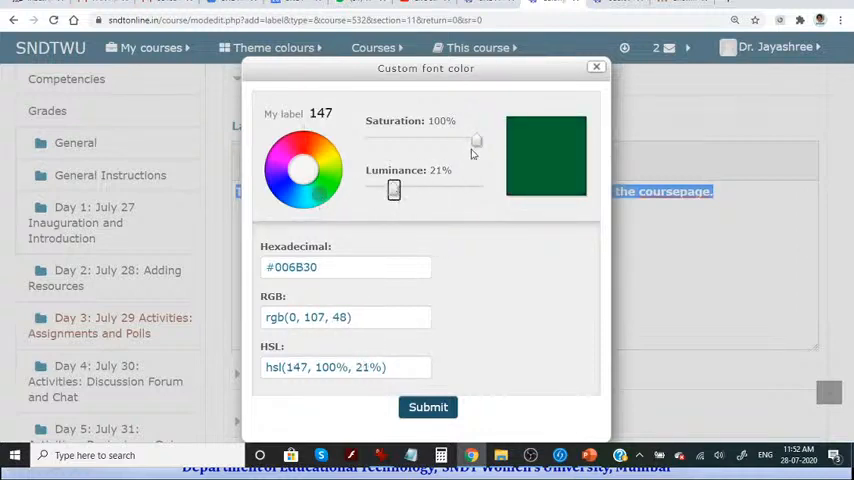
pyautogui.moveTo(477, 141)
pyautogui.mouseDown()
pyautogui.moveTo(404, 137)
pyautogui.moveTo(478, 151)
pyautogui.moveTo(367, 128)
pyautogui.moveTo(471, 157)
pyautogui.mouseUp()
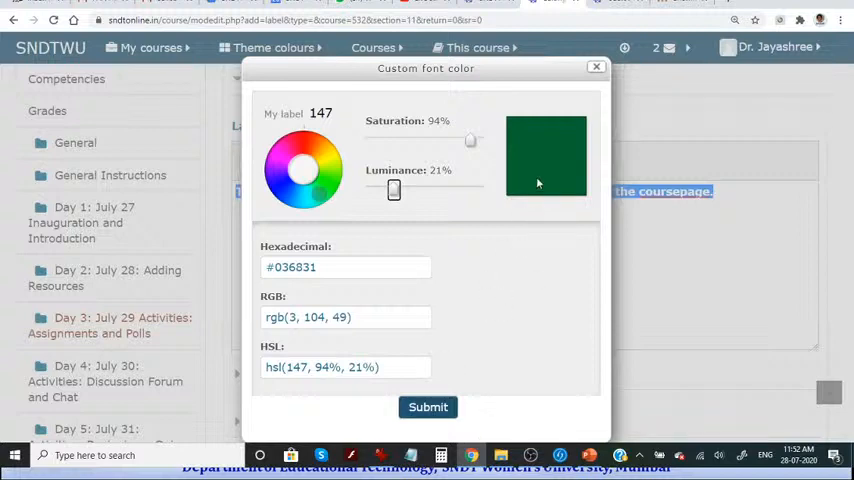
pyautogui.moveTo(380, 318); pyautogui.dragTo(240, 303)
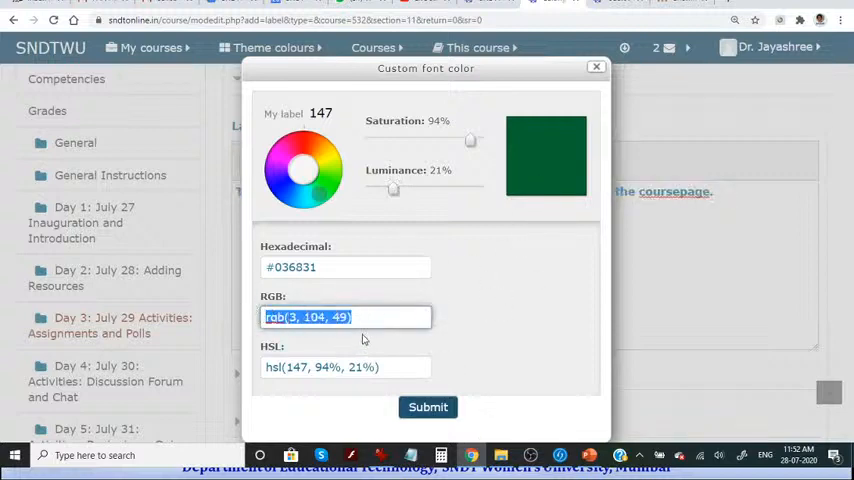
pyautogui.click(427, 412)
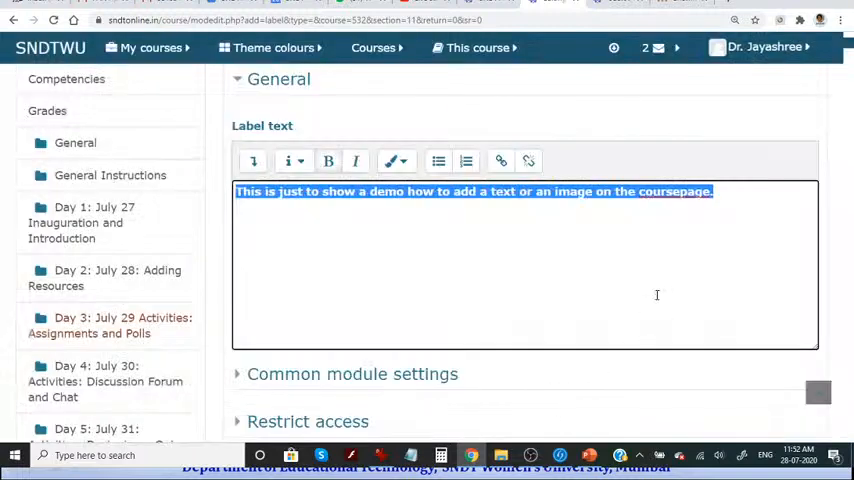
pyautogui.click(657, 295)
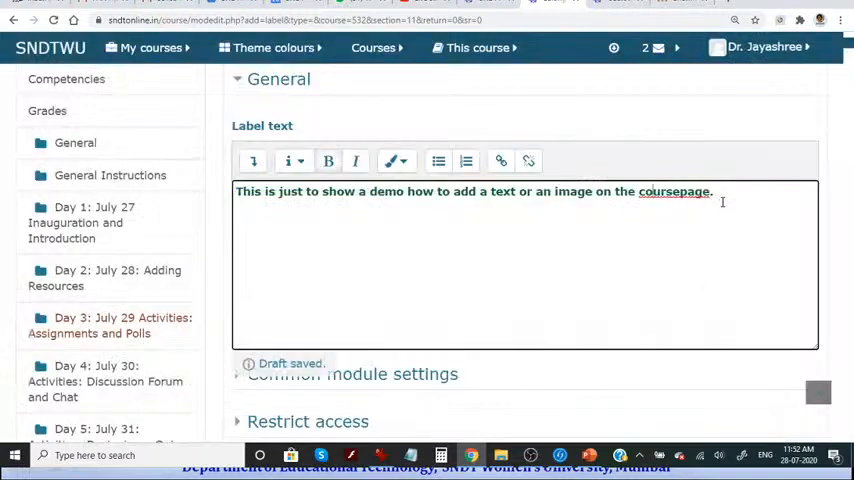
pyautogui.moveTo(727, 195); pyautogui.dragTo(225, 215)
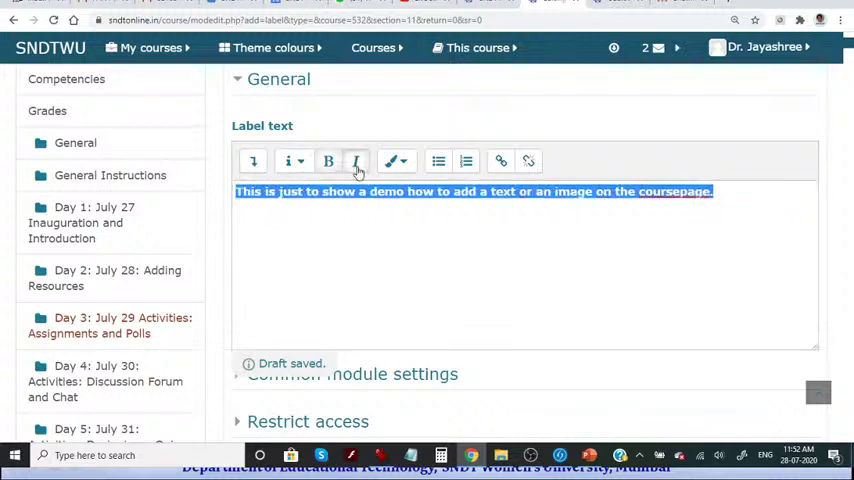
# Add three short lines below the sentence and select them
pyautogui.click(321, 224)
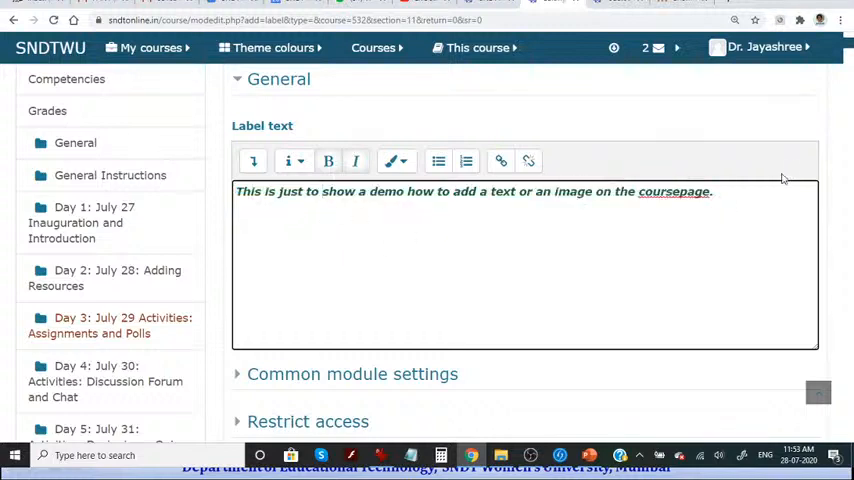
pyautogui.press('Return')
pyautogui.write('dbsjfksfn')
pyautogui.press('Return')
pyautogui.write('dbjsnfkn')
pyautogui.press('Return')
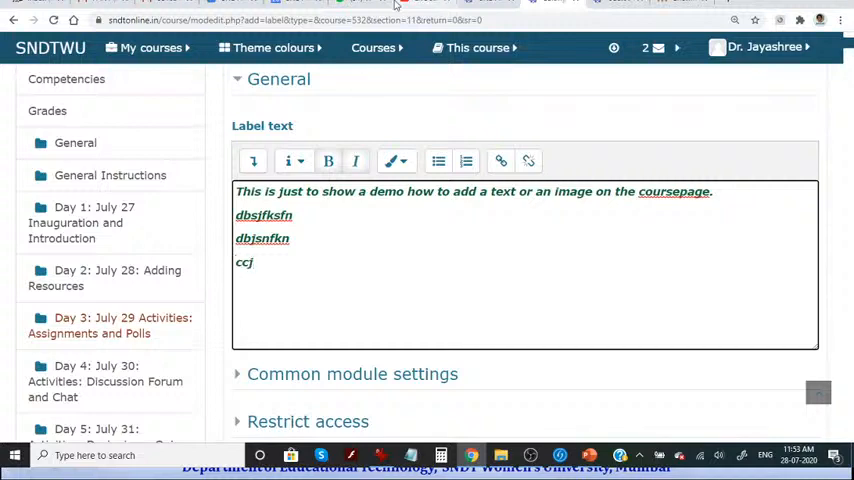
pyautogui.moveTo(277, 272); pyautogui.dragTo(221, 215)
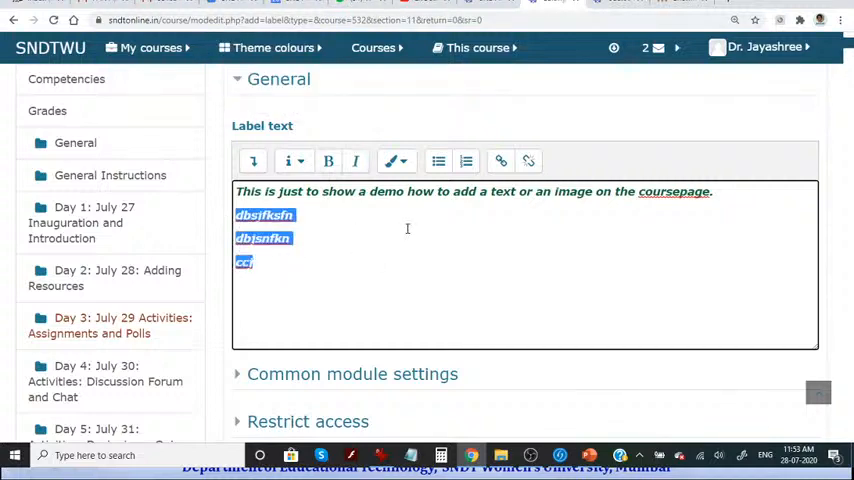
# Format the three lines as a bulleted list coloured red (#FF0000)
pyautogui.click(466, 162)
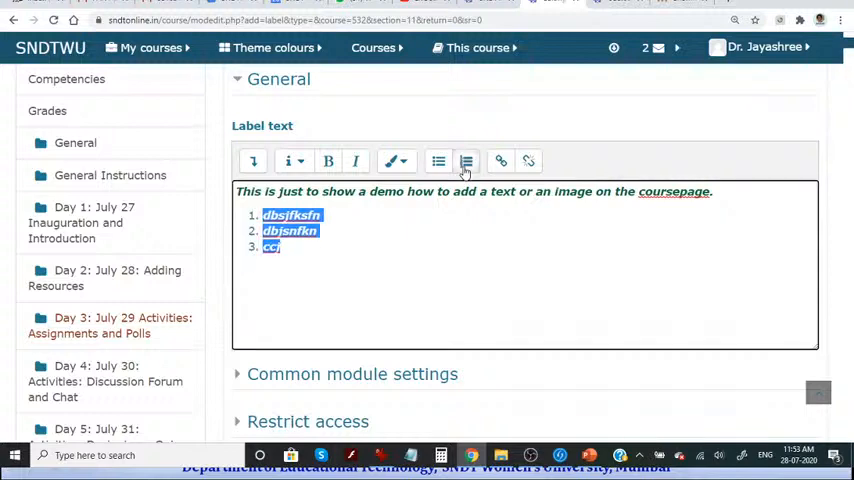
pyautogui.click(440, 162)
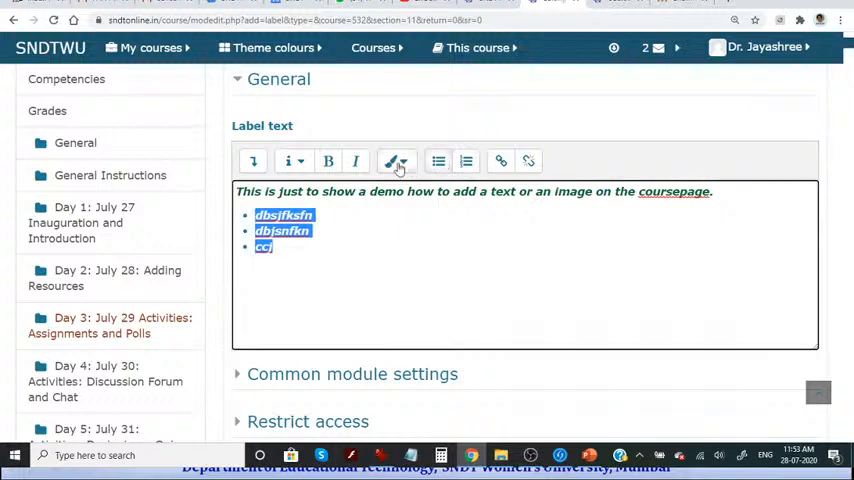
pyautogui.click(397, 162)
pyautogui.click(406, 192)
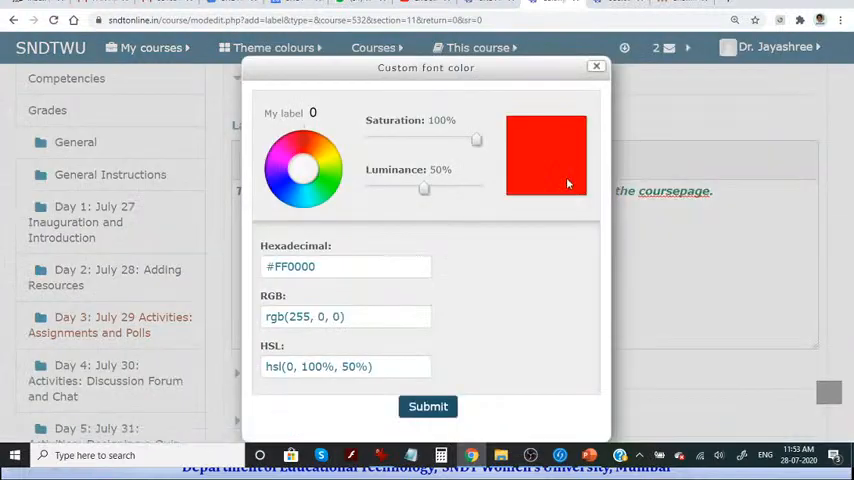
pyautogui.click(438, 406)
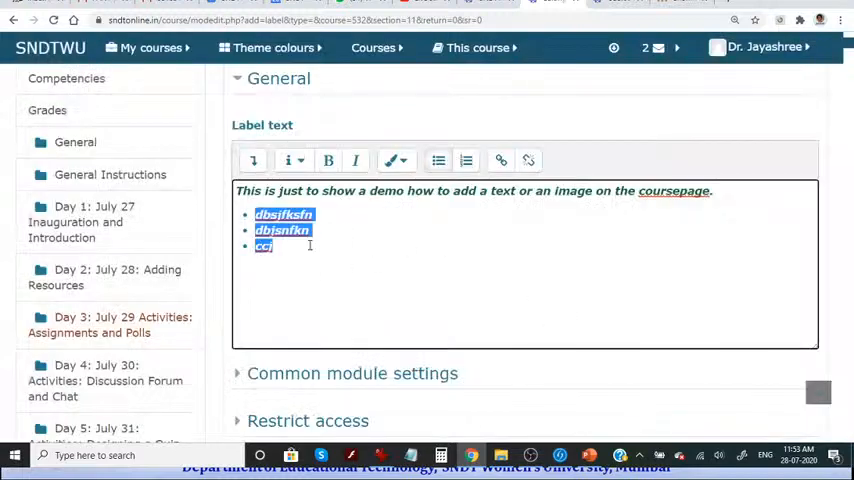
pyautogui.moveTo(292, 238); pyautogui.dragTo(242, 219)
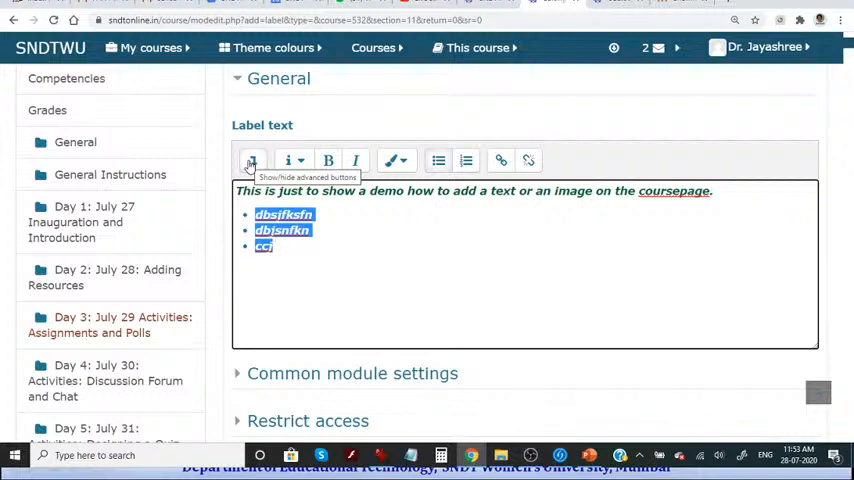
# Show the advanced editor buttons and indent the bullet points three levels
pyautogui.click(251, 163)
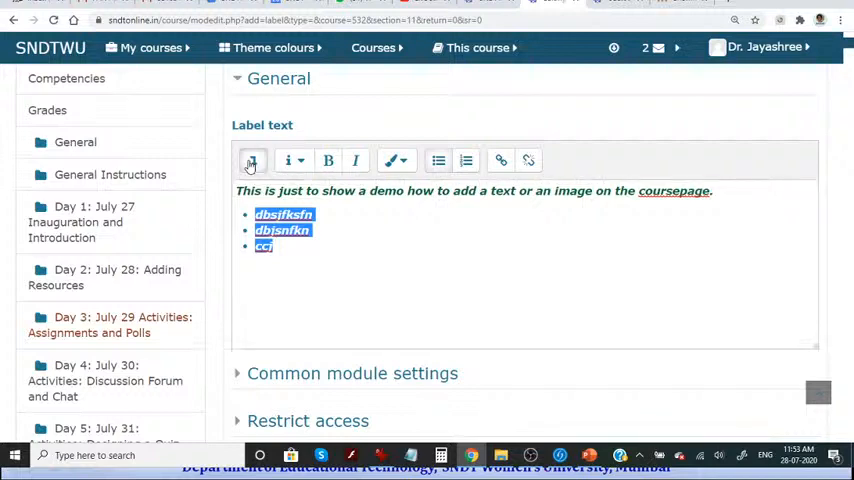
pyautogui.click(251, 163)
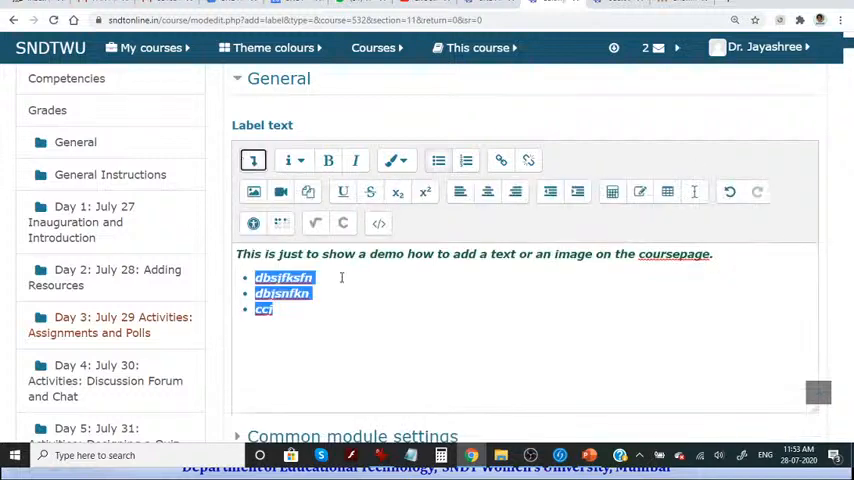
pyautogui.scroll(-1, 352, 297)
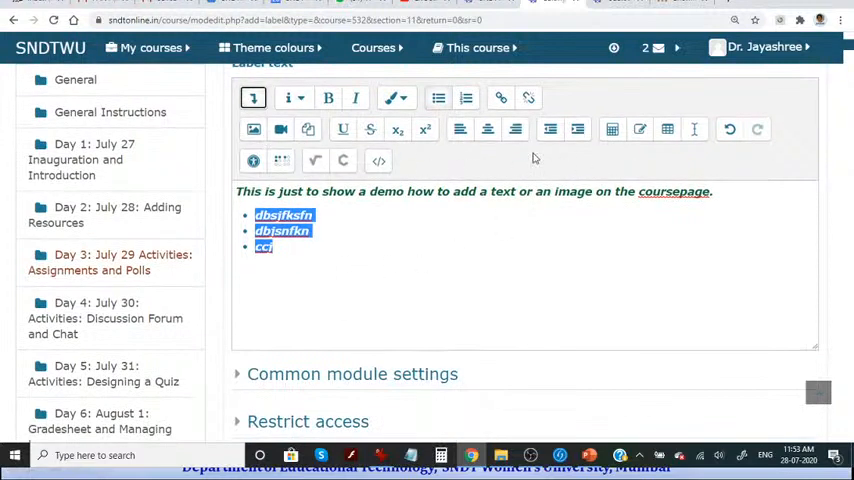
pyautogui.click(580, 136)
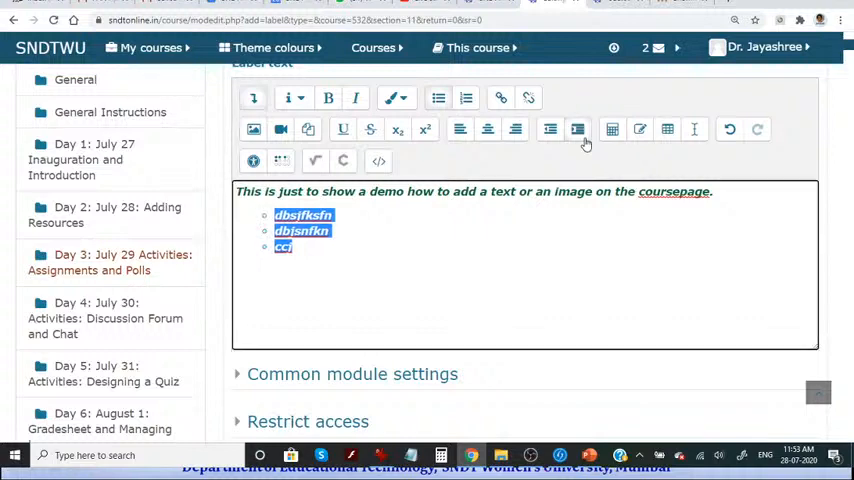
pyautogui.click(584, 140)
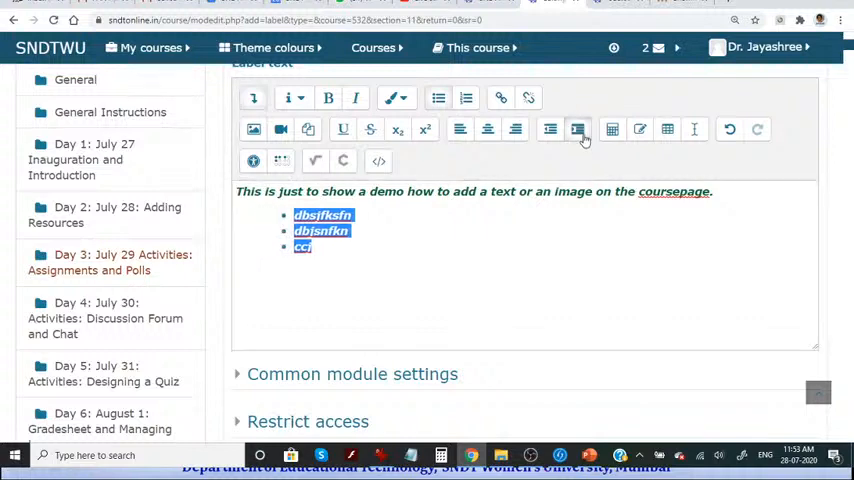
pyautogui.click(584, 140)
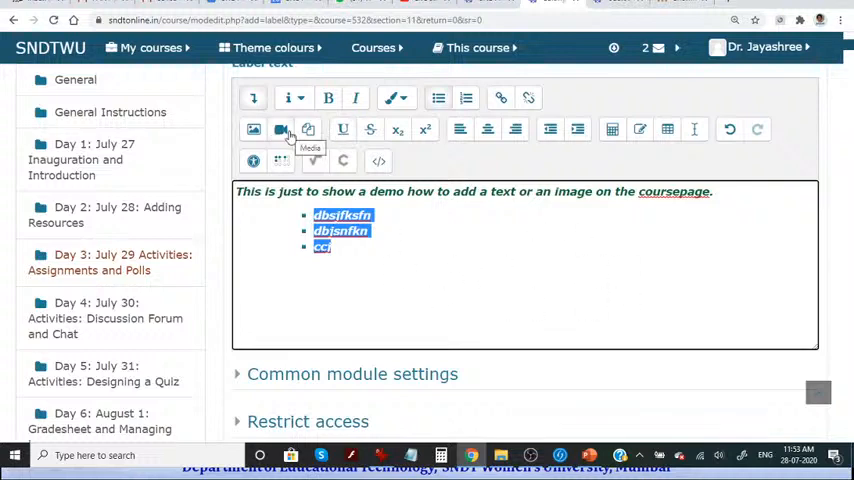
# Check the Insert image properties without inserting, then resume editing the label text
pyautogui.click(254, 129)
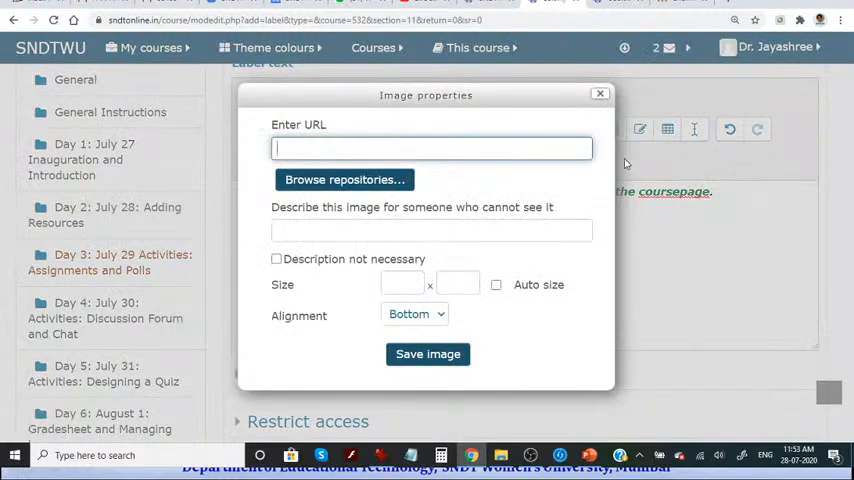
pyautogui.click(600, 95)
pyautogui.click(412, 271)
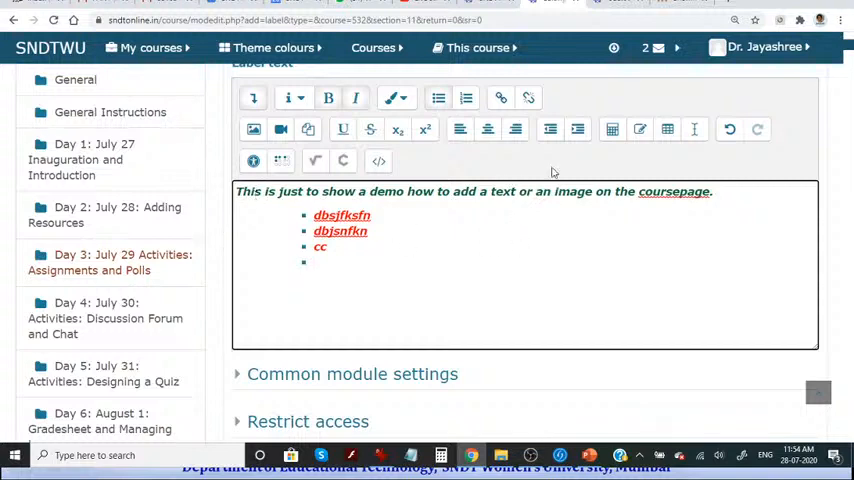
# Outdent the empty bullet and turn it into a plain paragraph for the separator line
pyautogui.click(550, 130)
pyautogui.click(440, 98)
pyautogui.write('++++++=============')
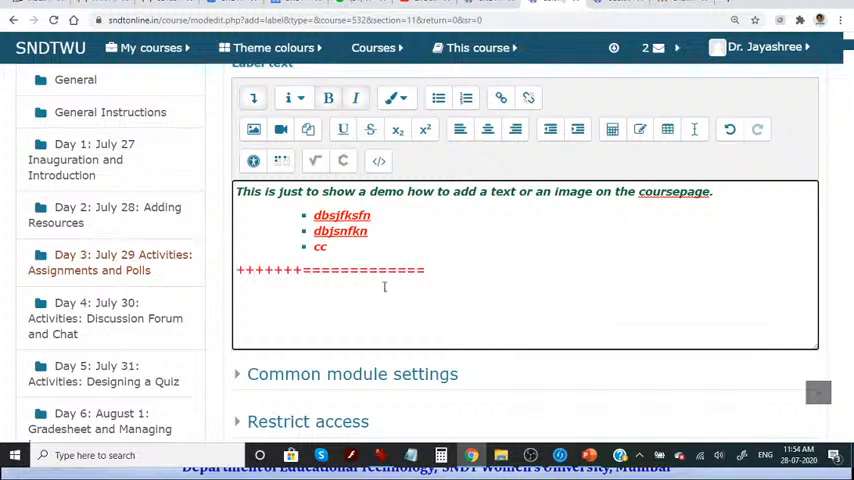
pyautogui.write('======++++++++++++++++++')
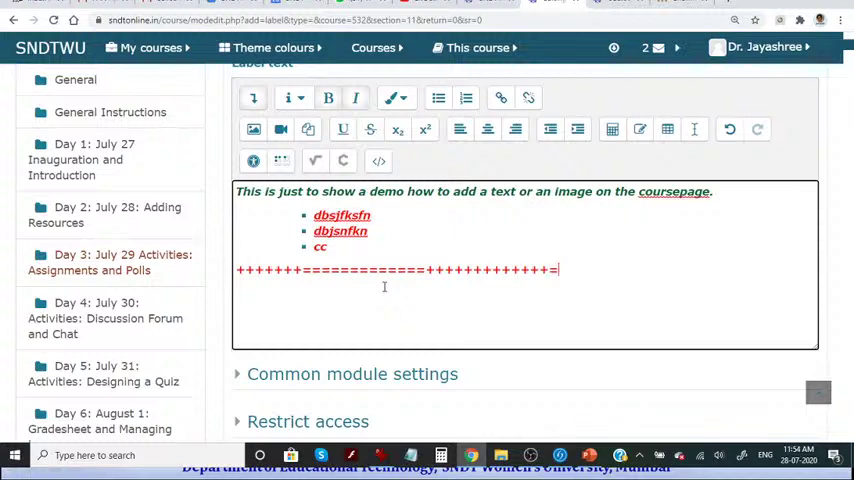
pyautogui.write('===========================')
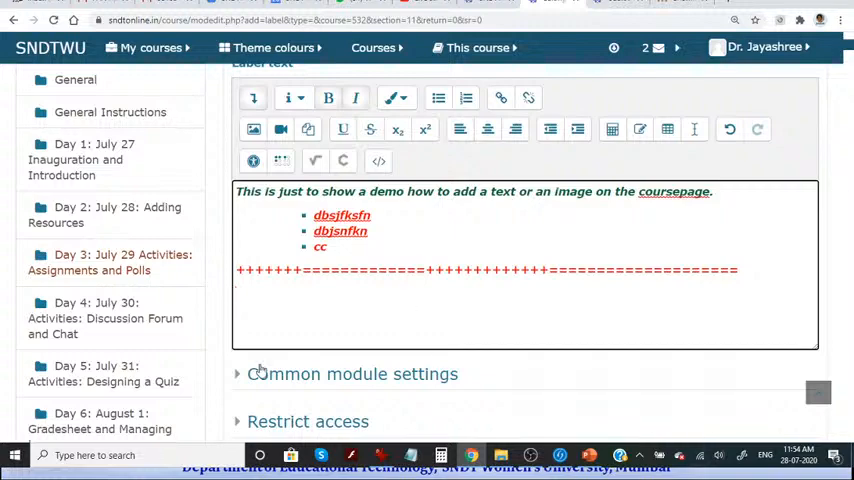
pyautogui.scroll(-1, 435, 368)
pyautogui.scroll(-2, 435, 355)
pyautogui.scroll(-2, 439, 356)
pyautogui.scroll(-1, 447, 345)
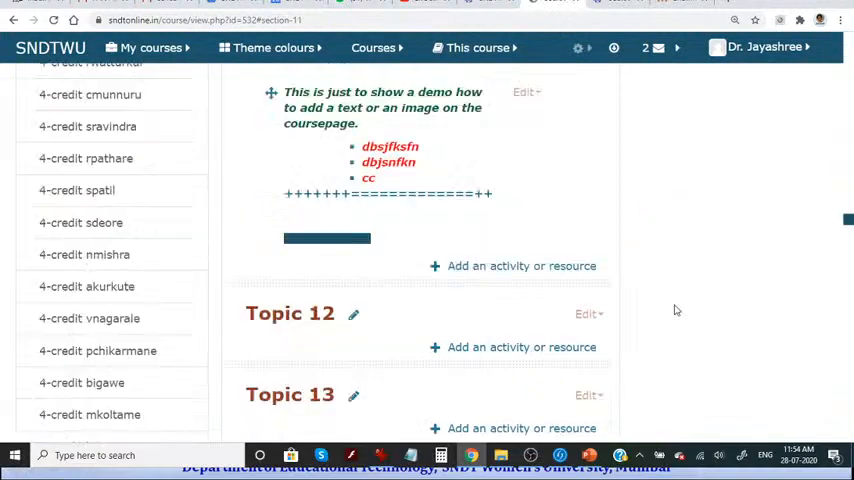
pyautogui.scroll(-1, 675, 309)
pyautogui.scroll(2, 675, 309)
pyautogui.scroll(1, 208, 250)
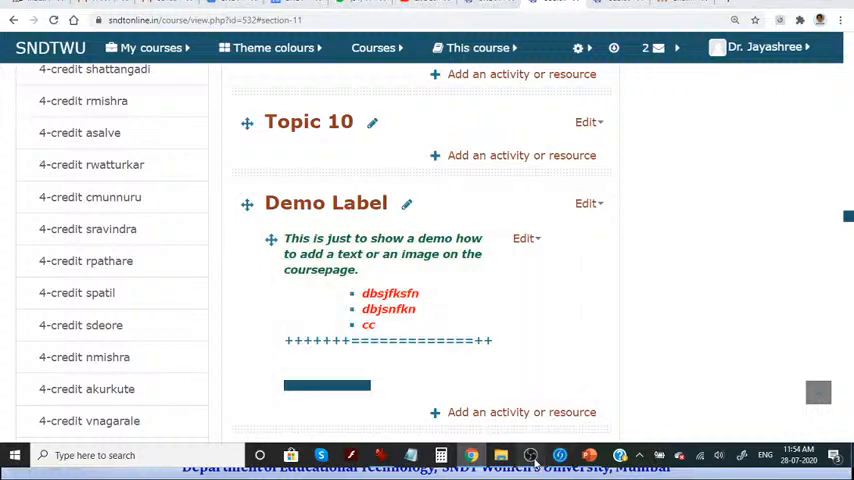
# Switch to OBS Studio and hide the Image source so the webcam feed shows in preview
pyautogui.hotkey('alt', 'Tab')
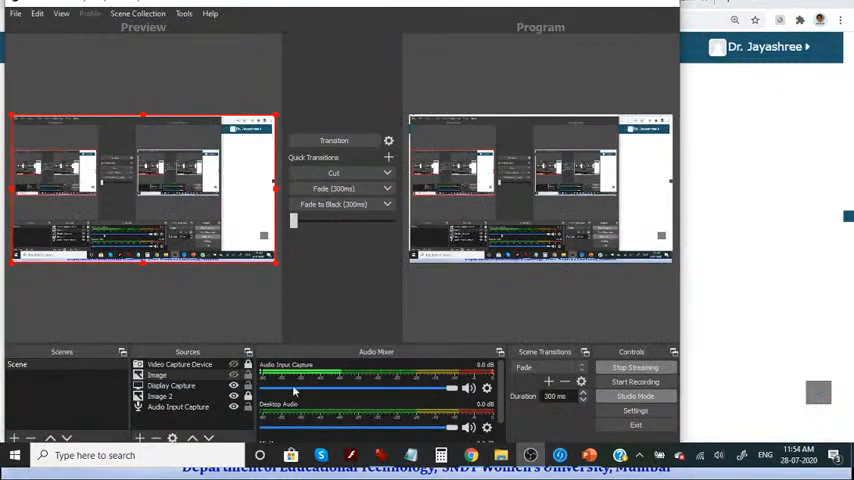
pyautogui.click(234, 374)
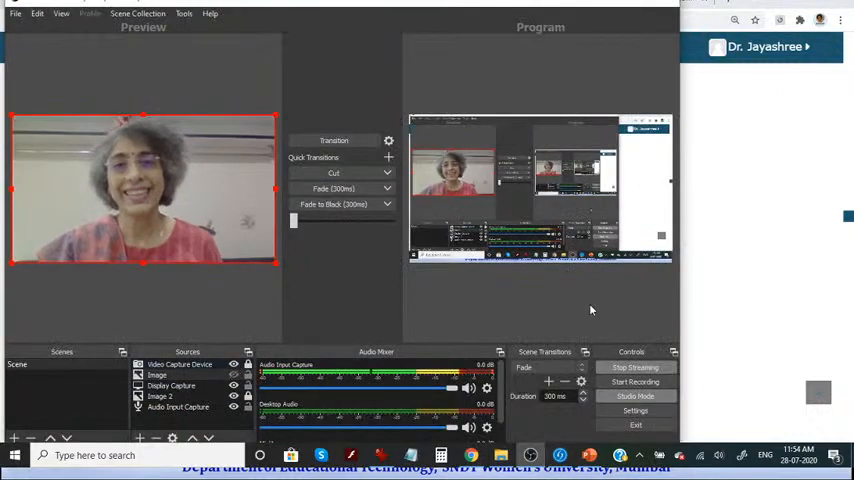